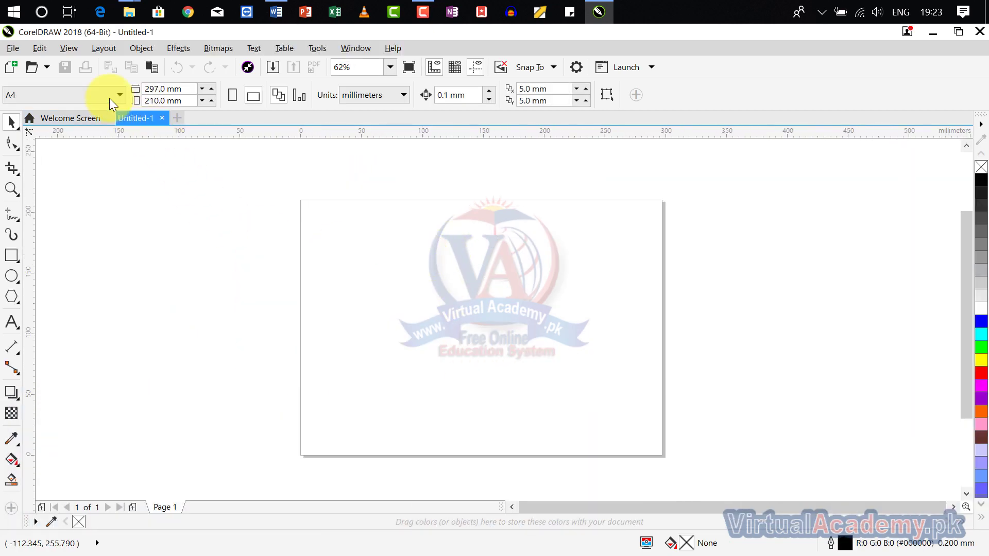
click(40, 49)
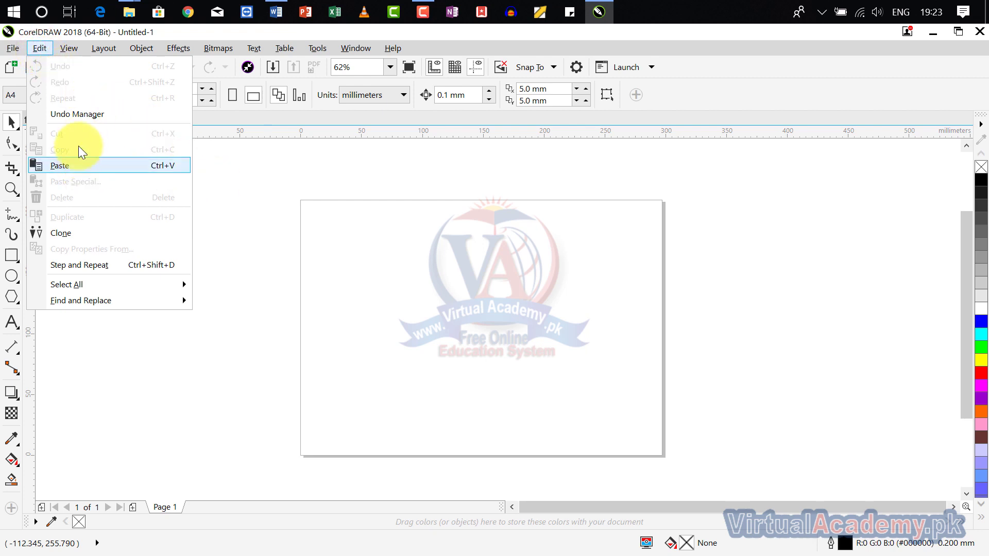
click(387, 275)
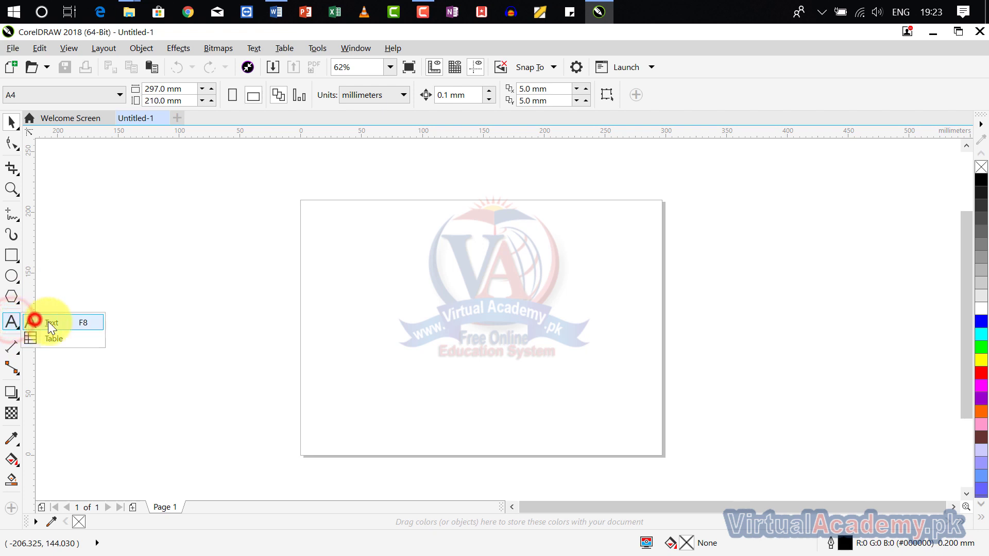
- Add the artistic text "Corel Draw" near the page's upper-left corner and enlarge it to about 58 pt
click(47, 322)
click(331, 237)
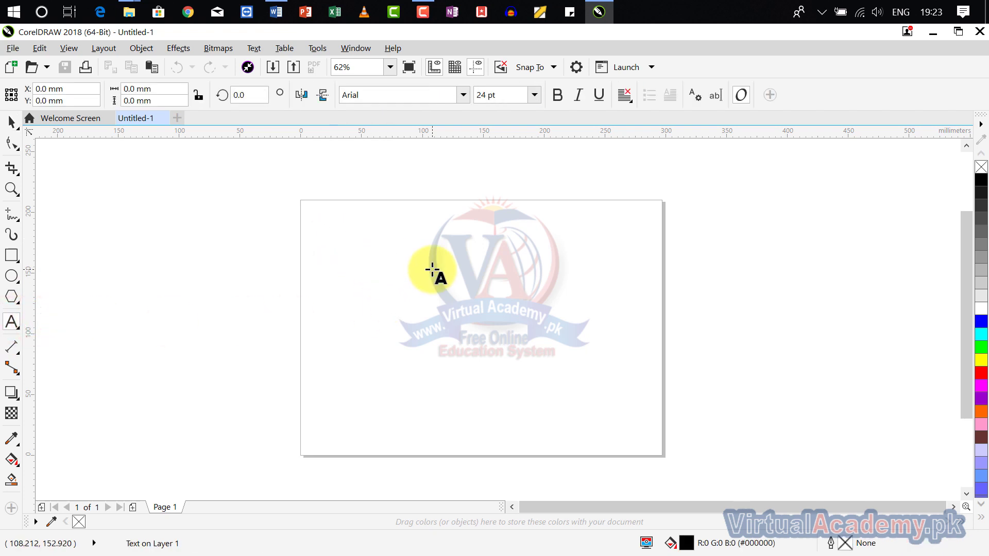
text(Corel Draw)
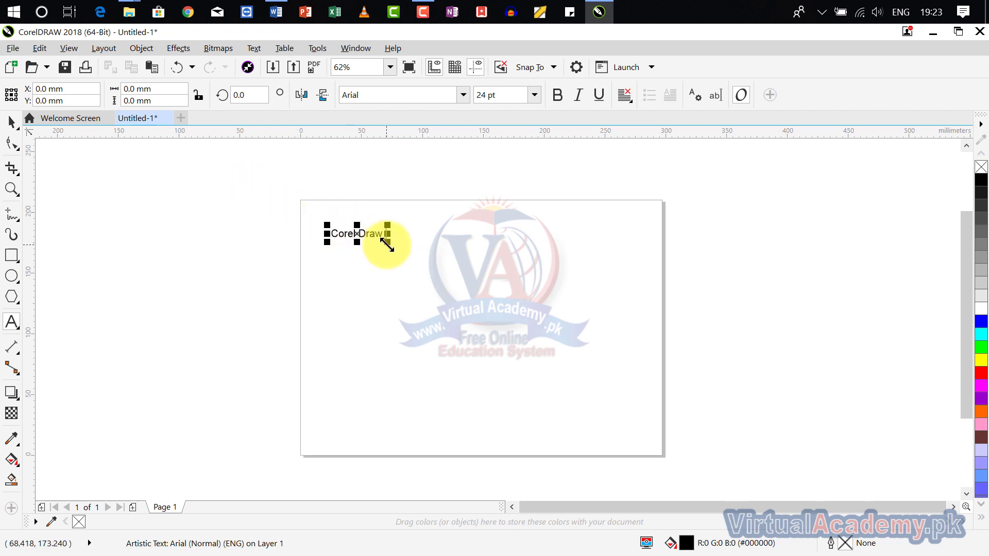
drag(387, 245, 457, 282)
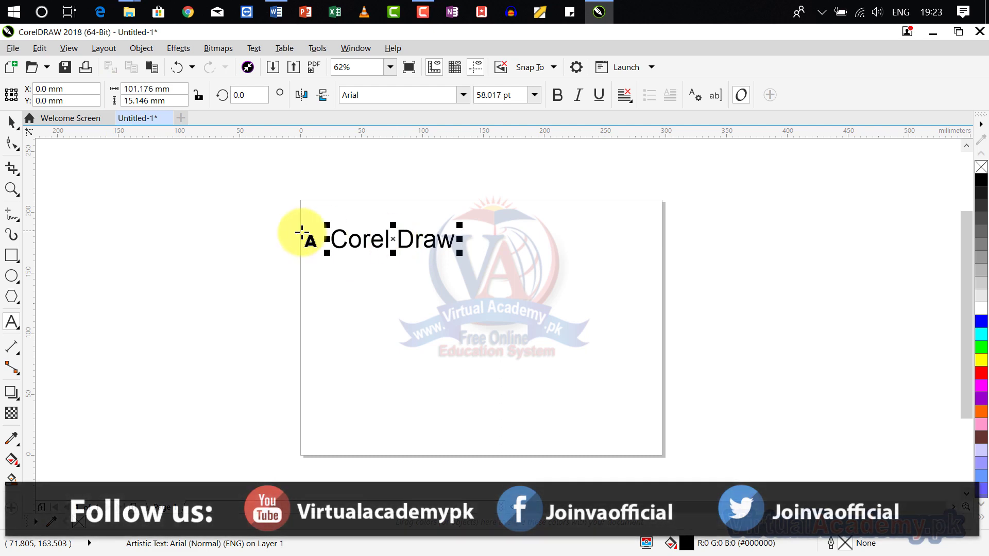
- Draw a rectangle about 103 by 38 mm in the upper-right area of the page
click(11, 256)
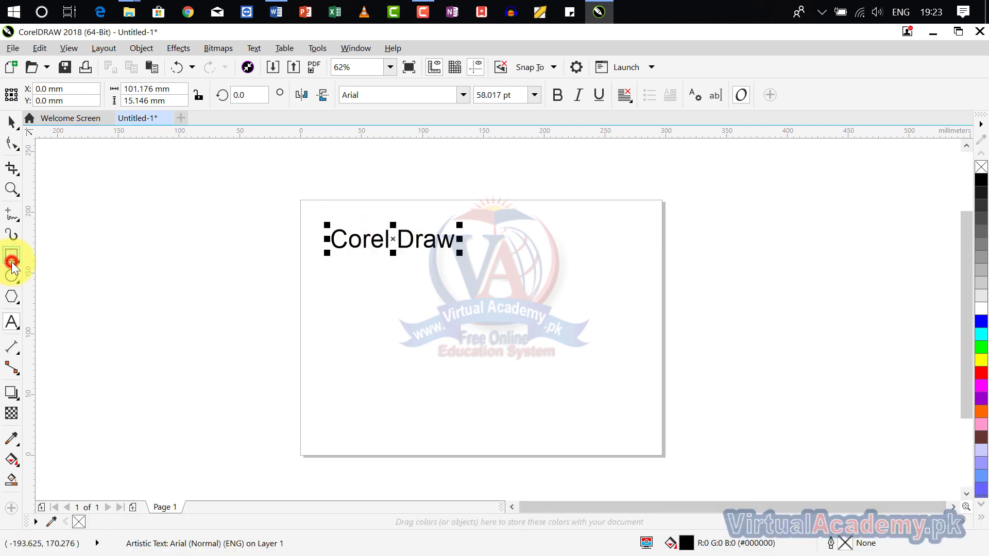
click(41, 260)
drag(524, 229, 651, 278)
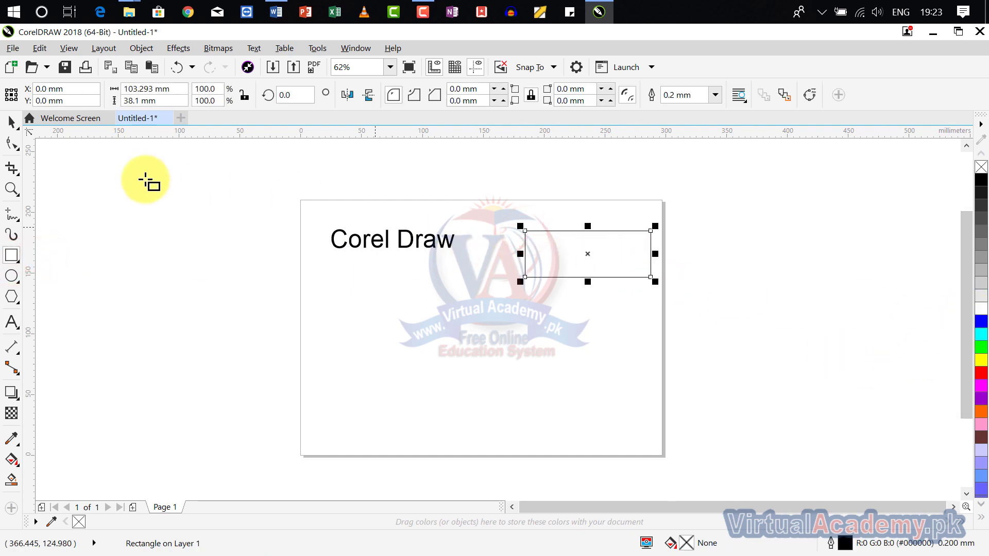
- Cut the "Corel Draw" text from the page and paste it back
click(11, 121)
click(338, 223)
click(366, 242)
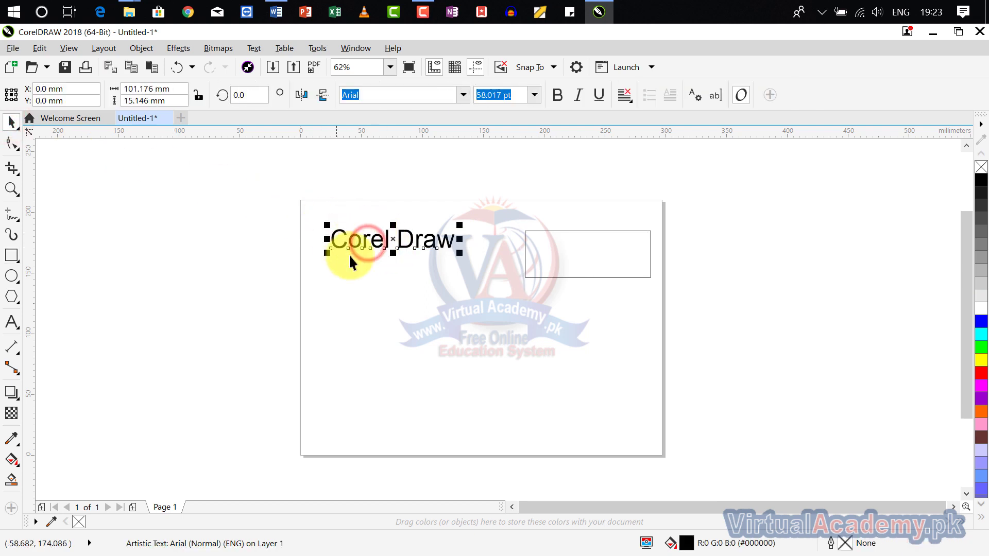
click(40, 50)
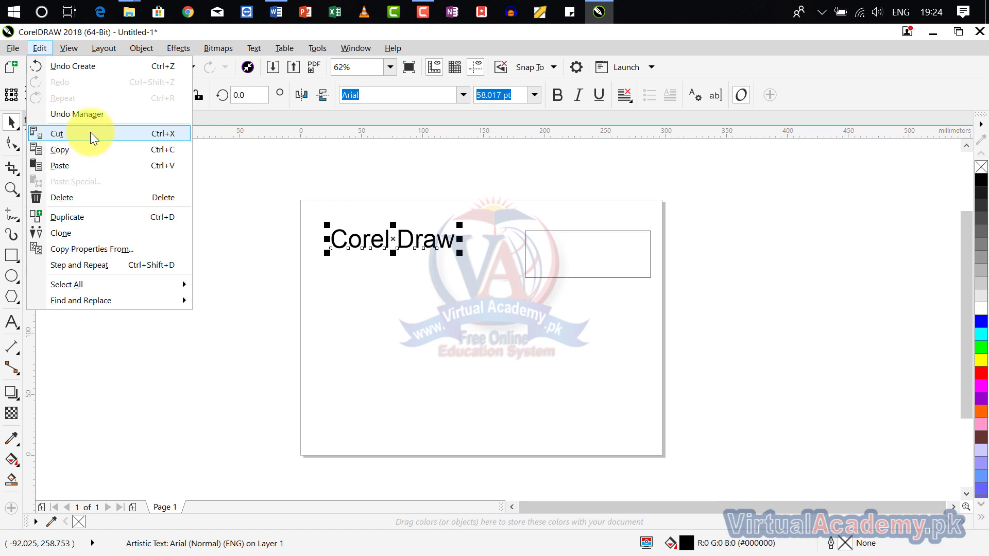
click(169, 135)
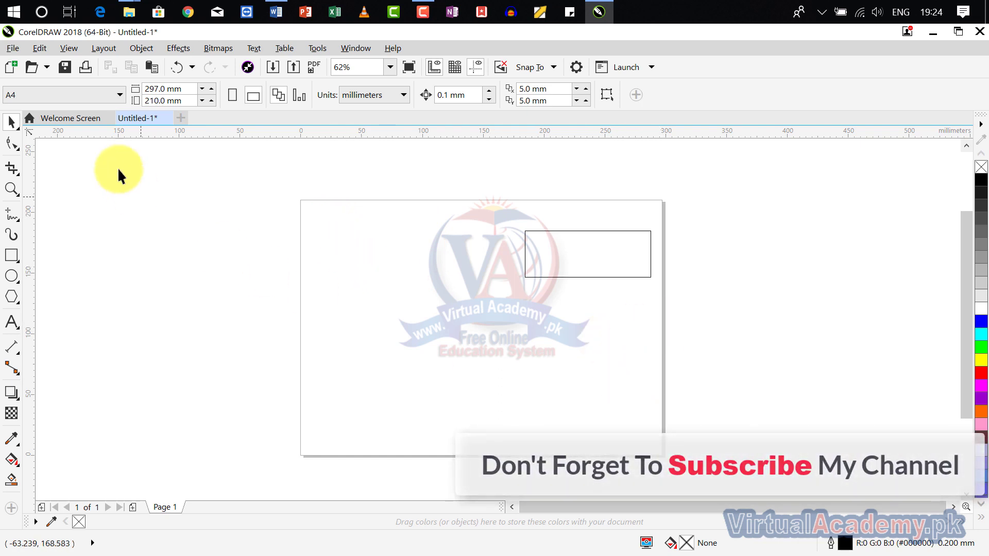
click(34, 52)
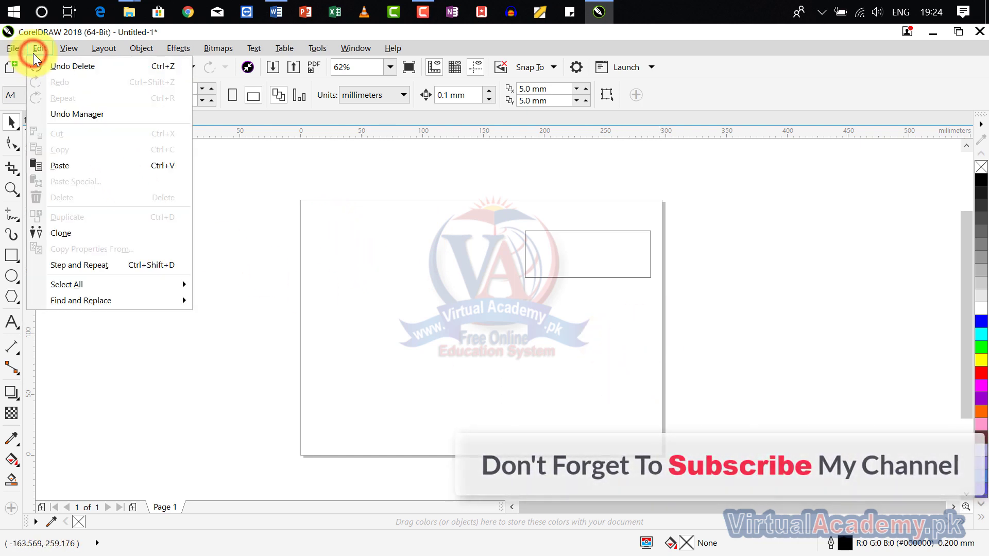
click(69, 171)
- Try moving the pasted text down toward the middle of the page, and undo the move
drag(388, 238, 471, 356)
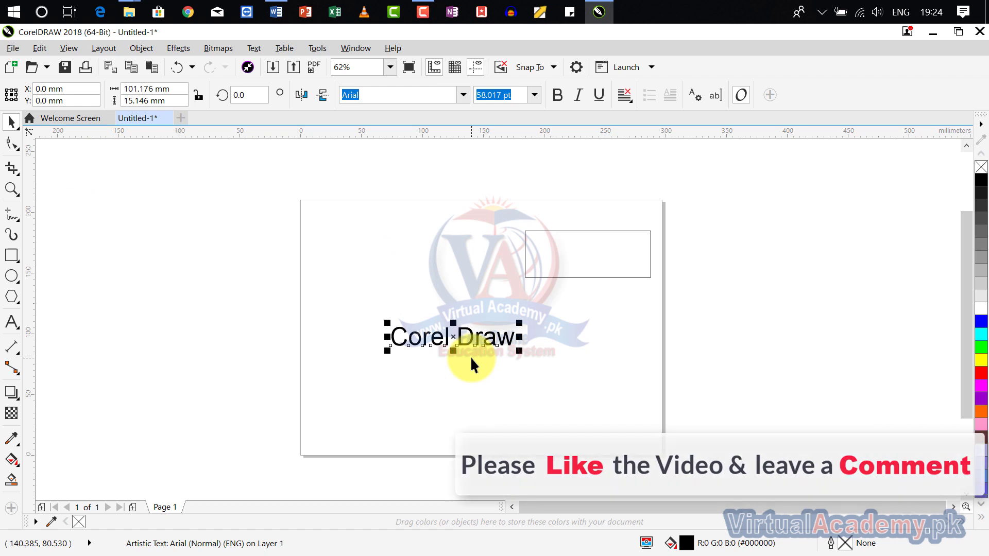
key(ctrl+z)
- Cut the rectangle from page 1
click(572, 249)
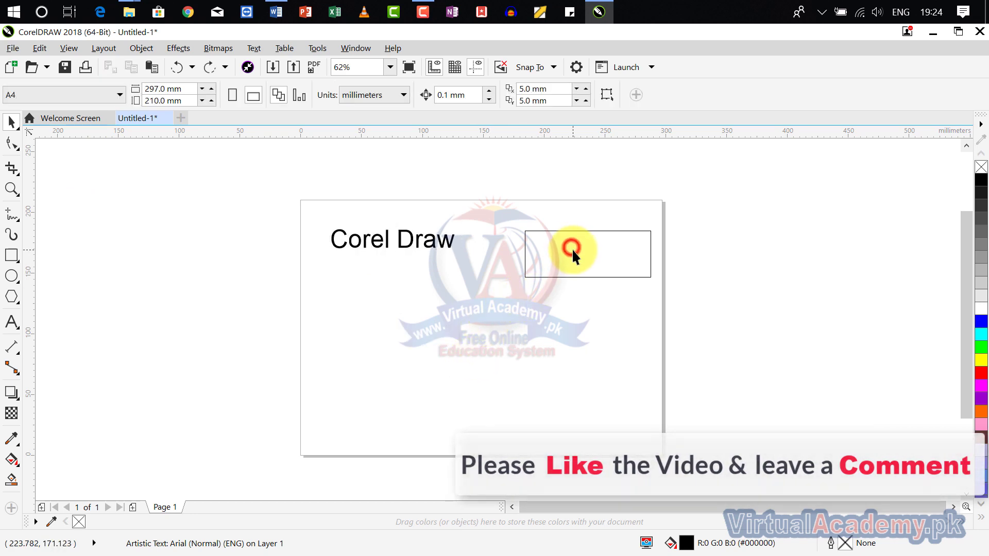
click(565, 275)
click(39, 48)
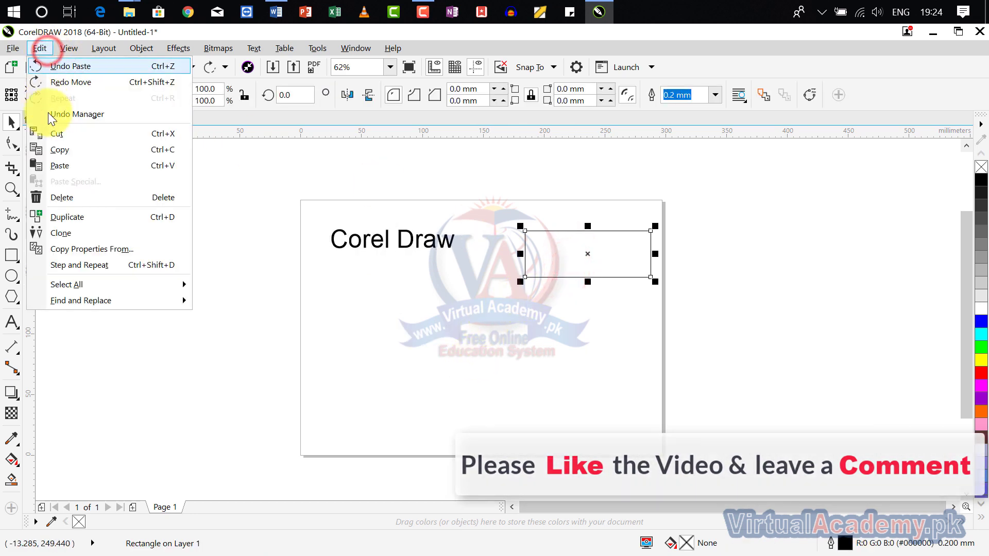
click(71, 135)
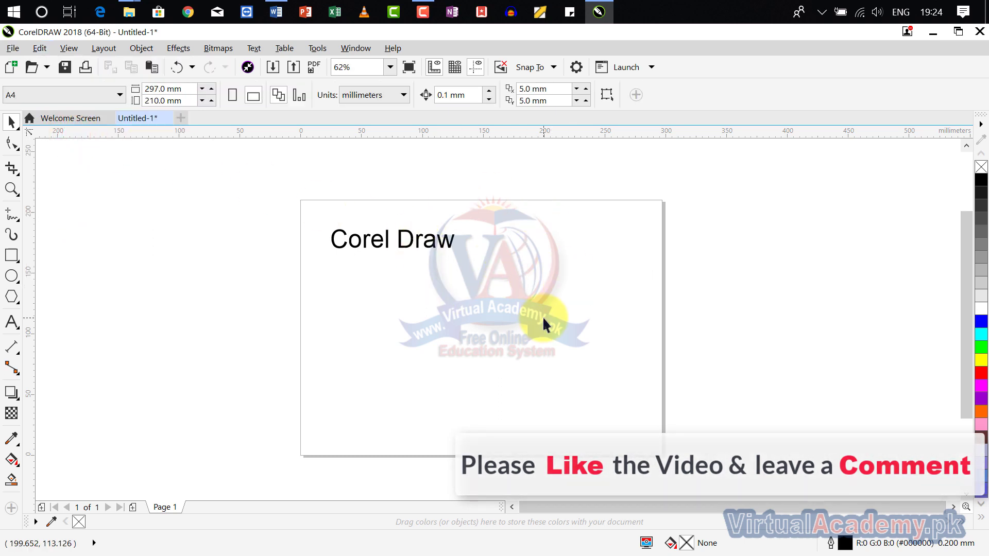
- Add a second page after page 1 and paste the cut rectangle onto it
click(133, 507)
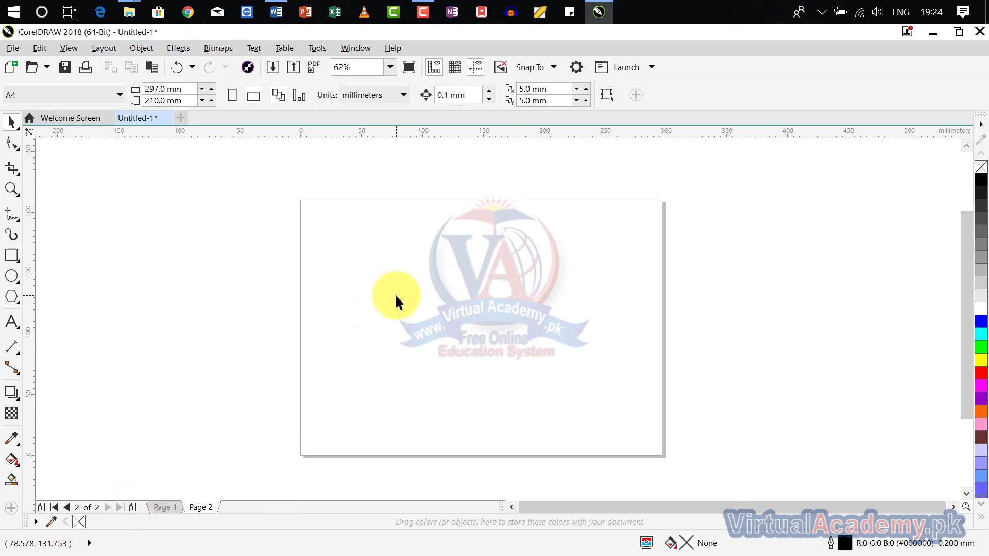
click(40, 48)
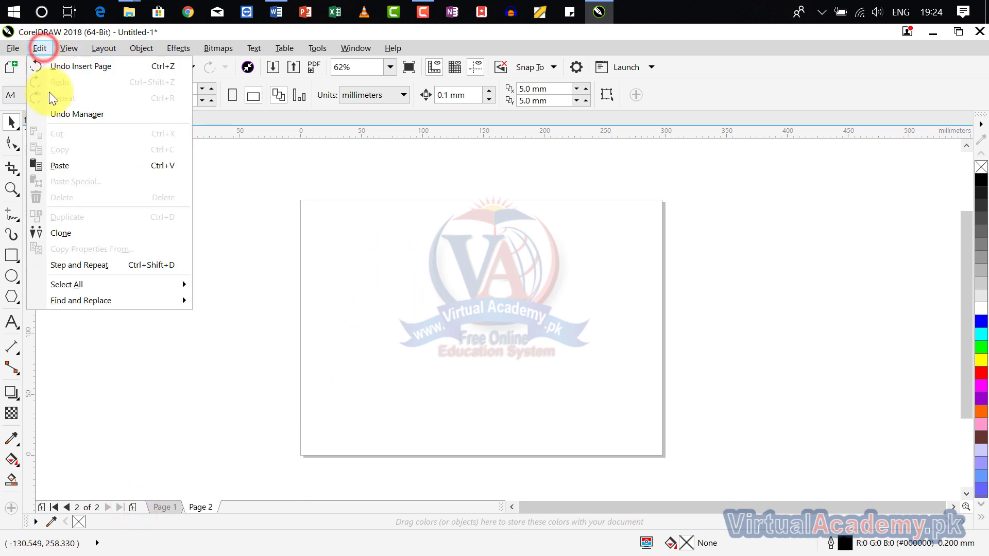
click(75, 171)
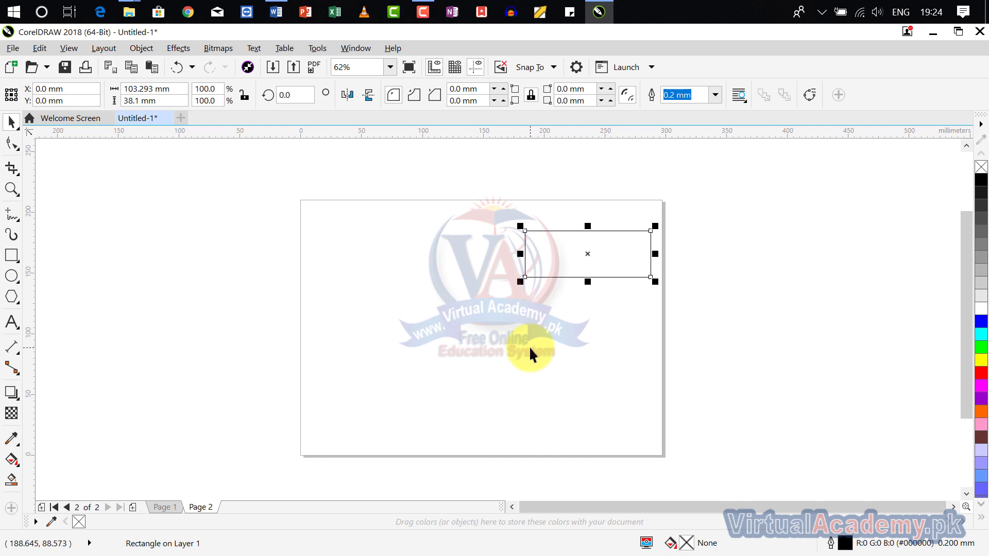
click(165, 508)
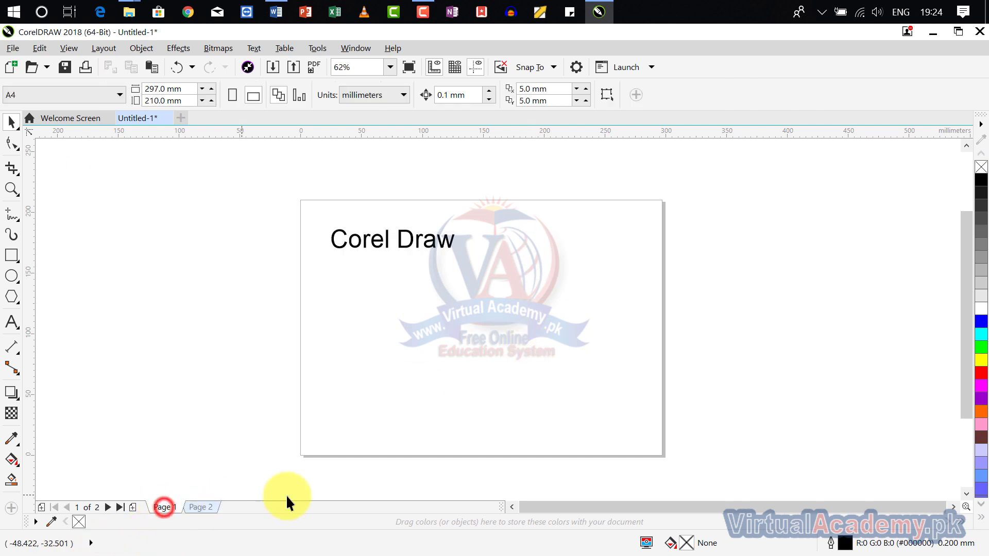
click(205, 503)
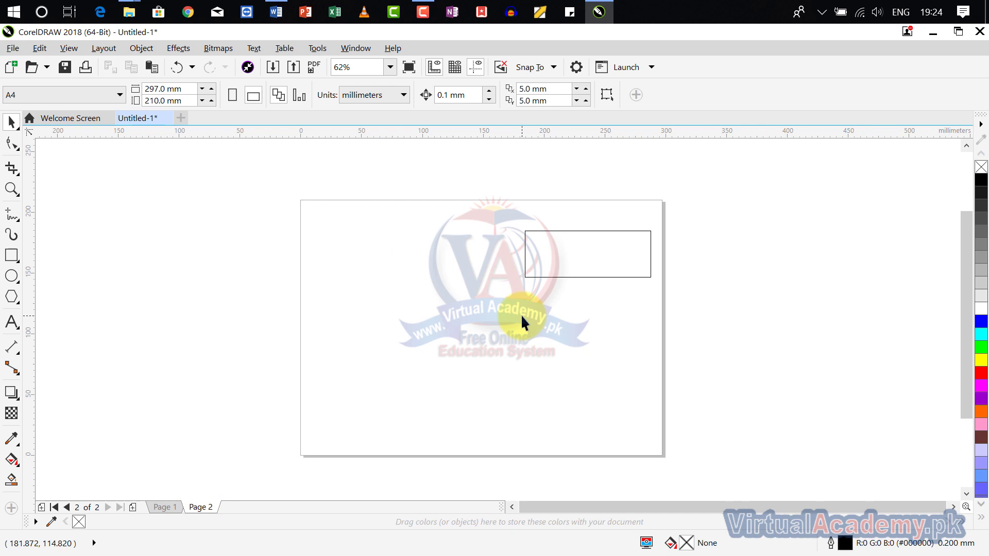
- Copy and paste the rectangle on page 2, placing the duplicate about 130 mm left of and 72 mm below the original
click(546, 277)
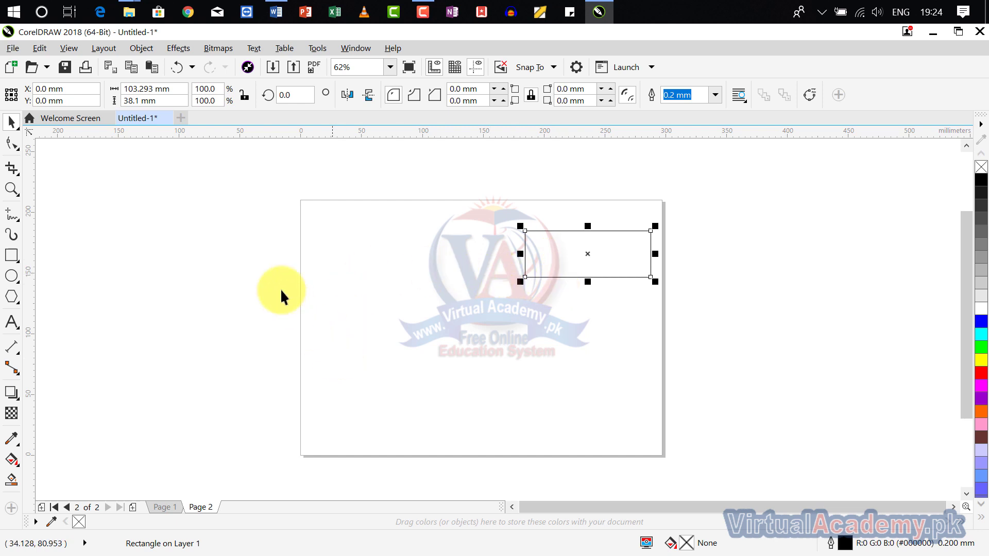
click(44, 50)
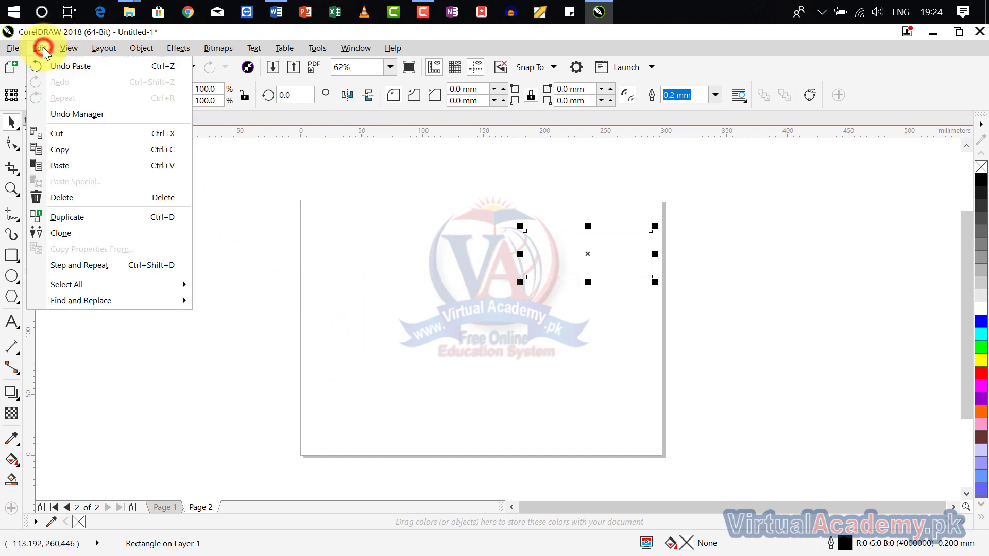
click(80, 149)
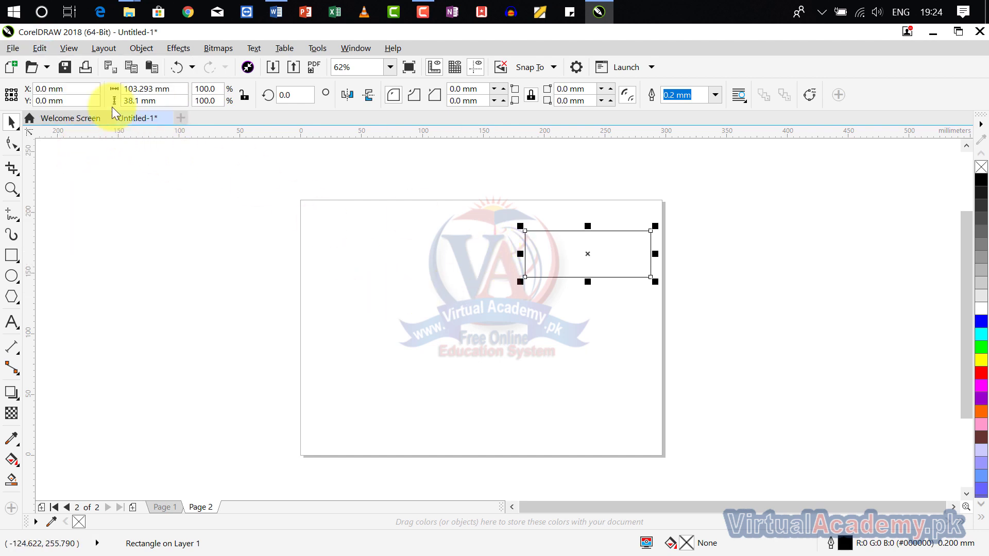
click(40, 49)
click(64, 164)
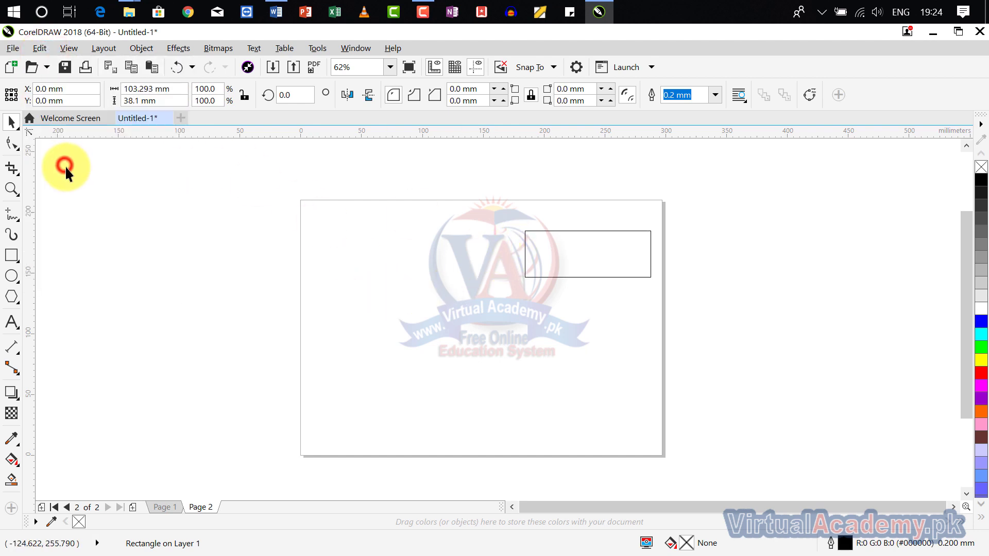
drag(584, 252, 425, 340)
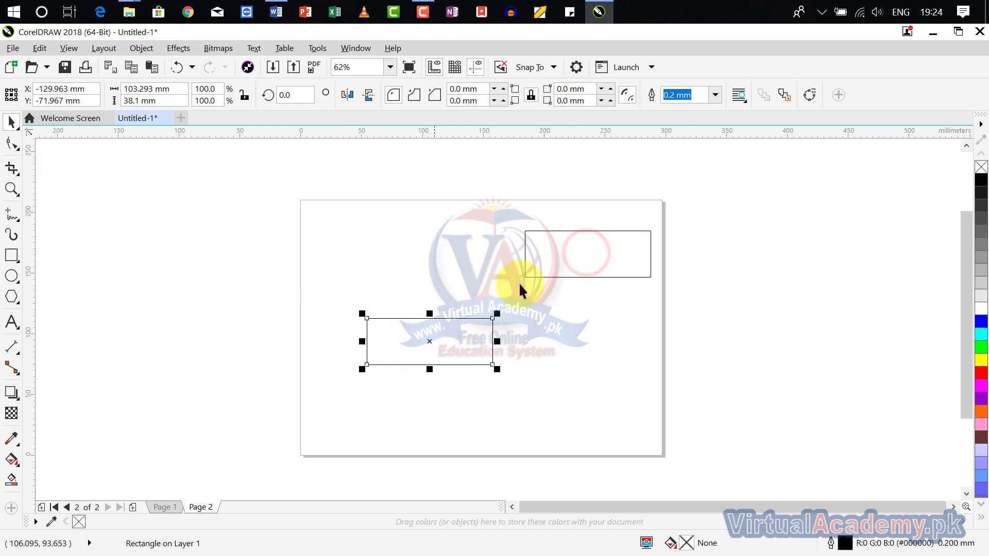
click(554, 256)
click(546, 276)
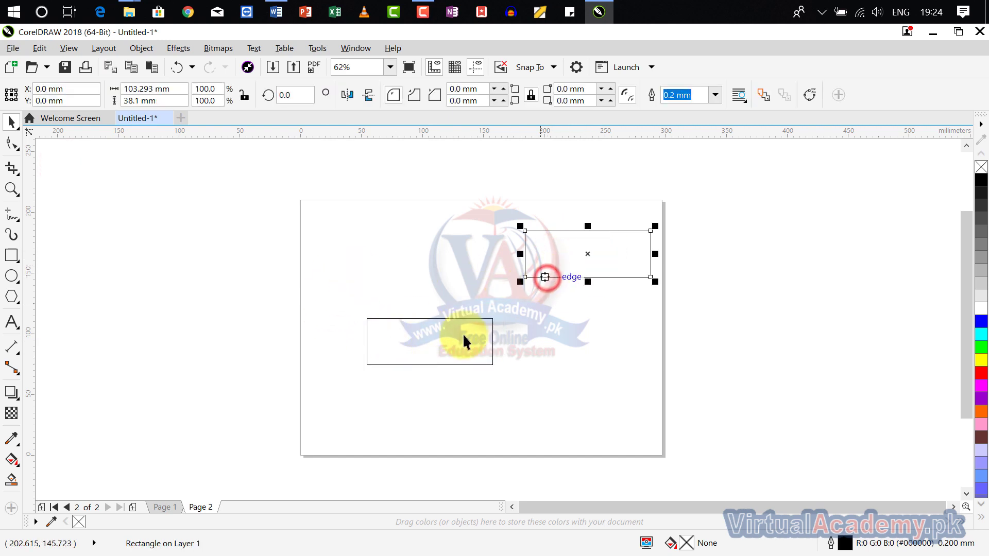
click(457, 319)
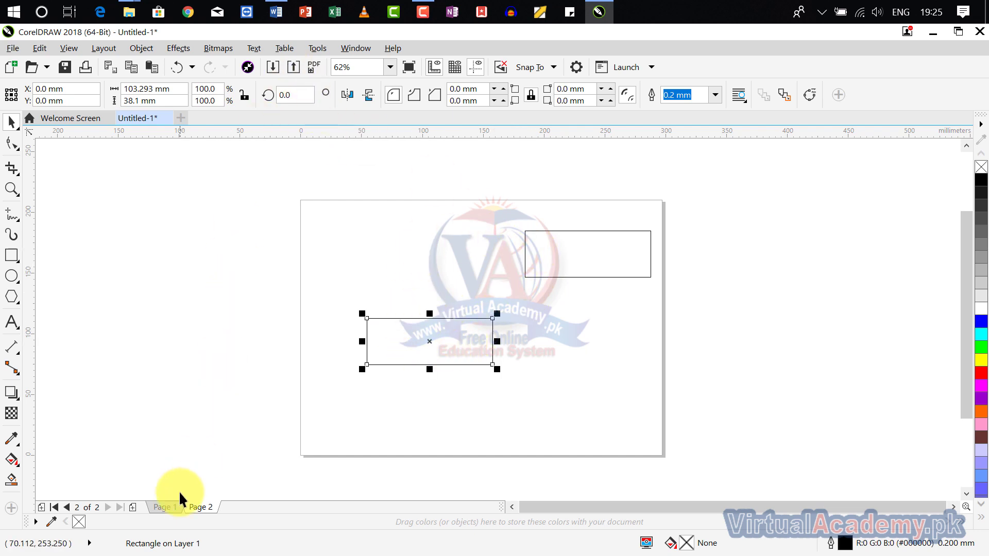
- Copy and paste the "Corel Draw" text on page 1, placing the duplicate below and to the right of the original
click(165, 504)
click(373, 244)
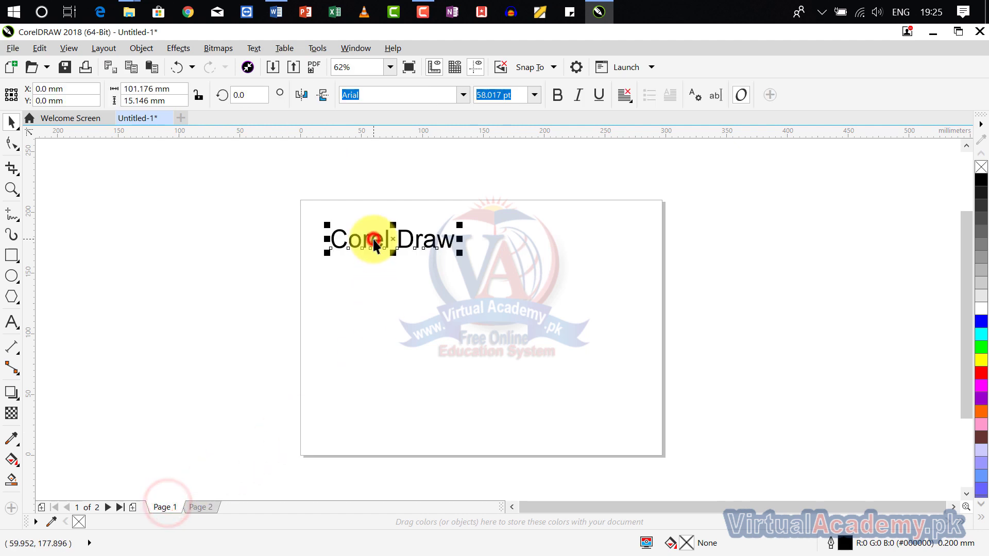
click(40, 47)
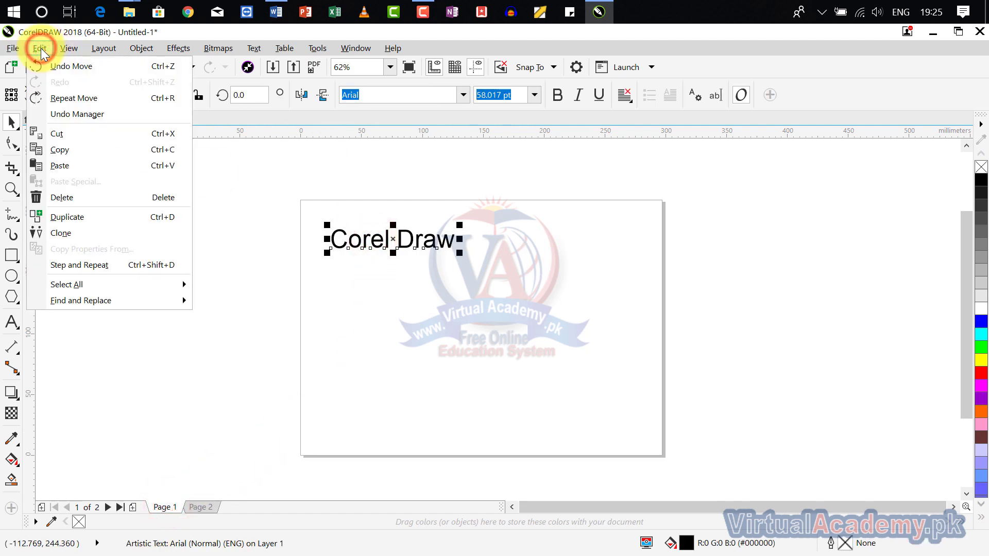
click(69, 149)
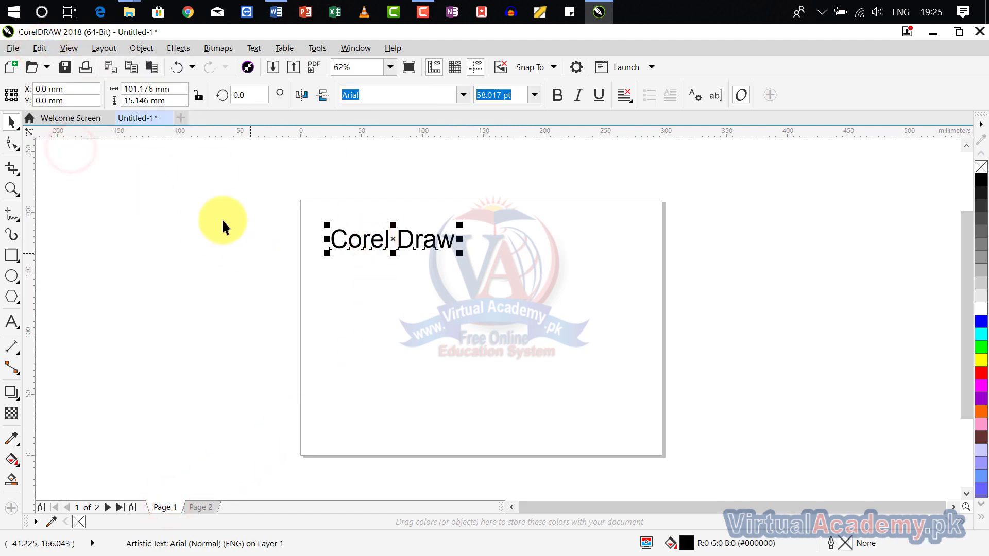
click(40, 48)
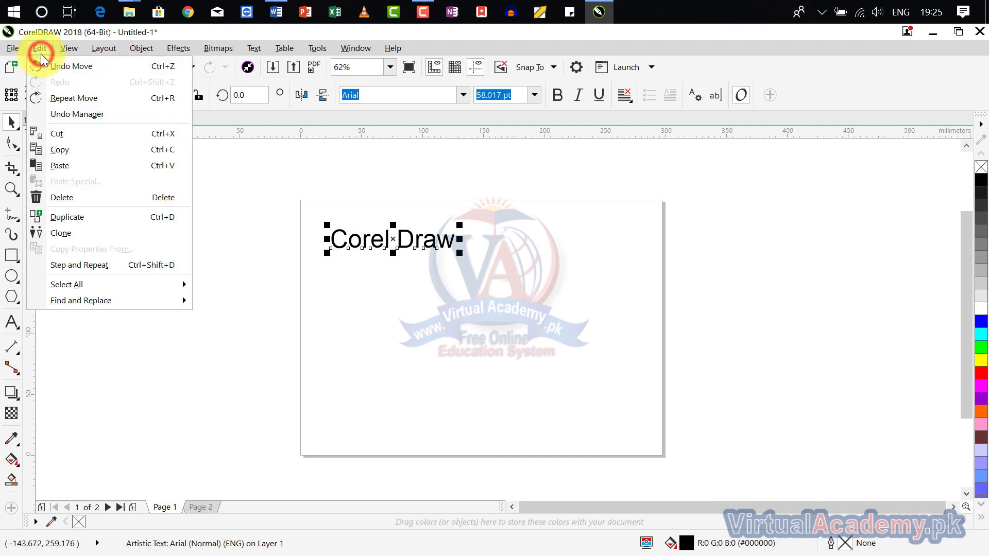
click(77, 165)
drag(398, 247, 495, 304)
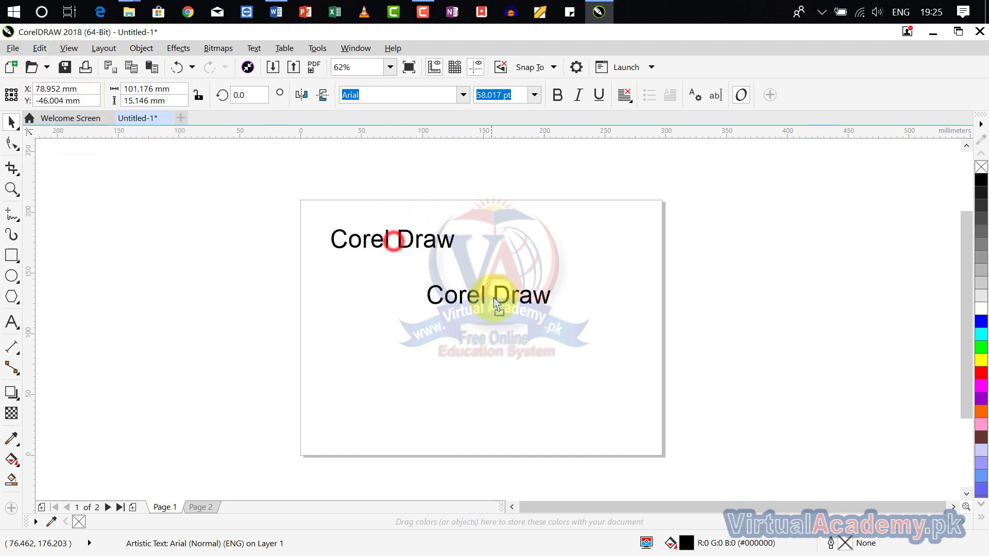
click(626, 354)
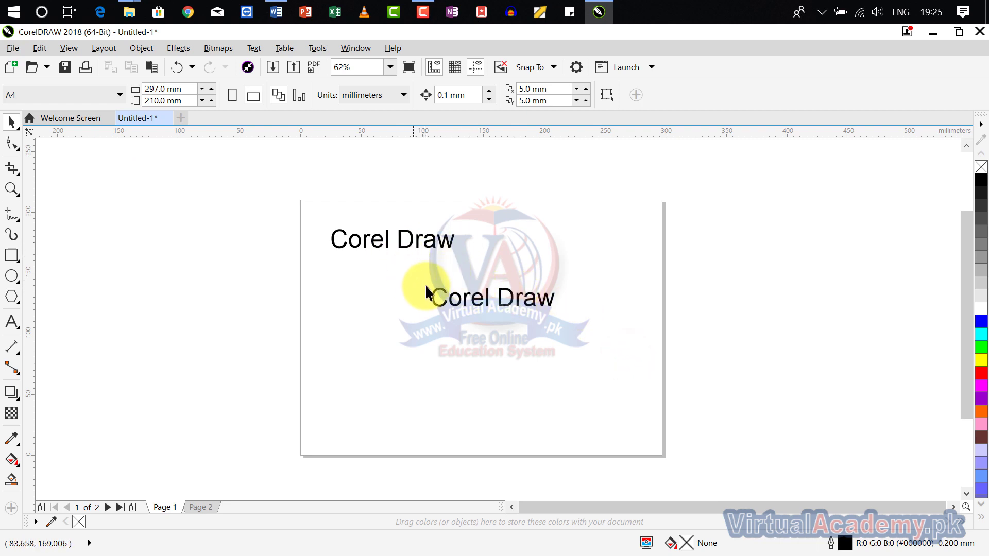
click(47, 50)
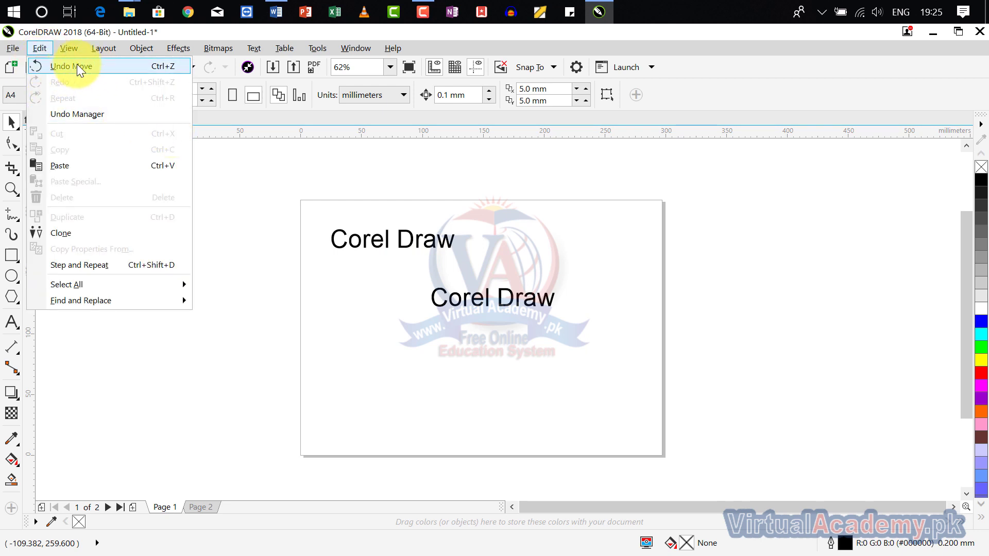
click(347, 317)
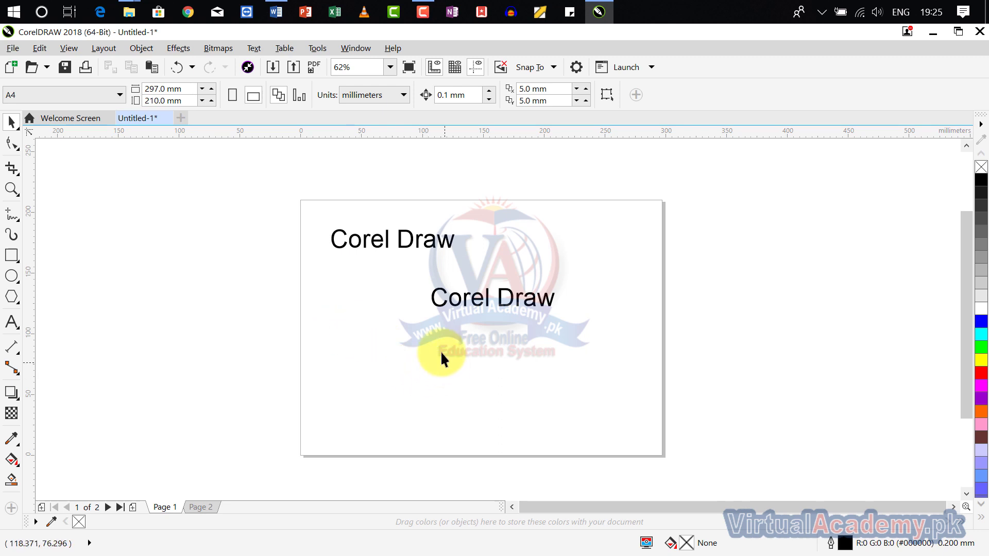
- Undo the last move of the duplicate "Corel Draw" text on page 1
click(389, 236)
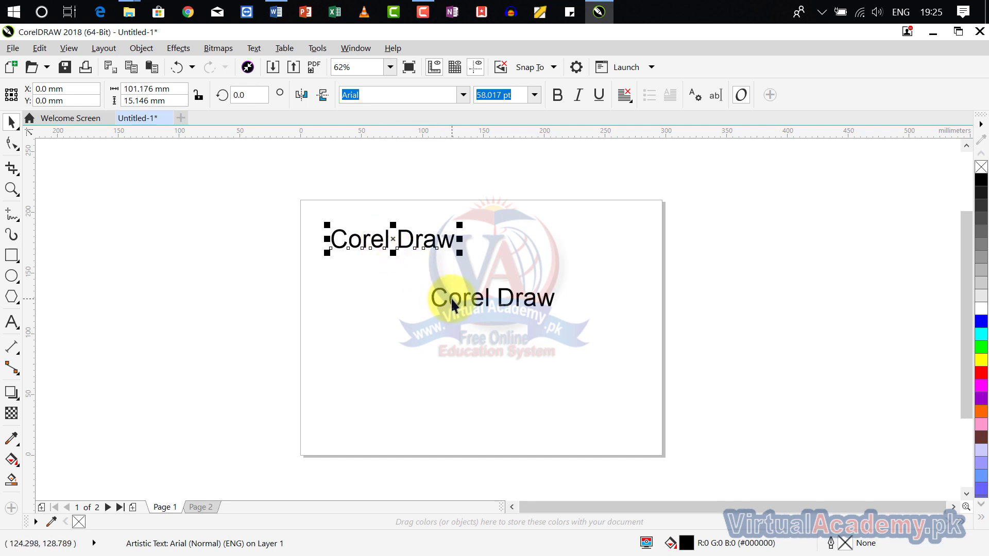
click(449, 319)
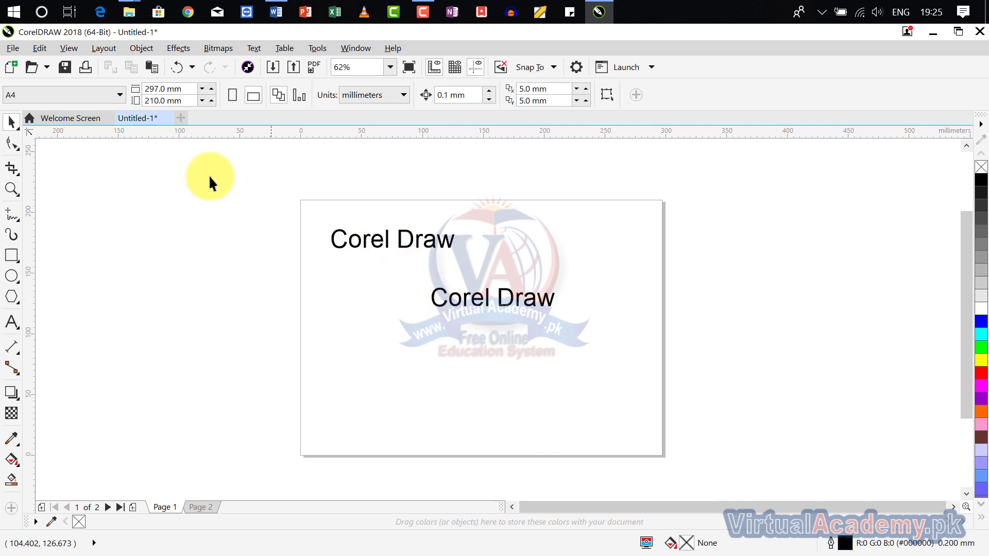
click(41, 49)
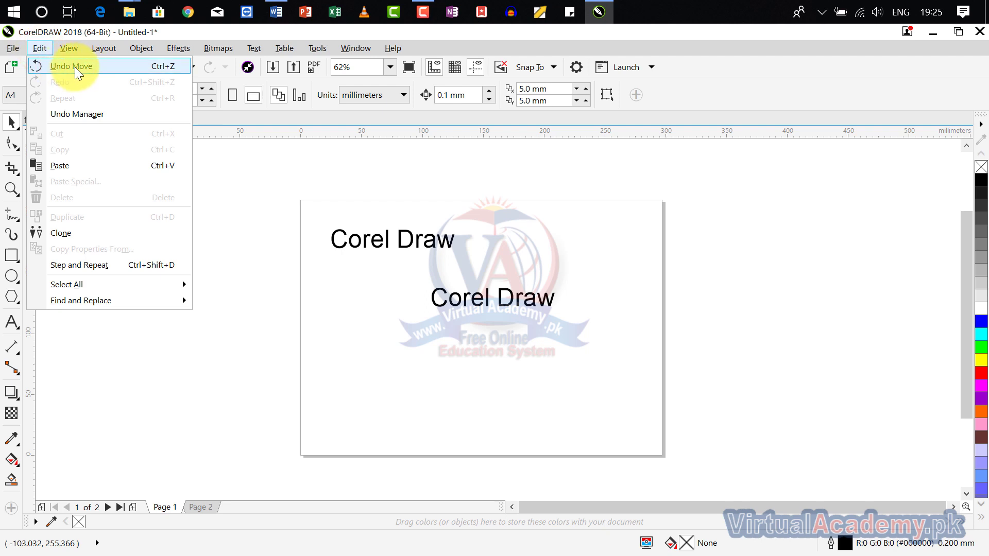
click(75, 66)
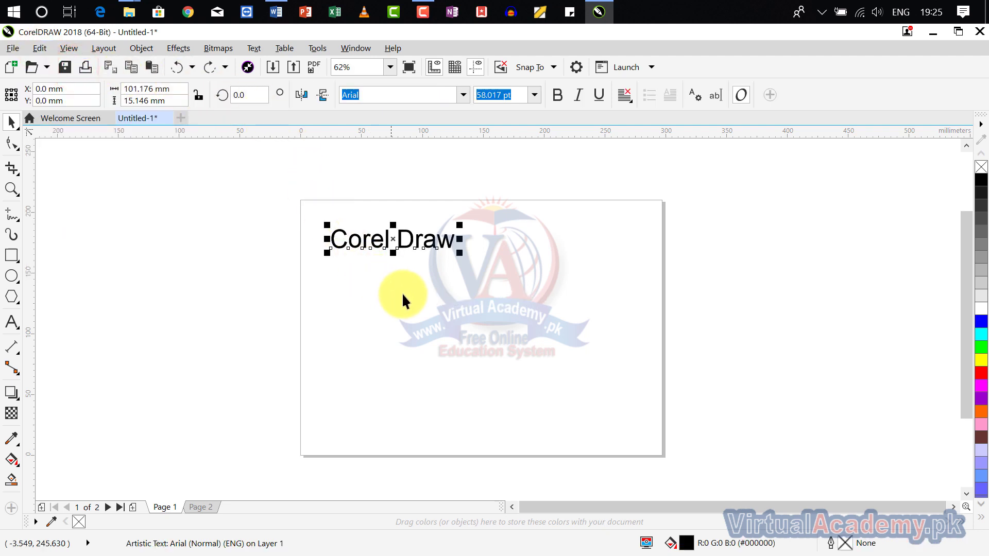
- Move the duplicate "Corel Draw" text about 57 mm right and 64 mm down, and undo that move
drag(393, 241, 463, 319)
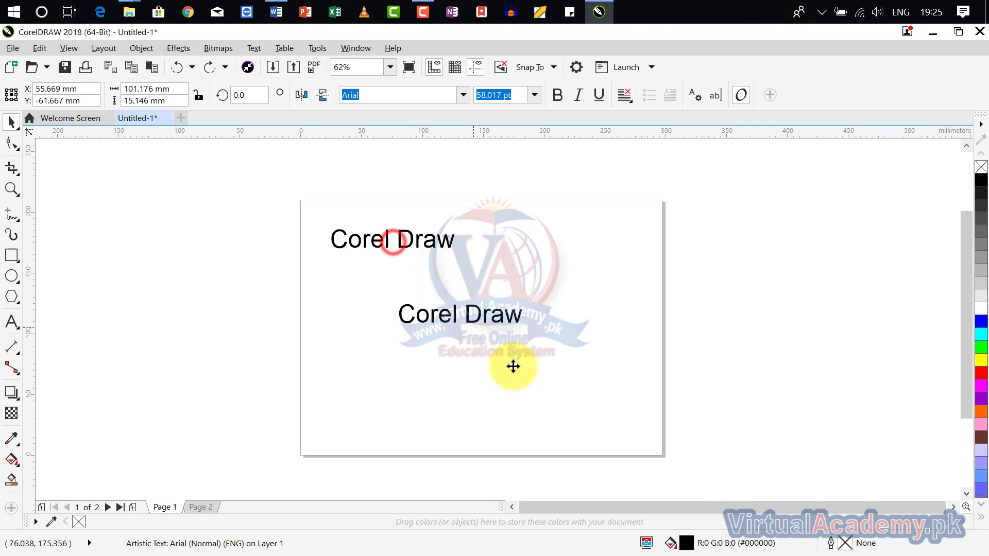
click(22, 47)
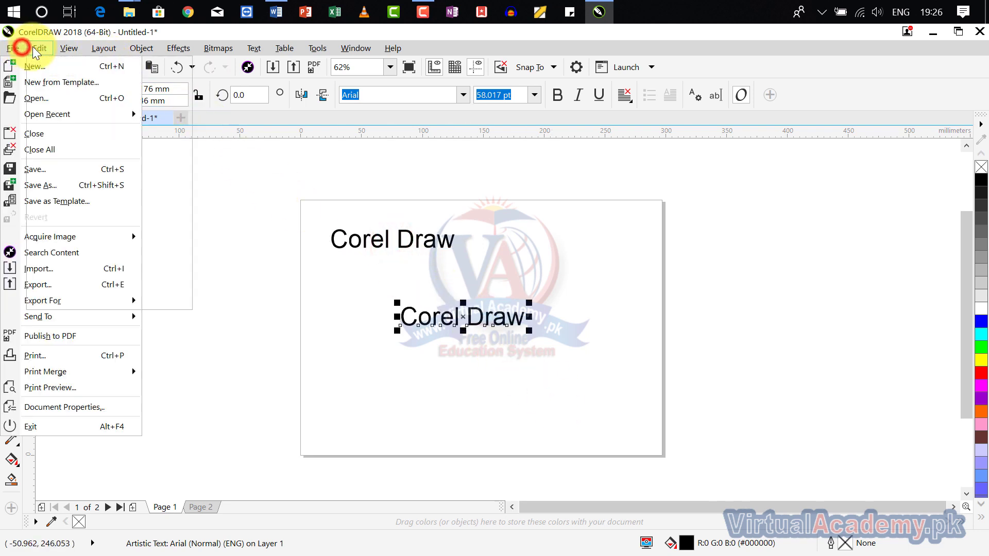
click(34, 47)
click(35, 46)
click(54, 62)
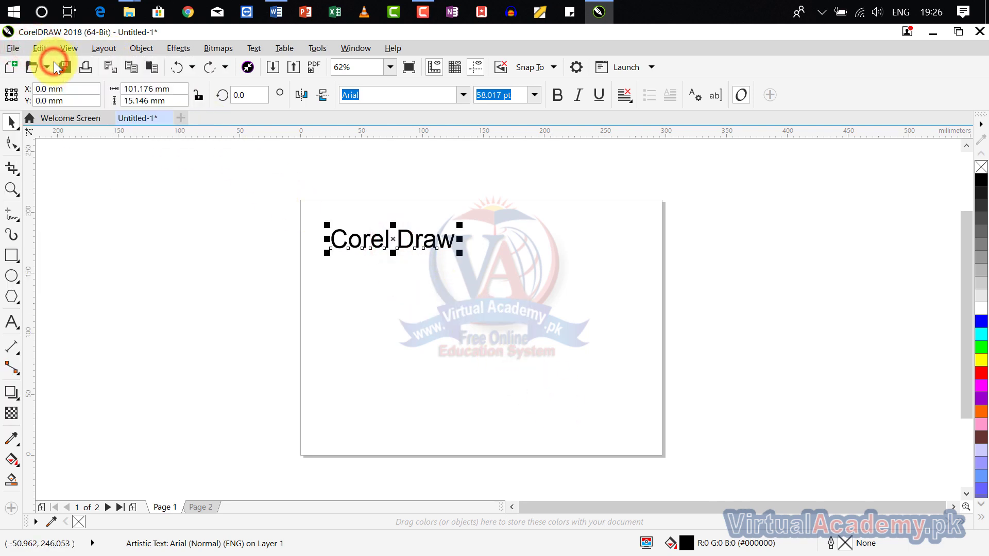
- Undo the paste of the duplicate "Corel Draw" text on page 1
click(37, 47)
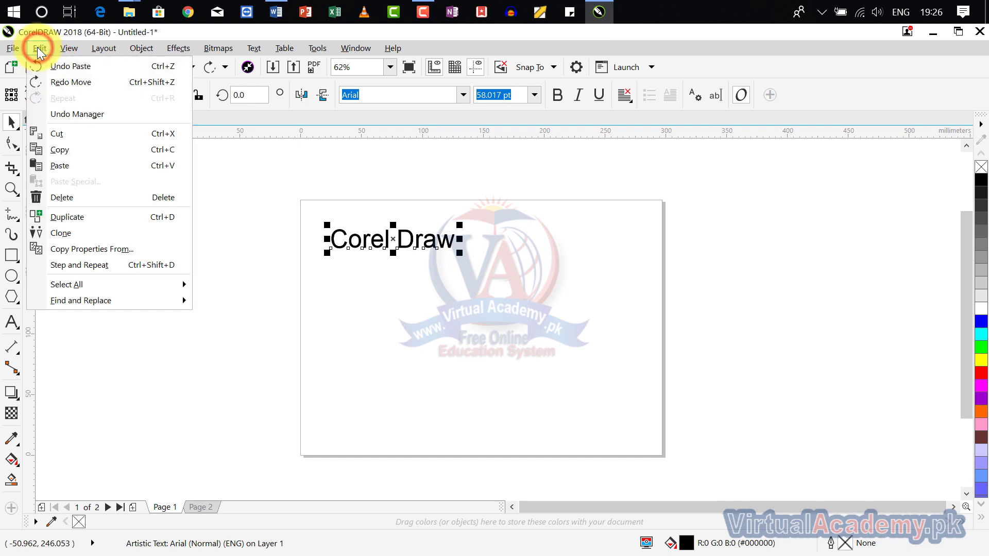
click(62, 67)
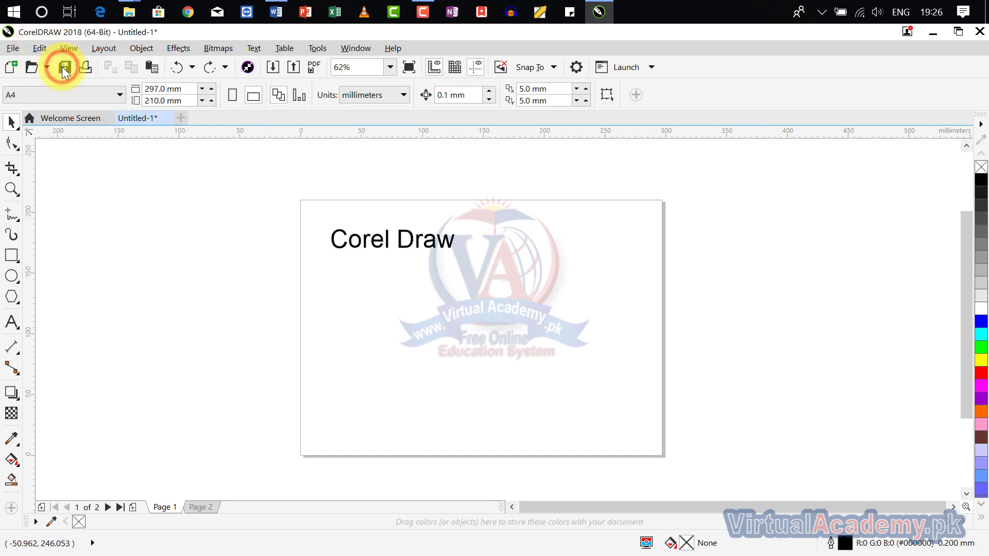
- Move the remaining "Corel Draw" text about 37 mm down on page 1 and undo the move
click(385, 239)
drag(385, 239, 389, 282)
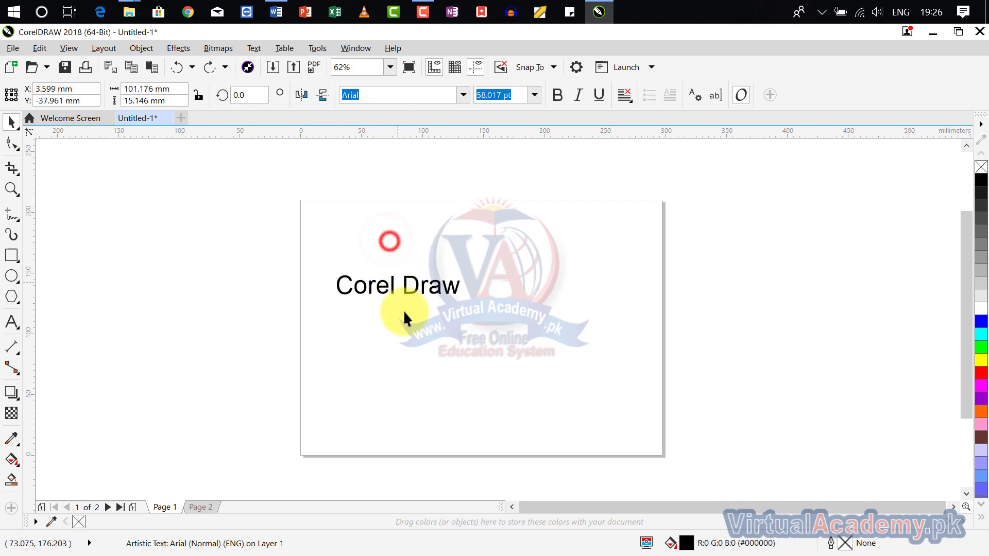
click(41, 49)
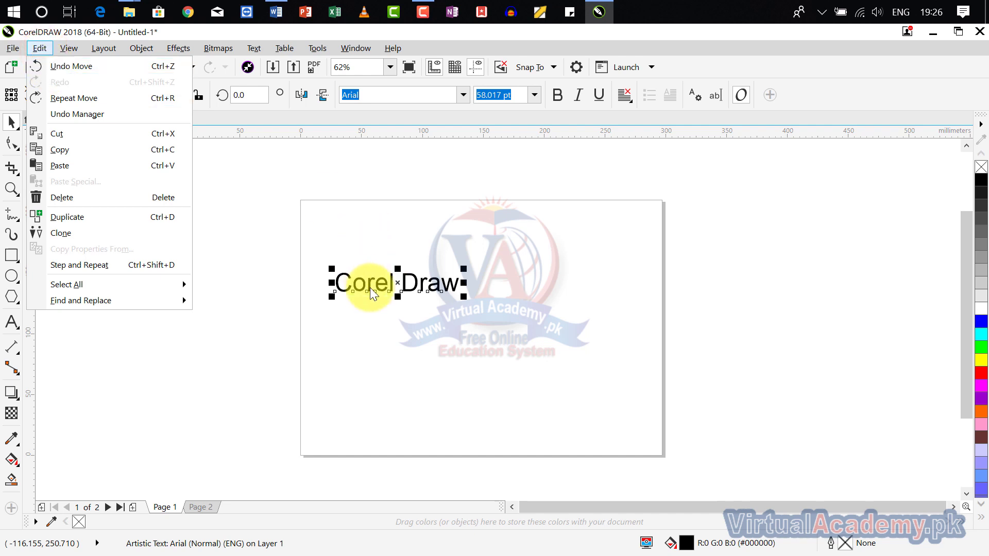
click(94, 67)
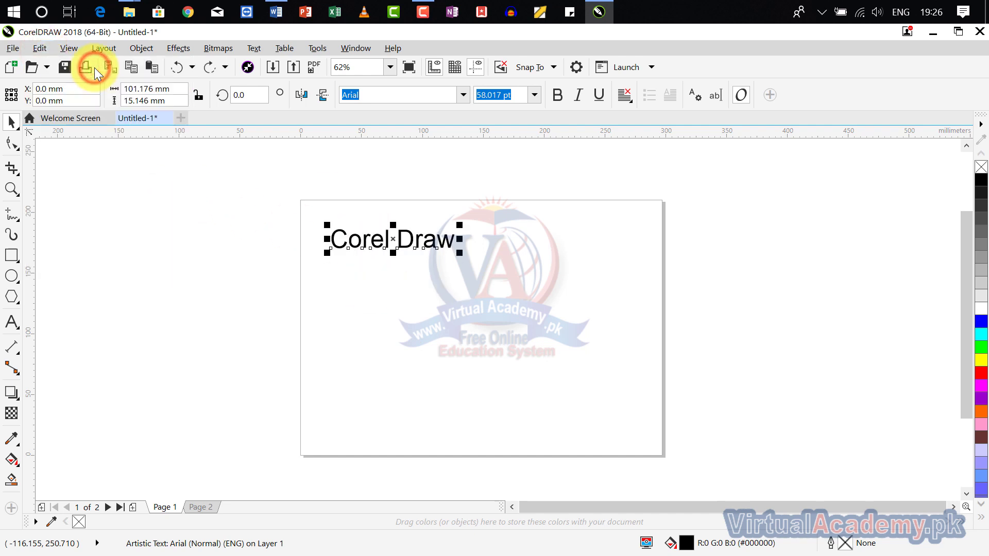
- Undo the move and the paste of the duplicate rectangle on page 2
click(43, 47)
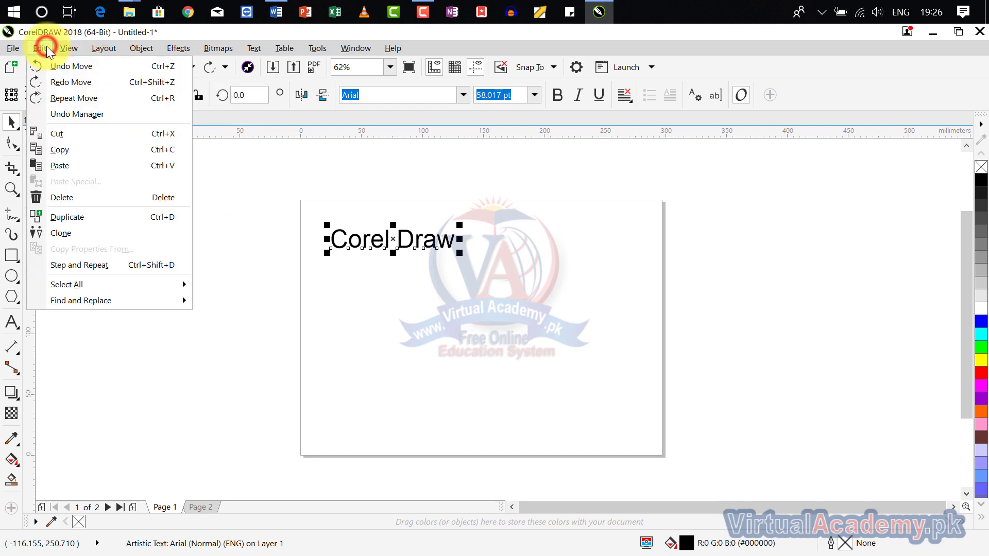
click(82, 71)
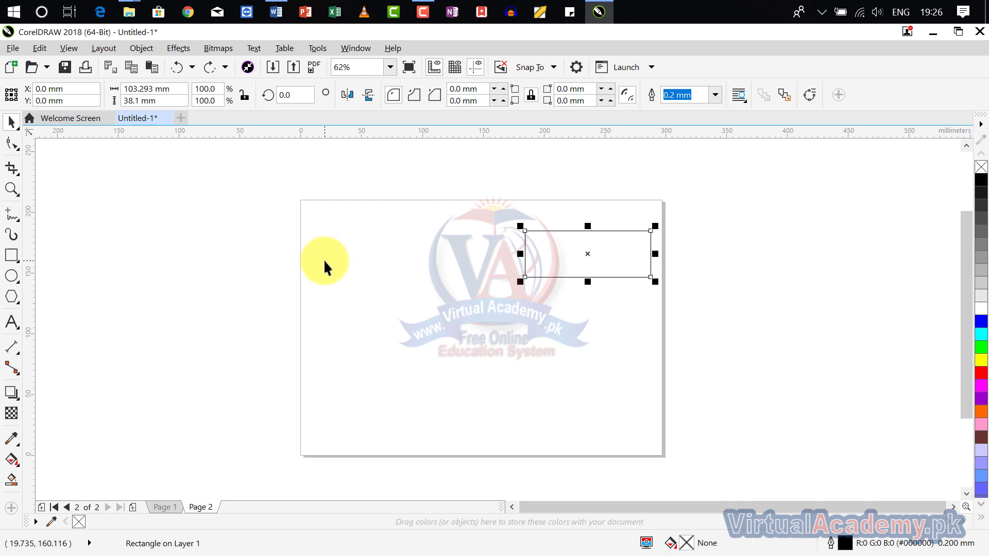
click(164, 507)
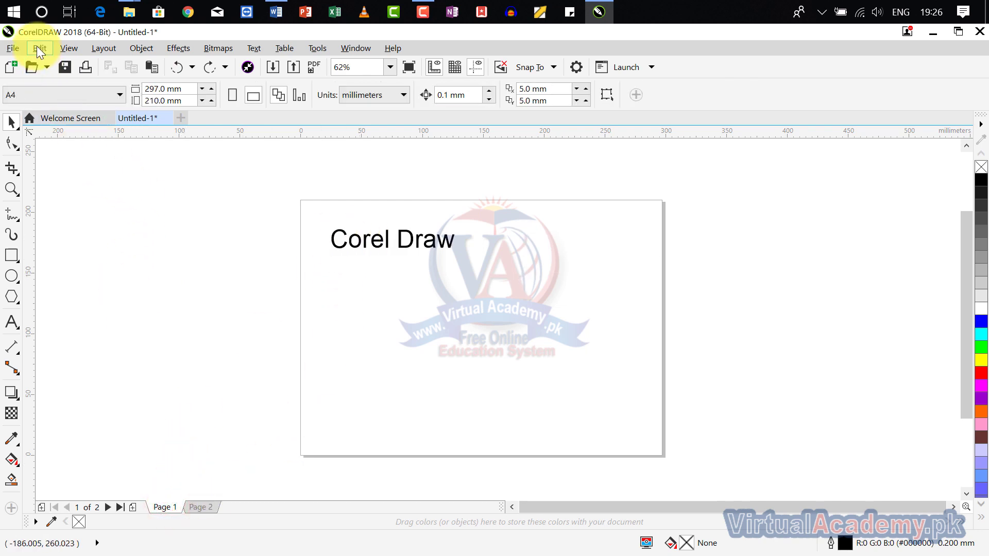
click(66, 48)
mouse_move(48, 51)
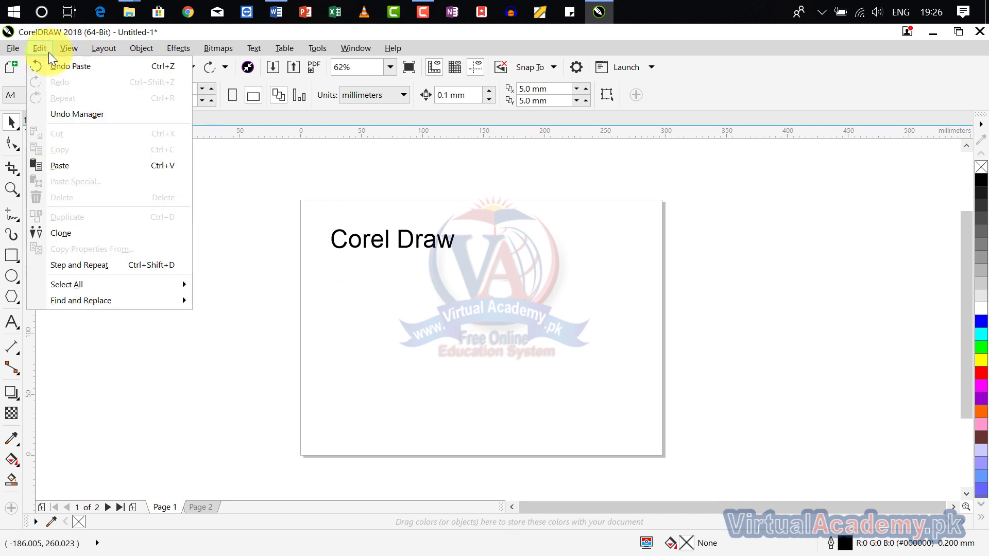
click(61, 67)
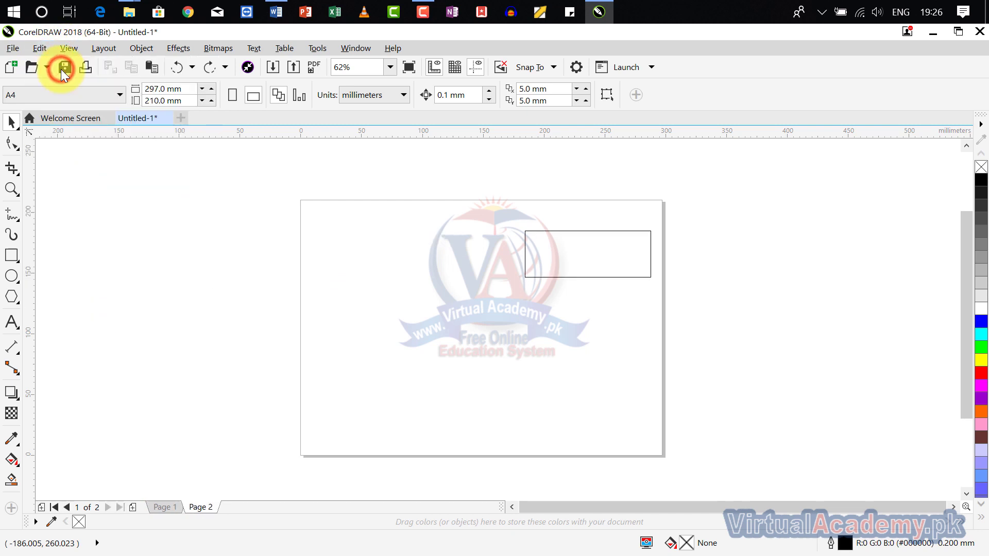
- Undo the paste of the remaining rectangle on page 2 and redo it
click(164, 507)
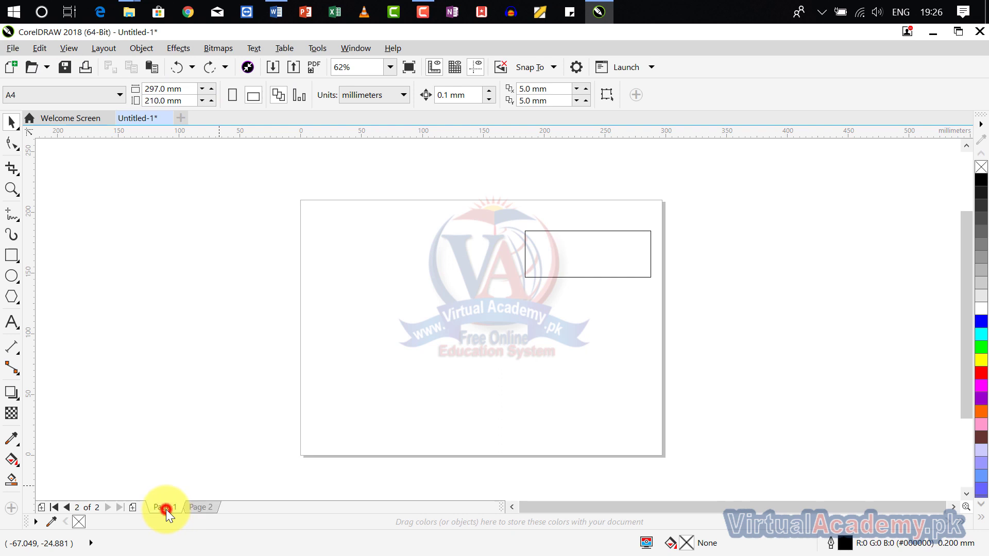
click(206, 509)
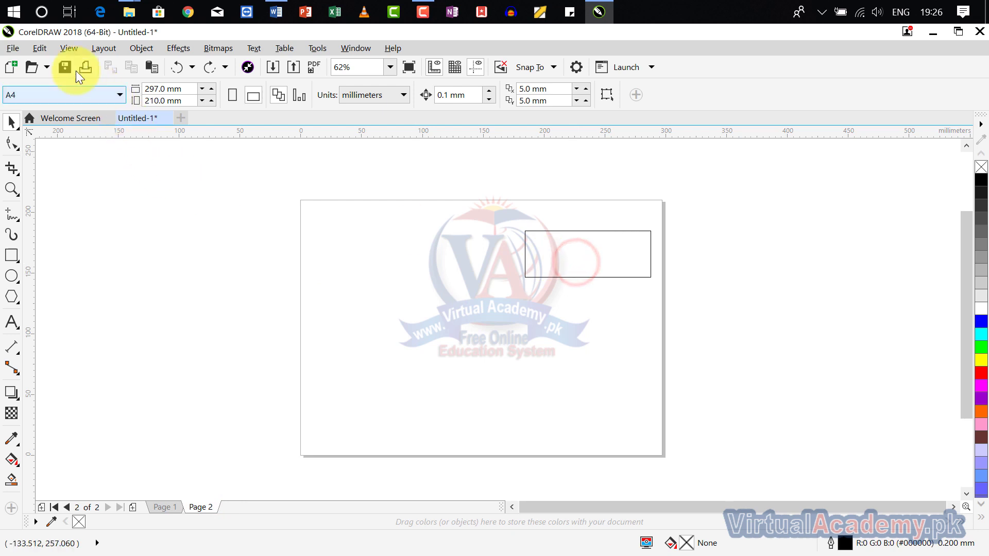
click(39, 47)
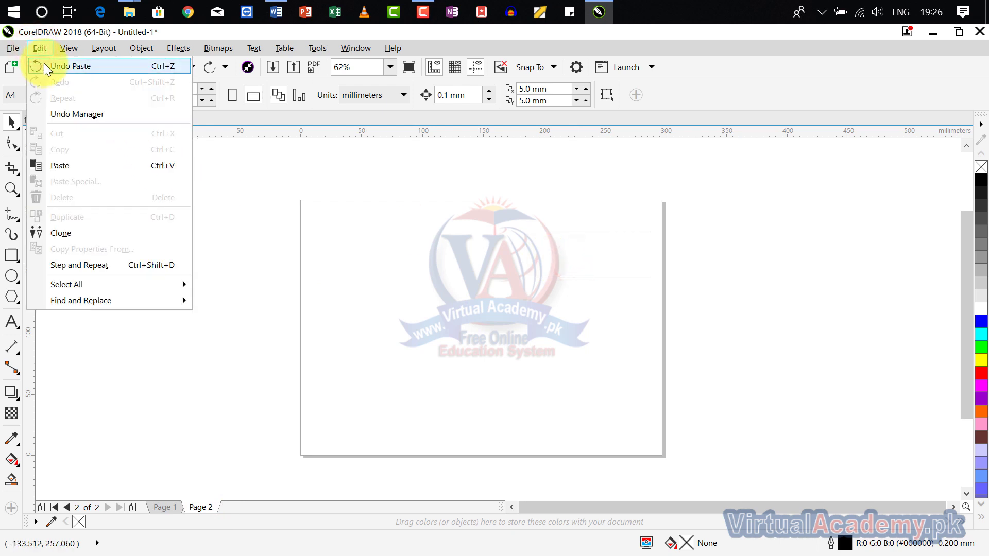
click(78, 70)
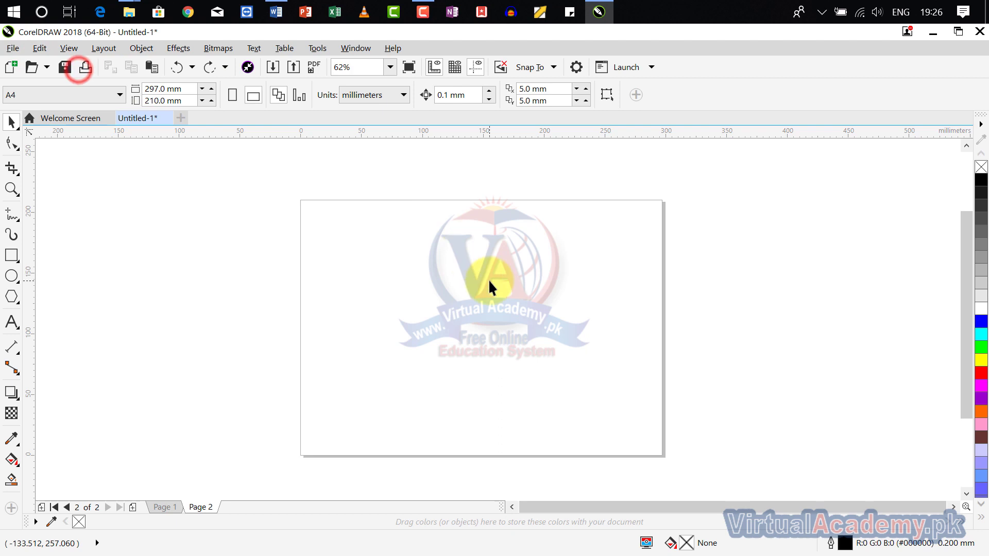
click(38, 46)
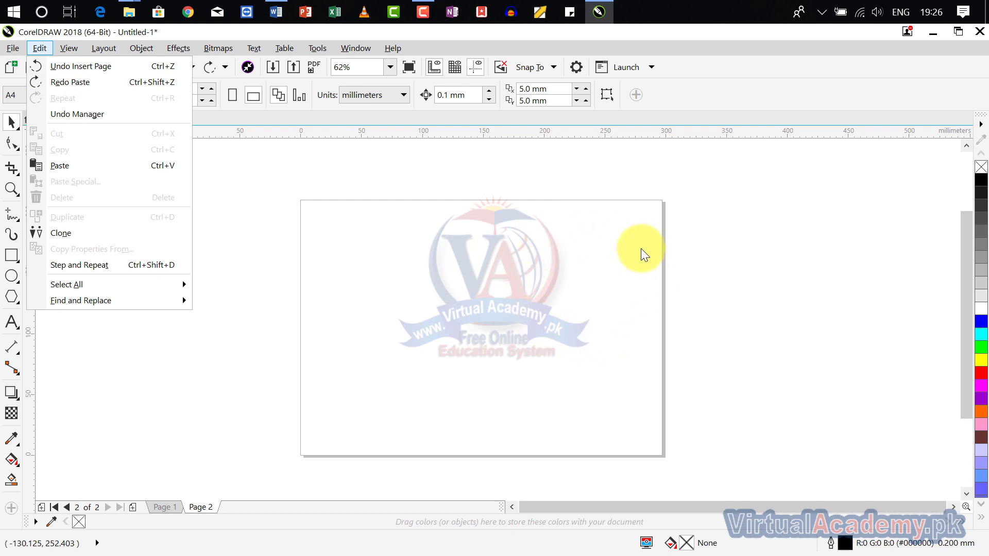
click(90, 86)
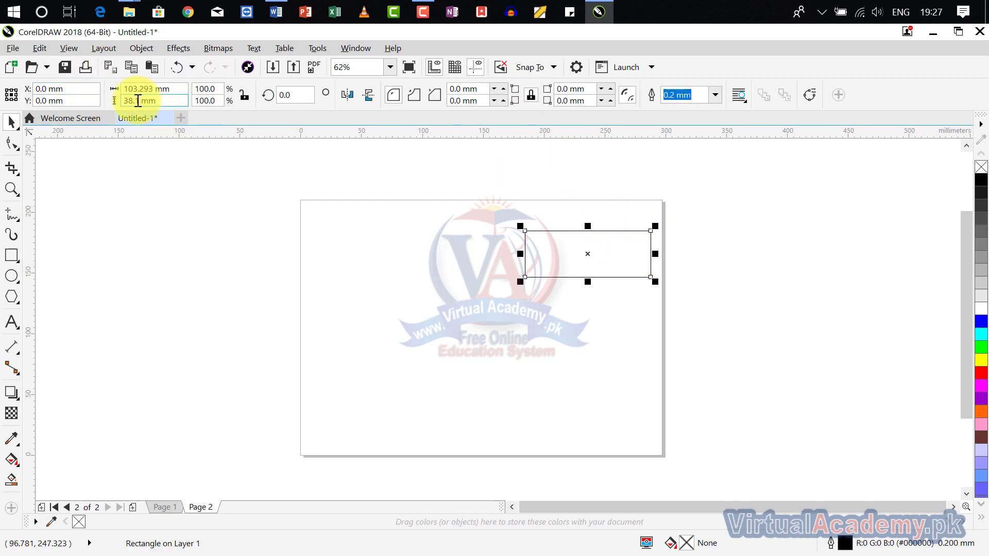
- Repeat the undo and redo of the rectangle's paste on page 2 once more
click(31, 50)
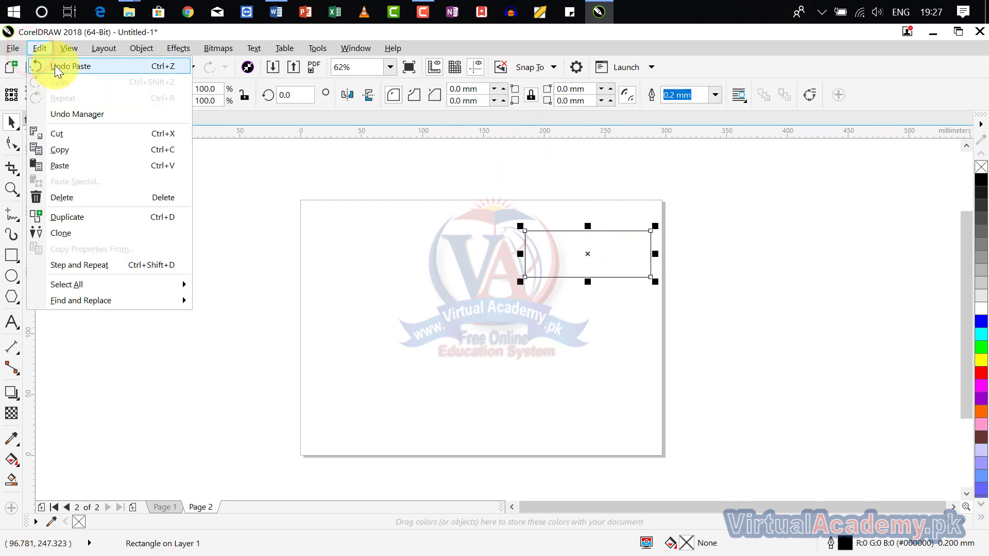
click(56, 66)
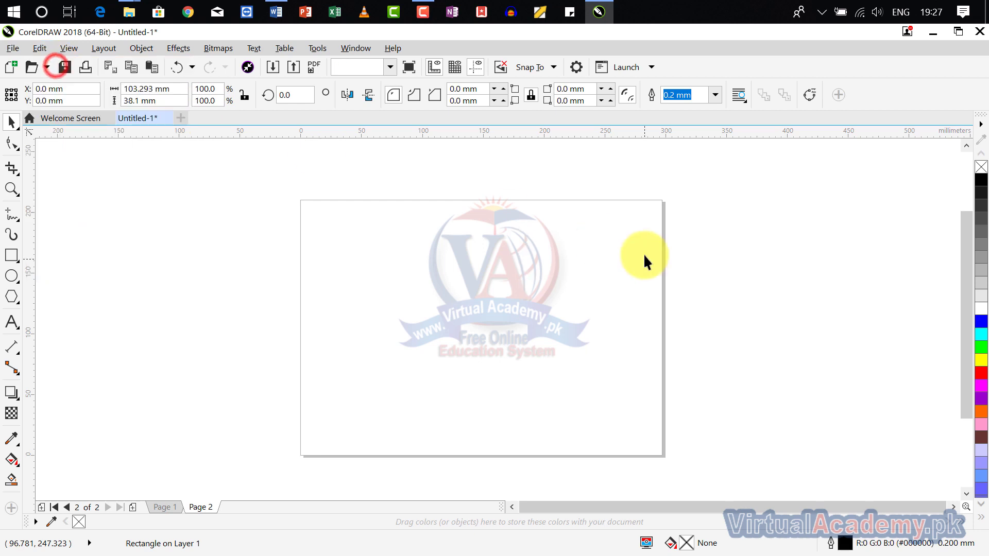
click(43, 50)
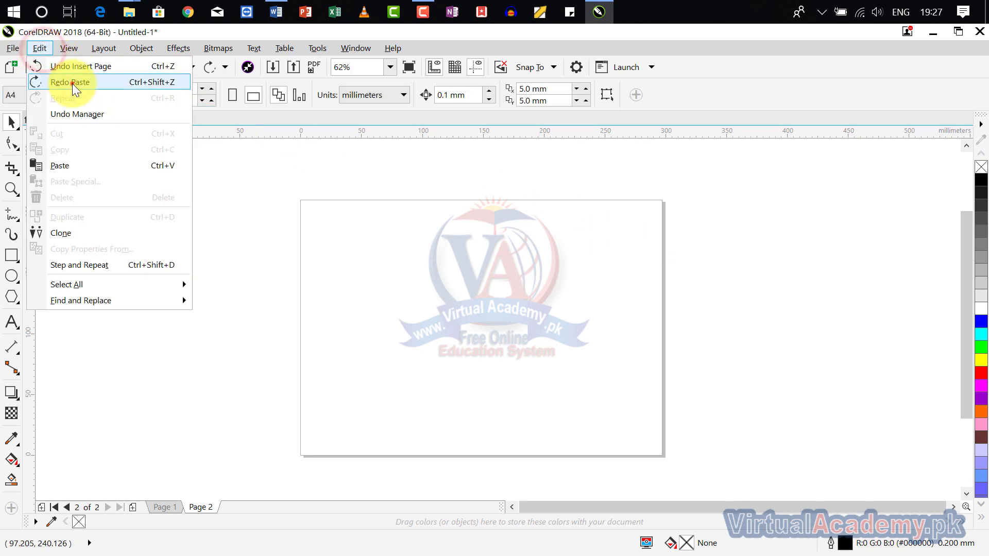
click(72, 84)
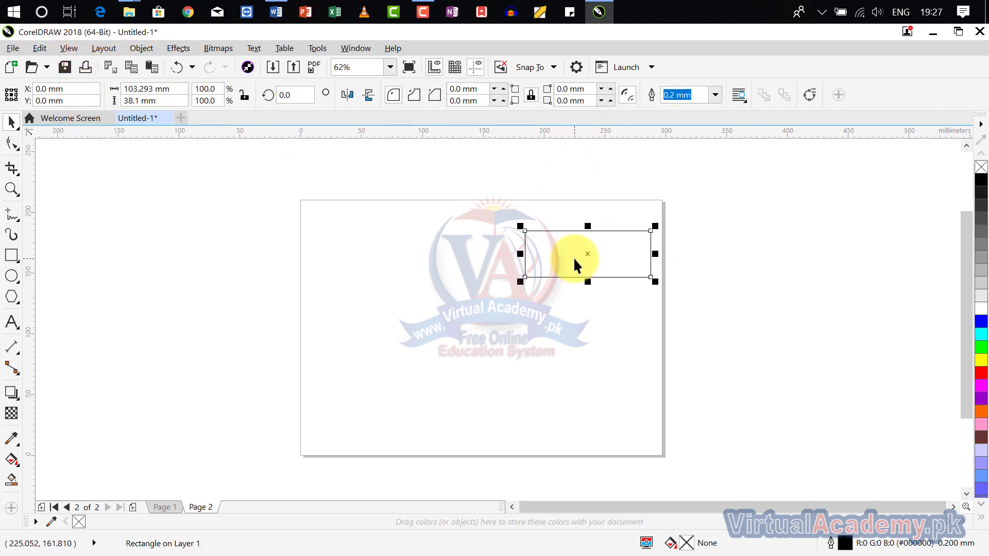
click(44, 51)
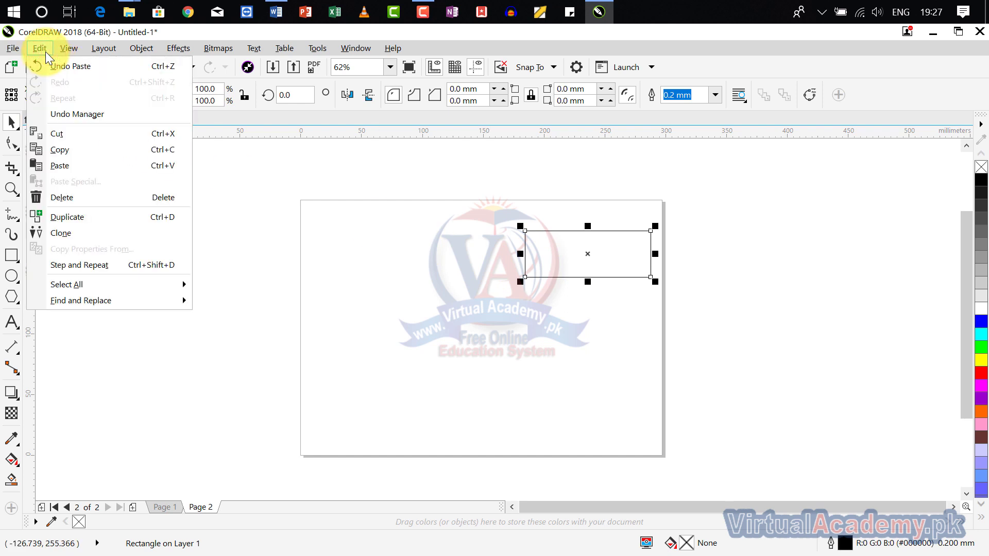
click(64, 53)
click(36, 50)
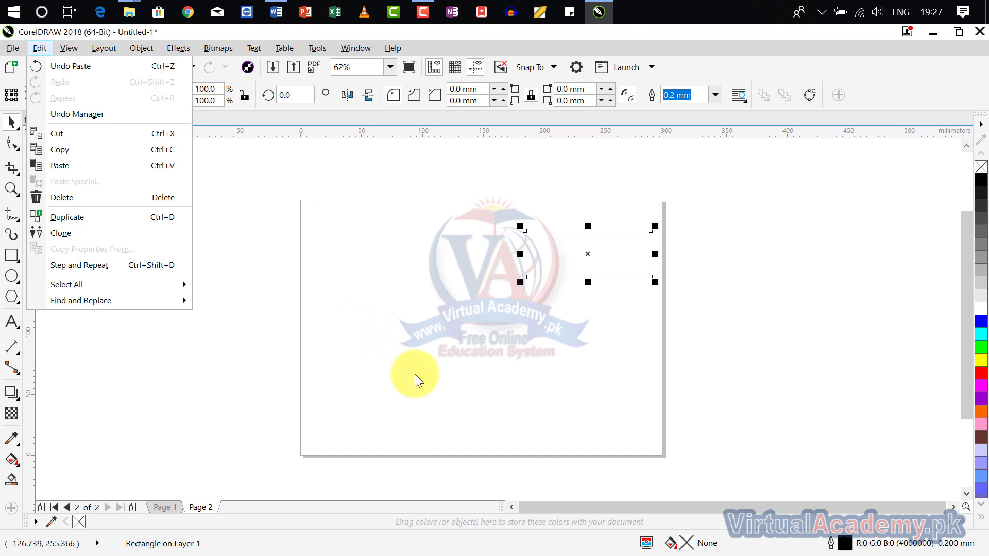
click(447, 358)
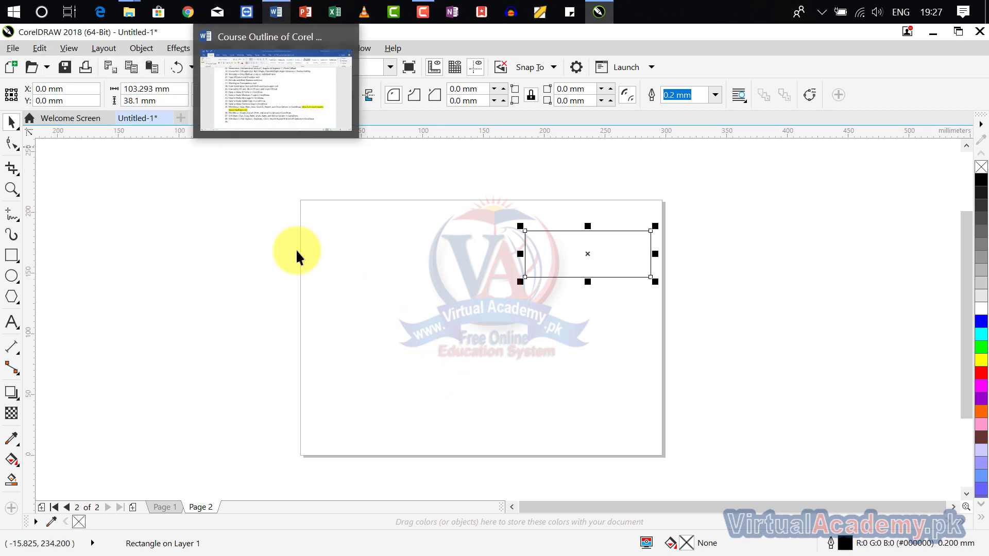
- Open a new Word window, maximize it and create a blank document
key(super)
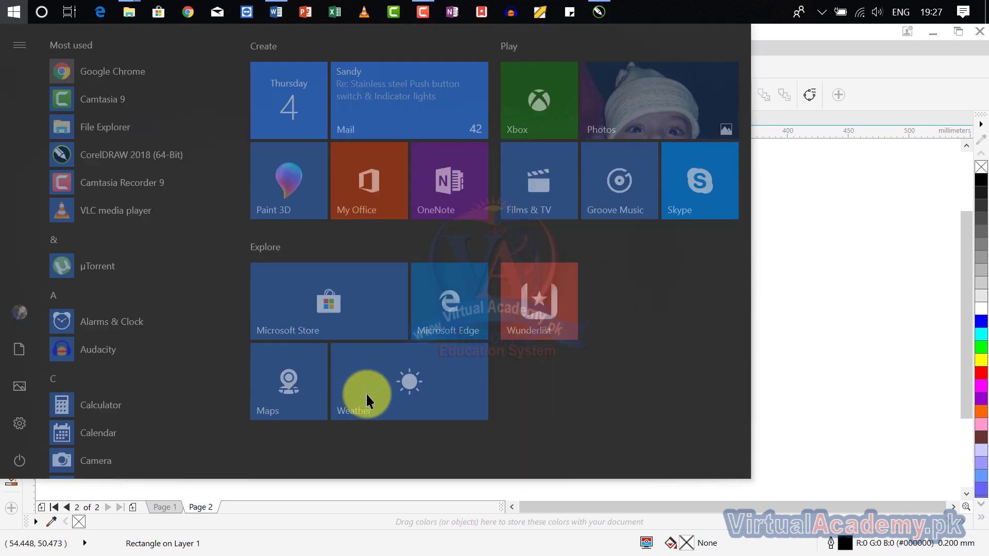
text(win)
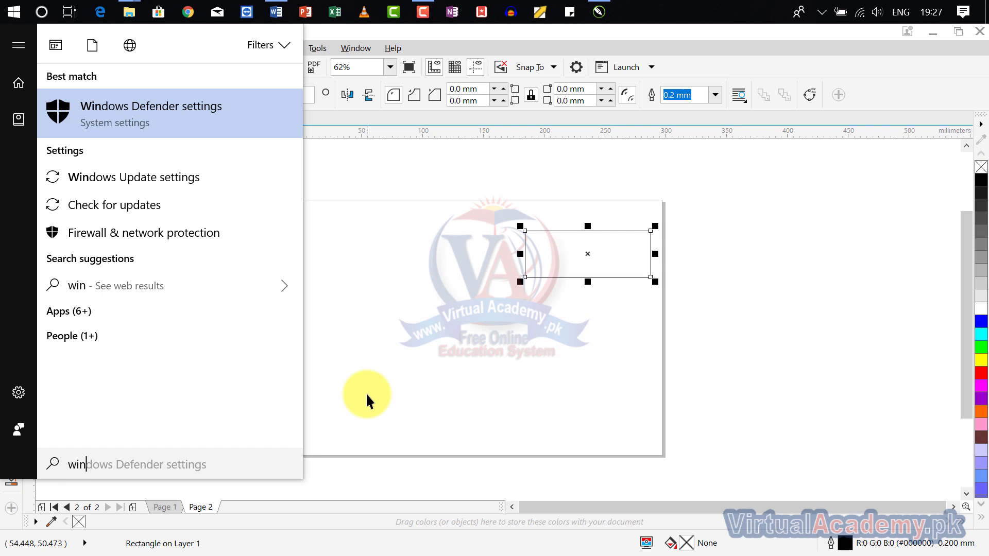
text(wo)
key(Escape)
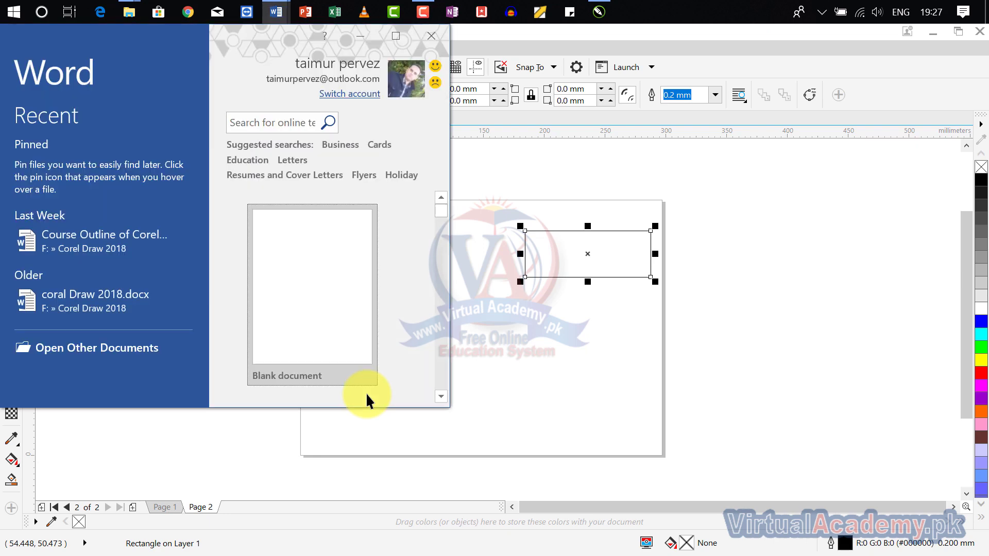
click(399, 37)
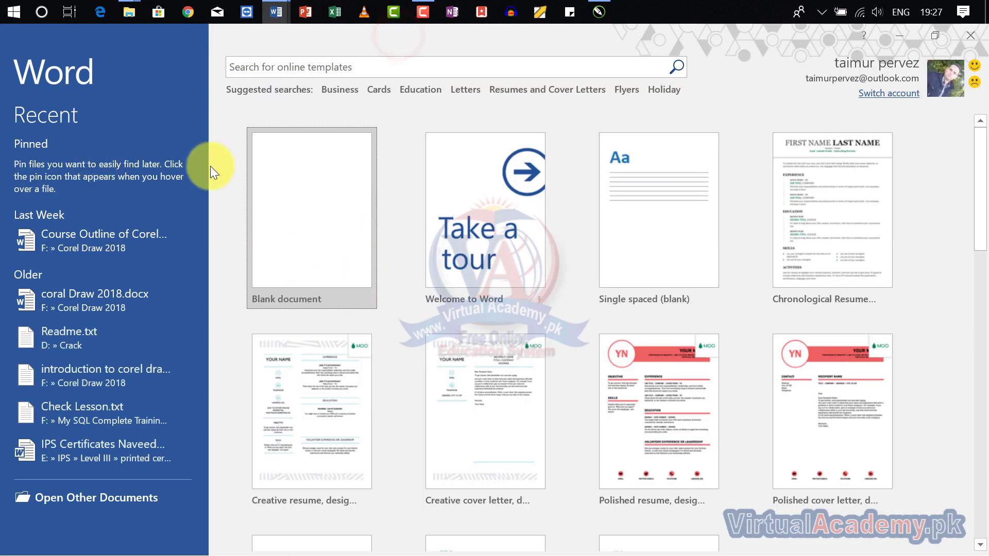
click(282, 183)
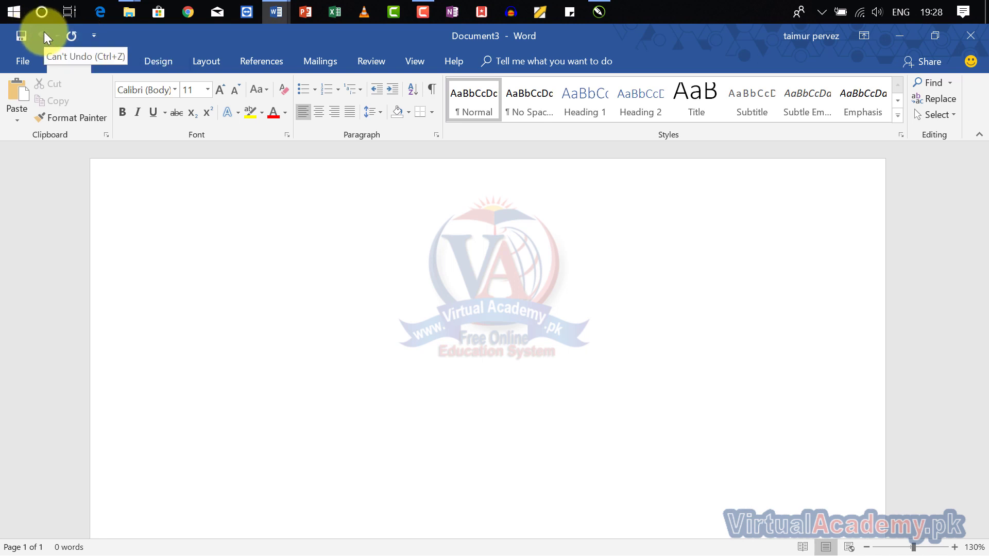
- Switch back to CorelDRAW and move the rectangle on page 2 to the page's upper-left area
click(893, 35)
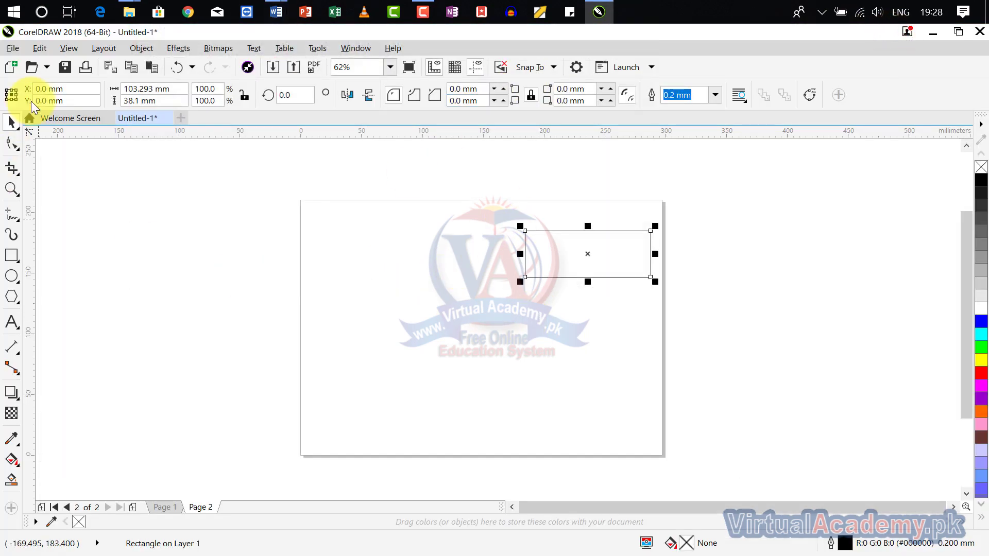
click(42, 50)
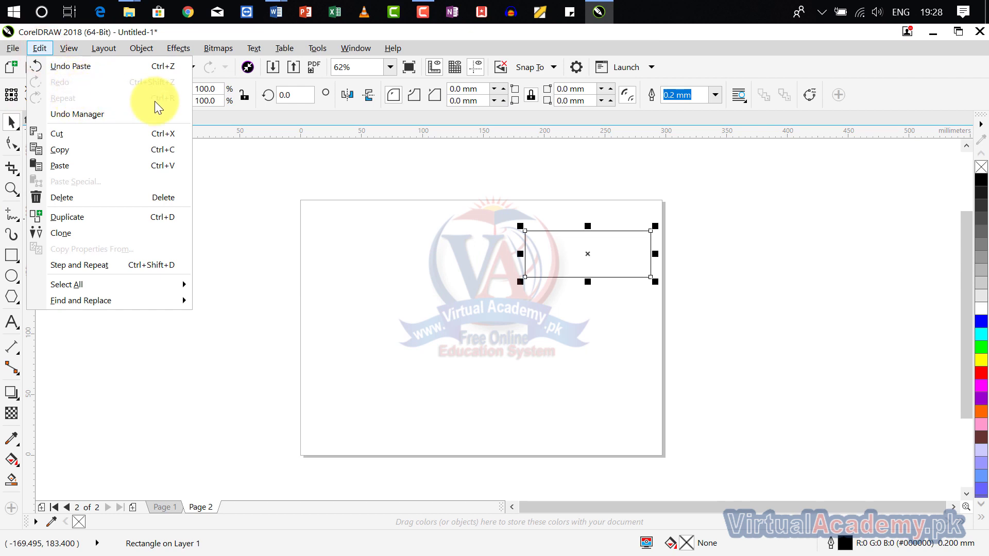
click(601, 347)
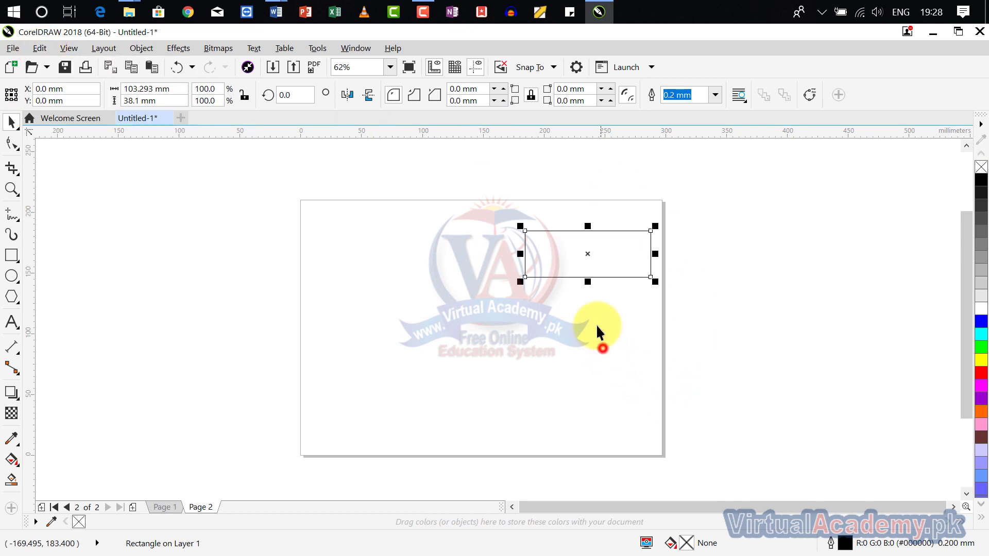
click(589, 268)
click(575, 338)
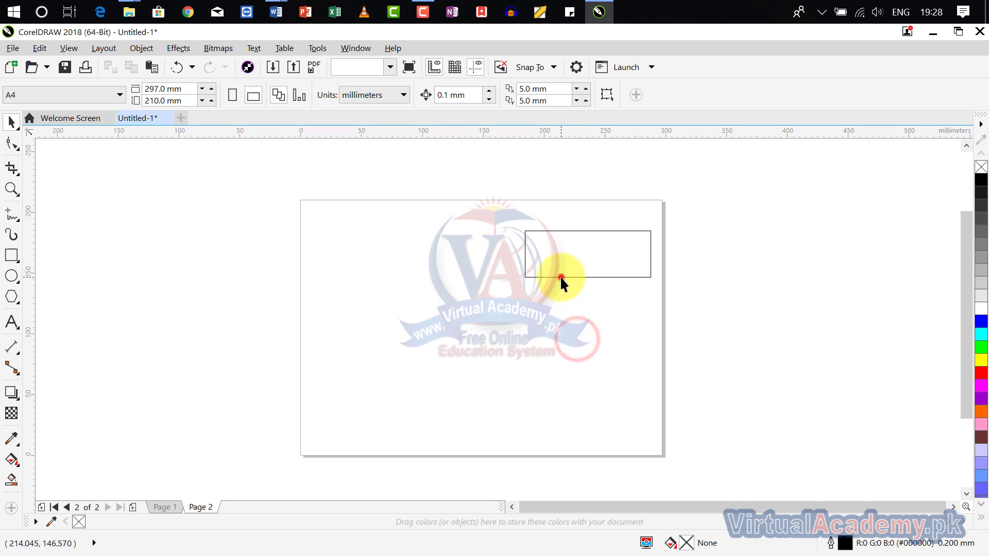
click(578, 268)
drag(585, 252, 388, 237)
scroll(354, 245, up, 2)
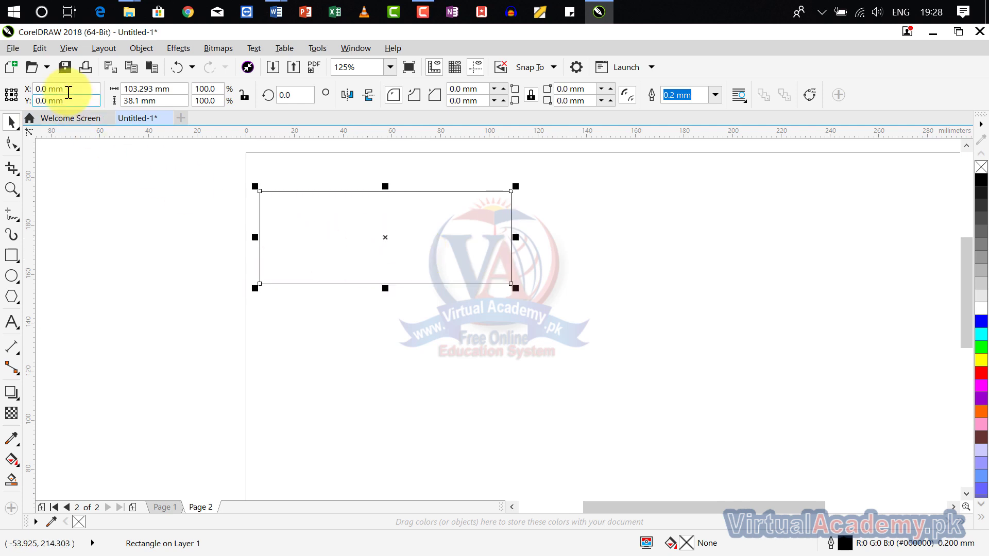
- Copy and paste the rectangle, and move the pasted copy horizontally to just right of the original
click(40, 51)
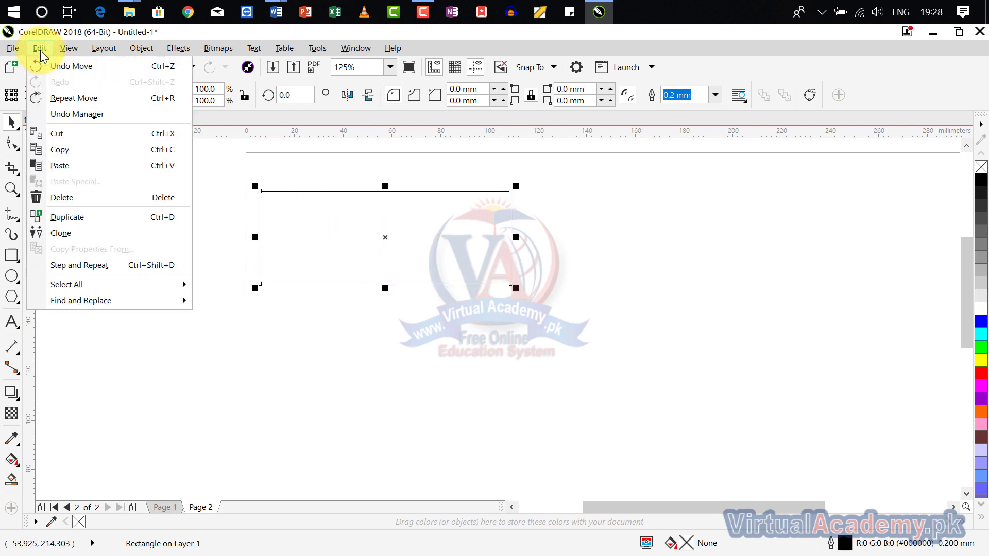
click(93, 114)
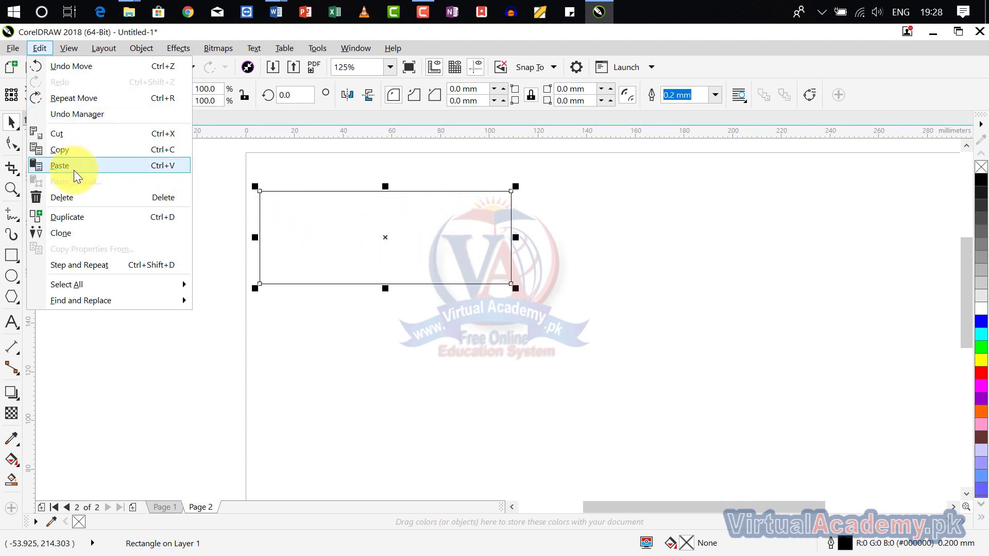
click(72, 149)
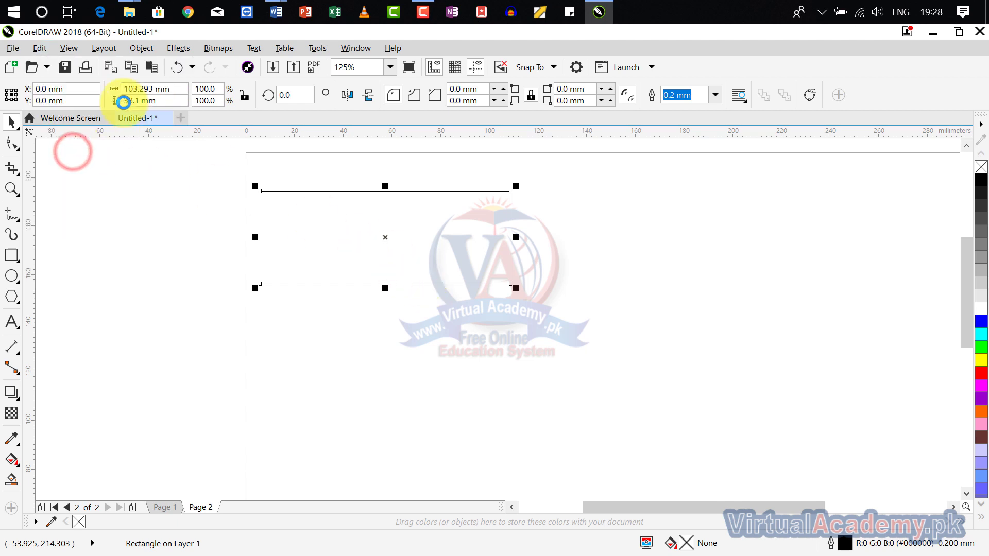
click(40, 49)
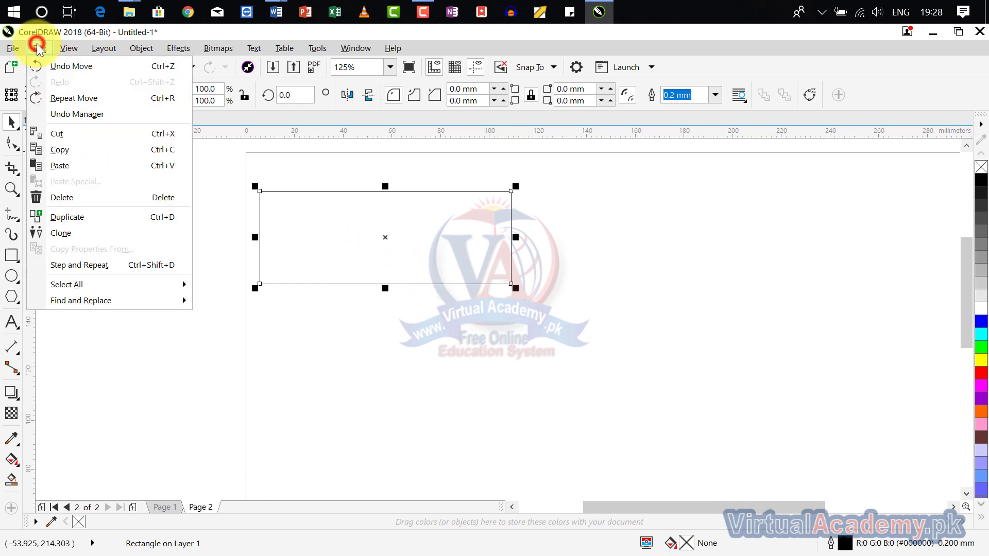
click(86, 165)
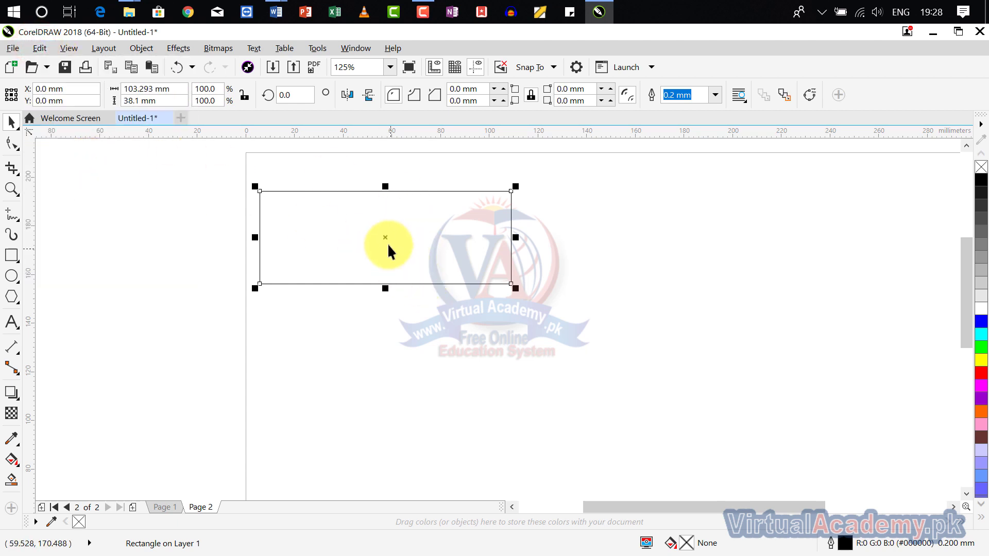
drag(387, 237, 660, 246)
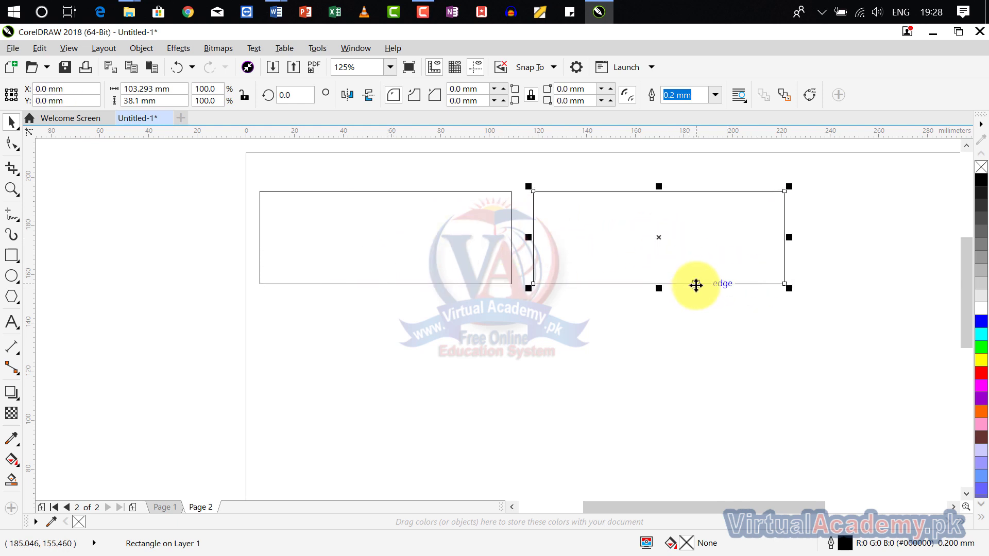
drag(695, 285, 531, 293)
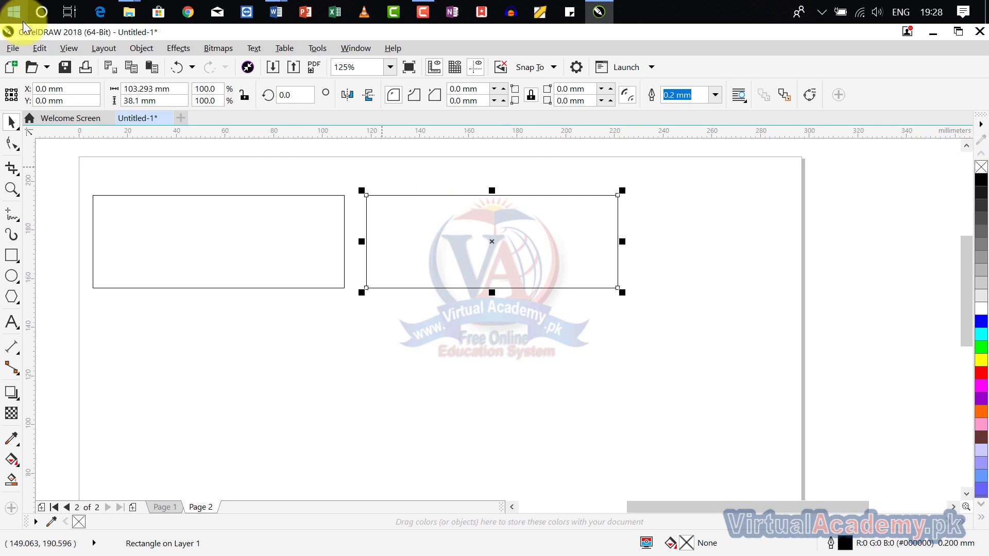
- Repeat the last move on the pasted rectangle two times
click(40, 49)
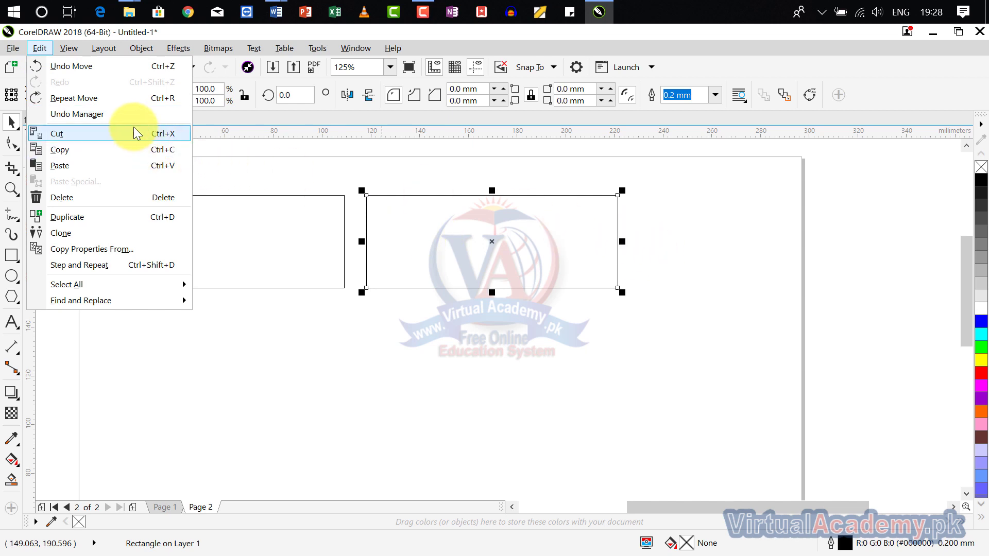
click(119, 98)
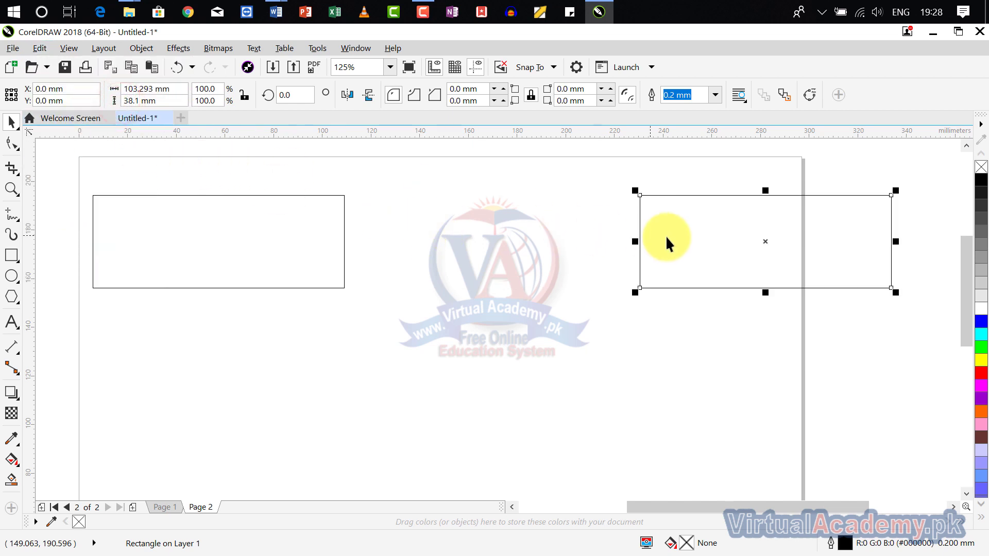
click(48, 49)
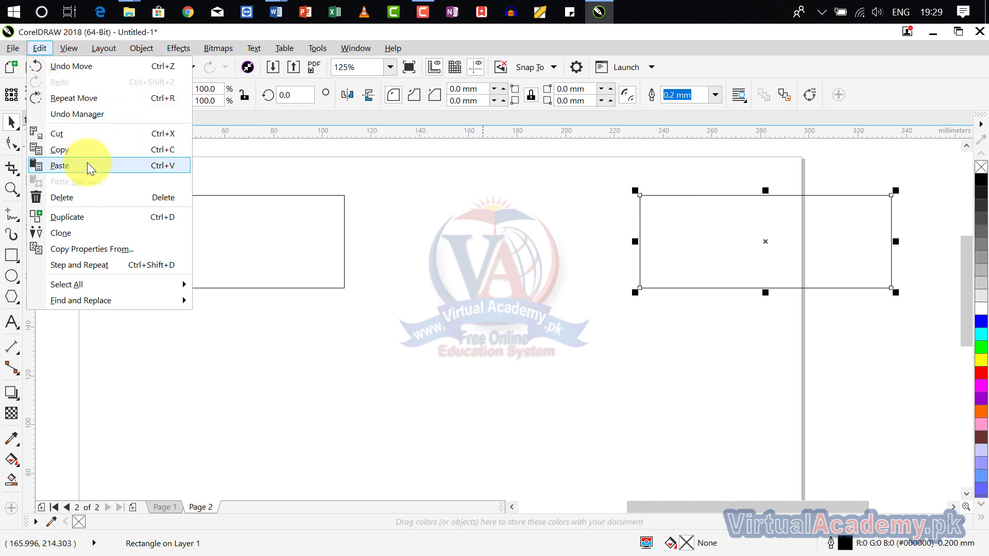
click(80, 104)
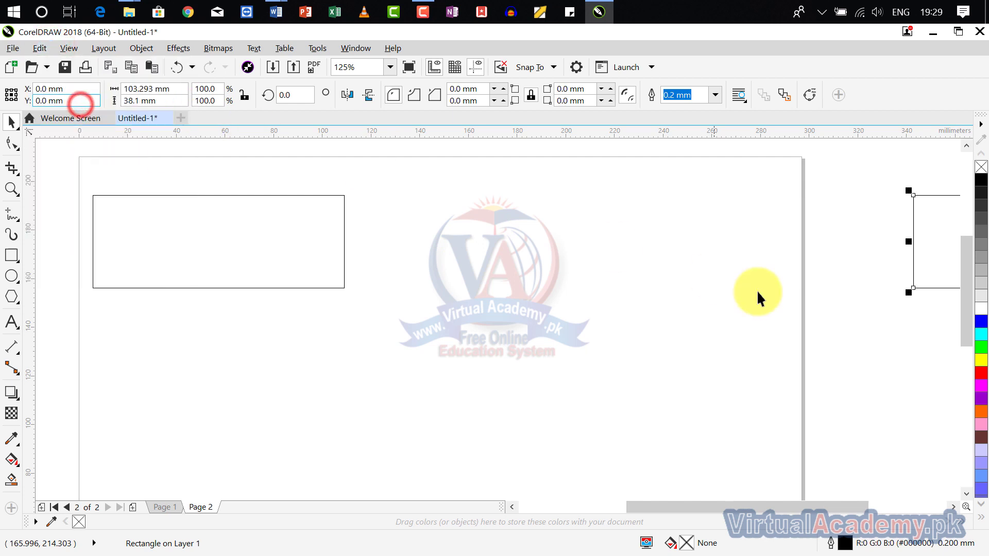
- Move the pasted rectangle from outside page 2 back to just beside the original rectangle's right edge
drag(926, 241, 512, 243)
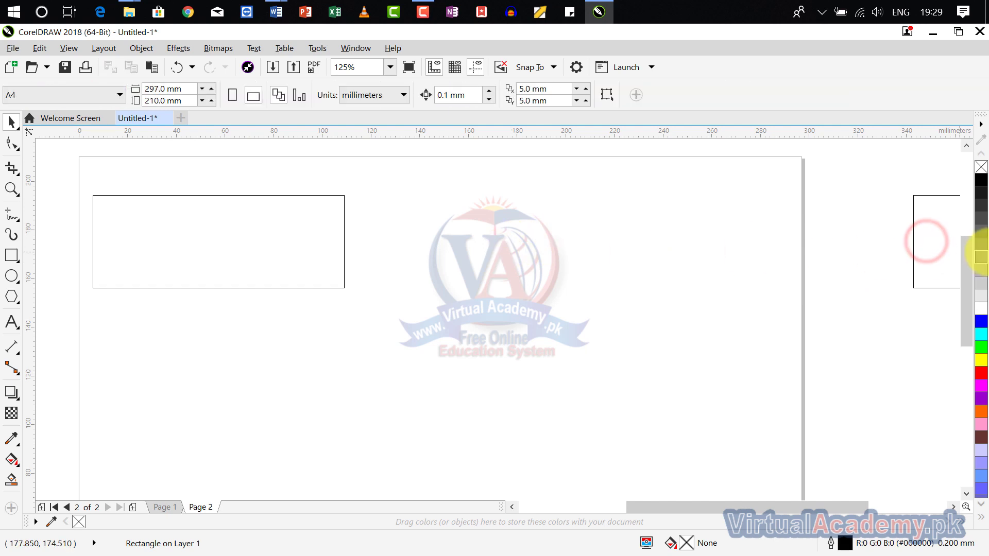
click(942, 196)
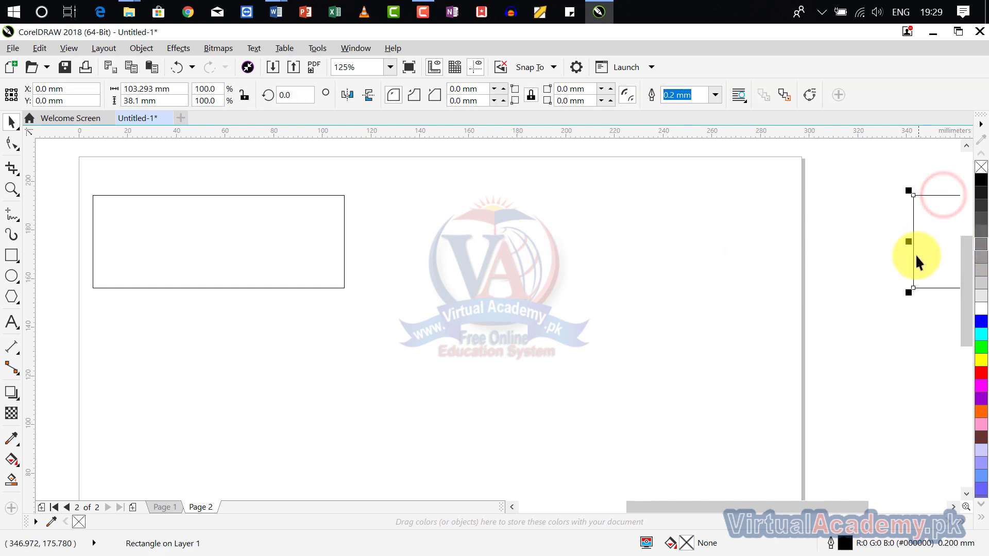
drag(911, 270, 353, 276)
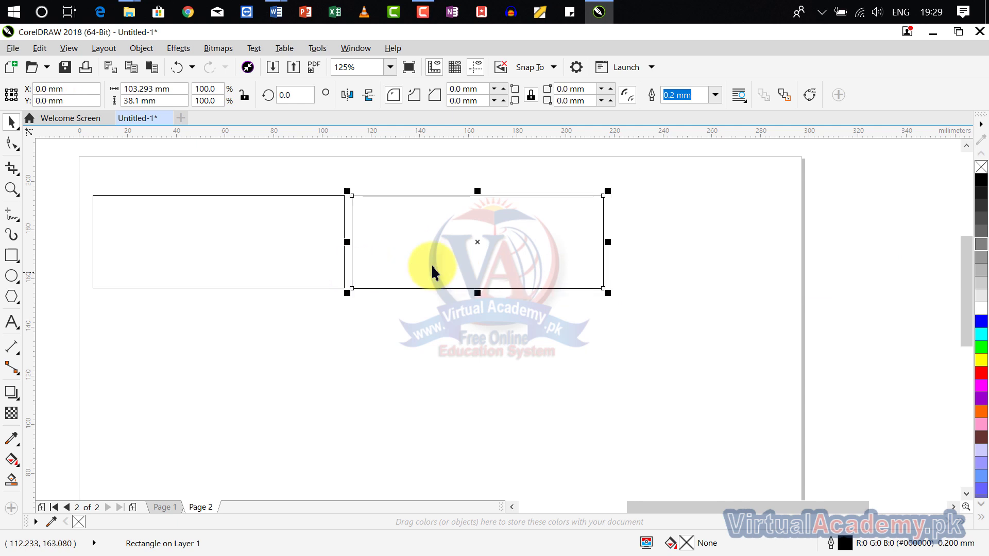
- Duplicate the right-hand rectangle and repeat the duplication two more times
click(31, 49)
click(60, 218)
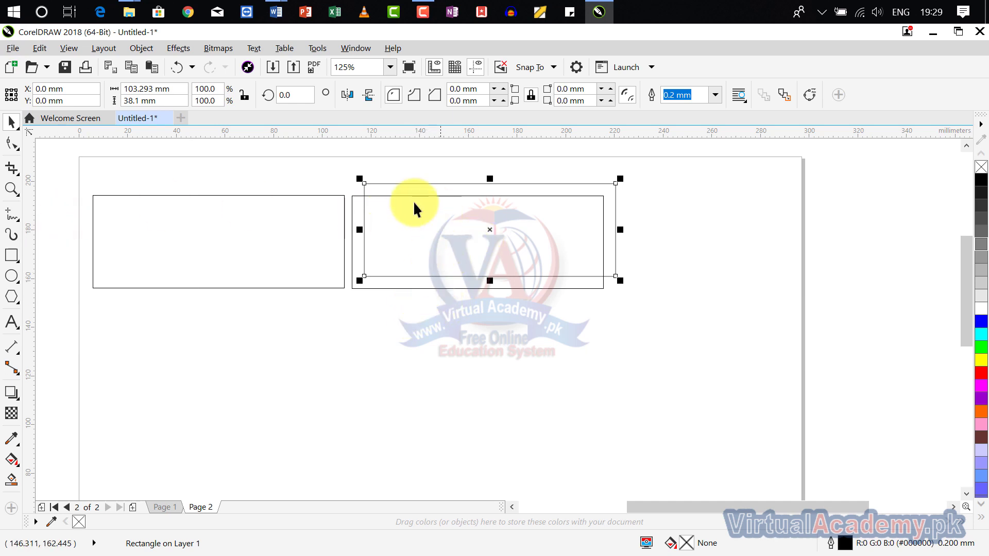
click(39, 49)
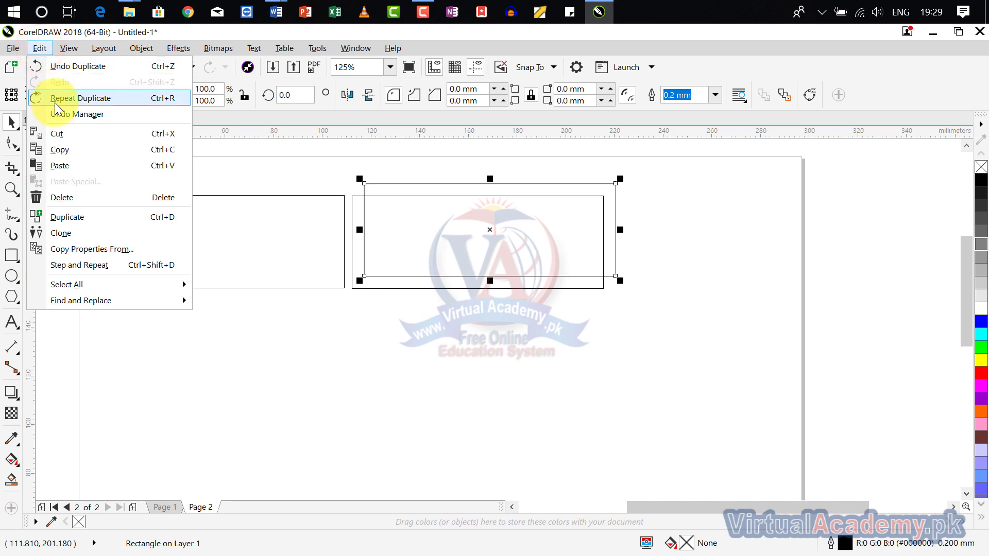
click(92, 98)
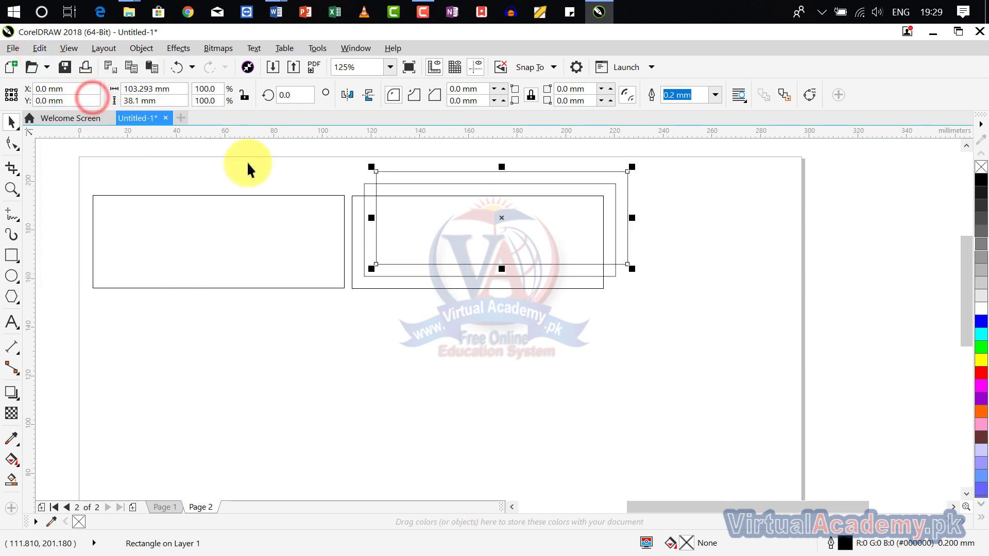
scroll(382, 273, up, 2)
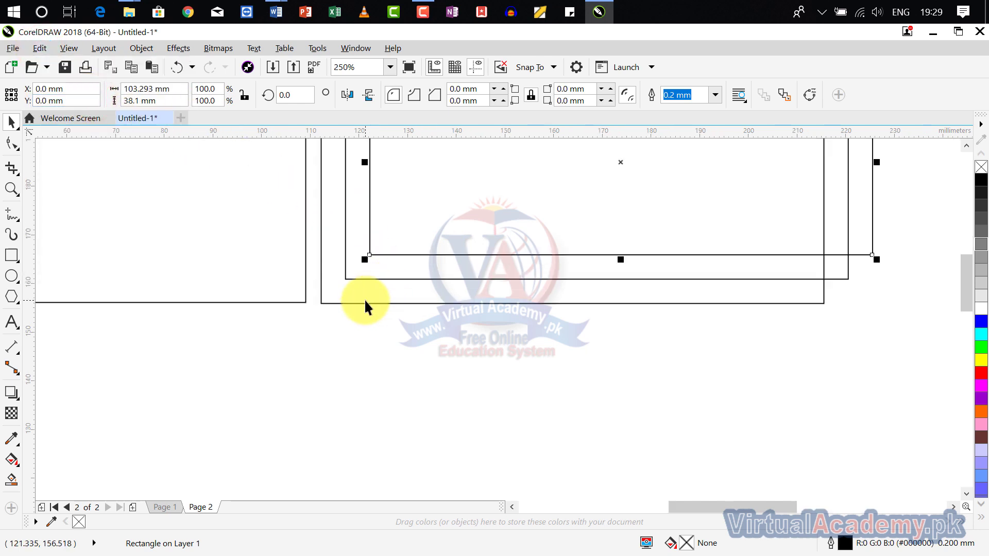
click(40, 48)
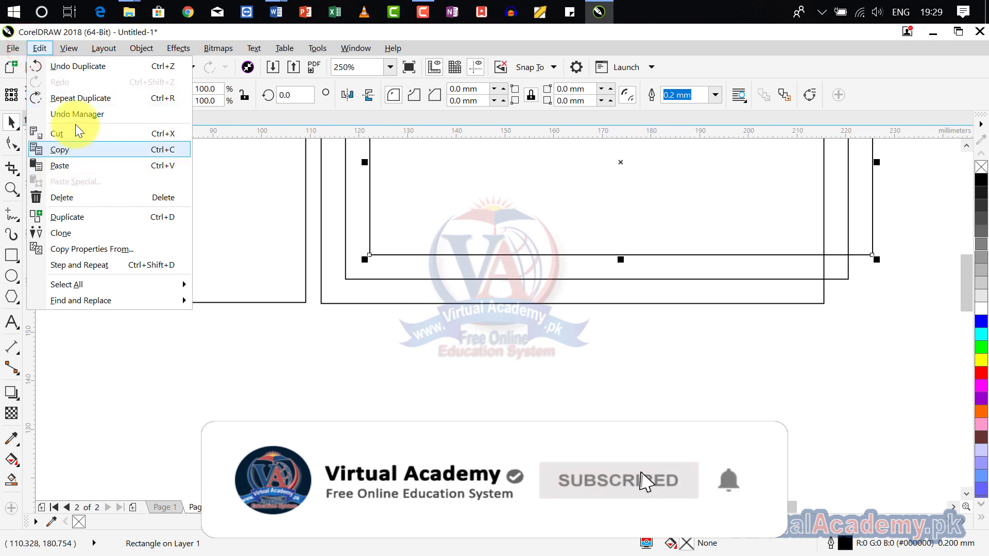
click(80, 101)
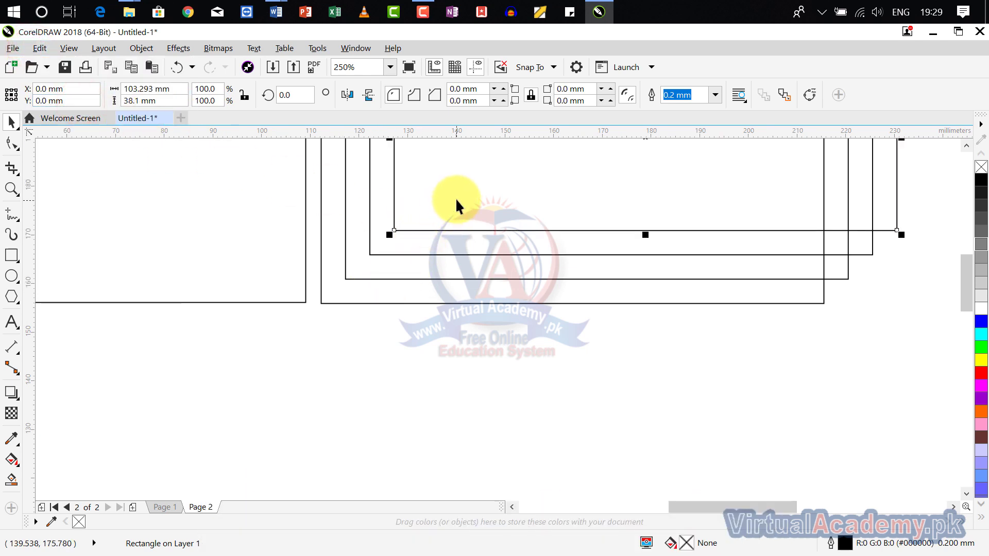
- Undo all three duplications of the right-hand rectangle and deselect it
scroll(456, 198, down, 3)
click(545, 273)
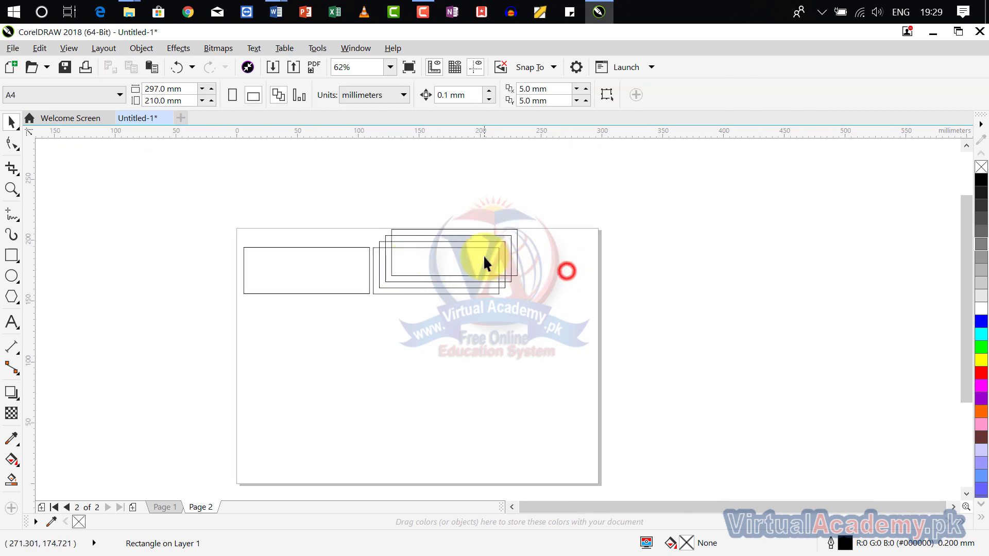
scroll(447, 250, up, 2)
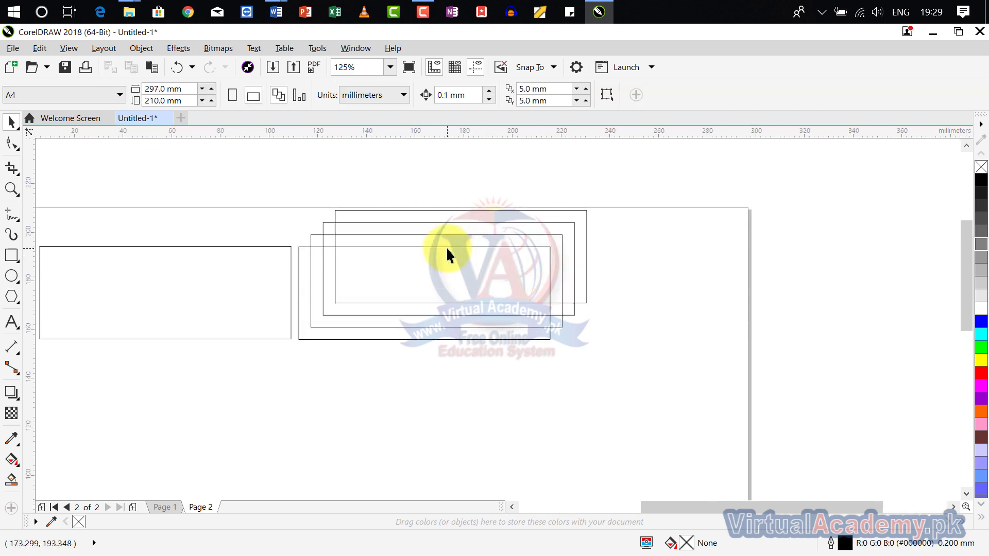
key(ctrl+z)
key(ctrl+z)
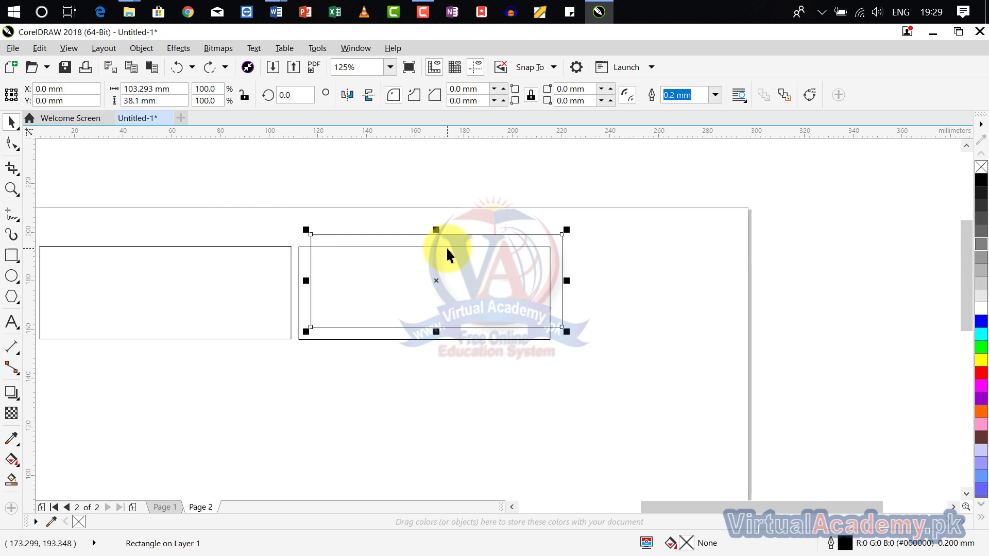
key(ctrl+z)
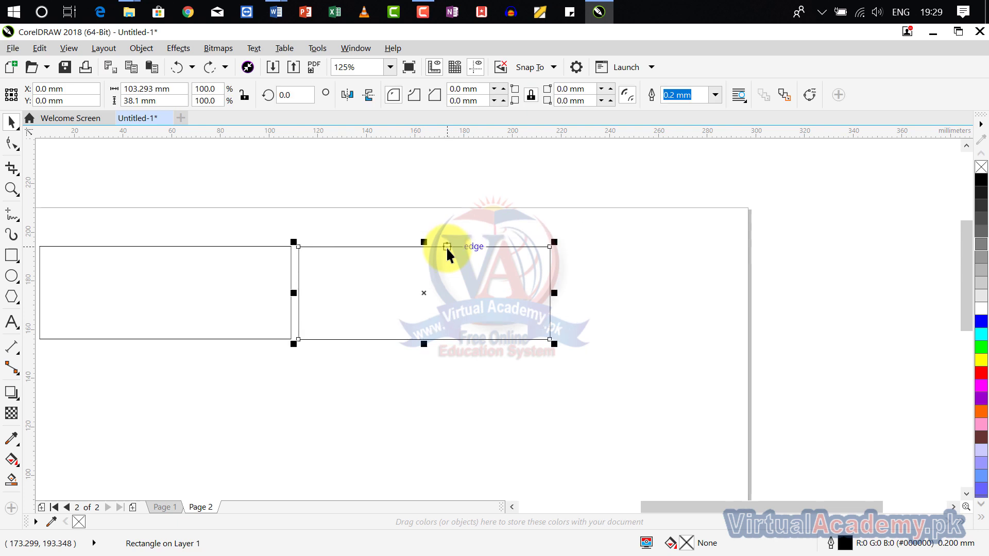
click(623, 244)
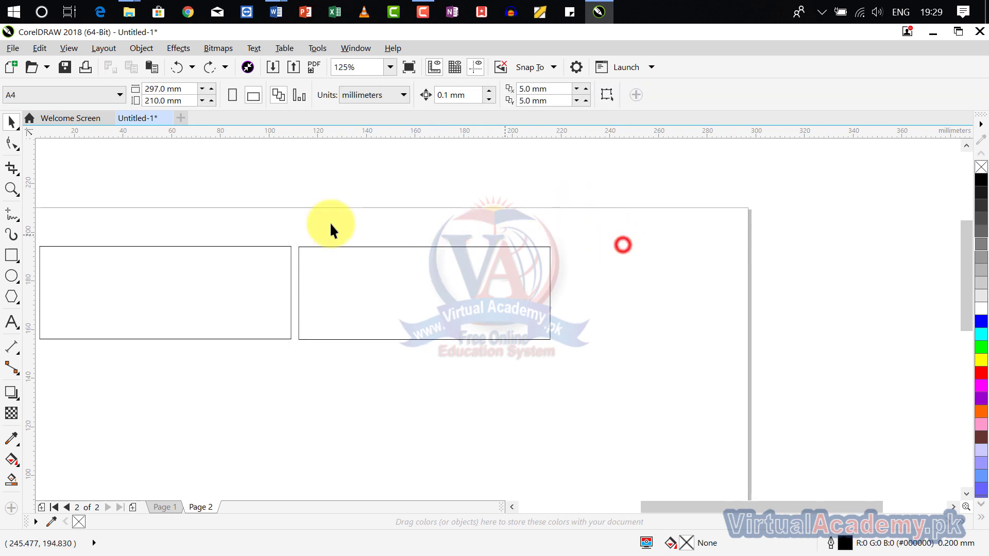
- Open the Undo Manager and use its history to switch between the Delete before Insert Page and a later Move, finishing on that Delete
click(40, 48)
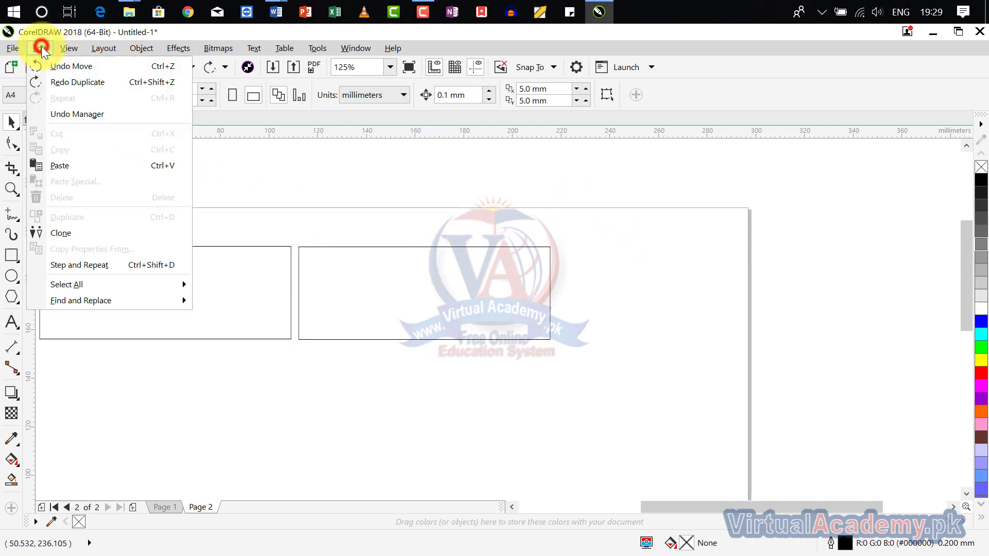
click(85, 114)
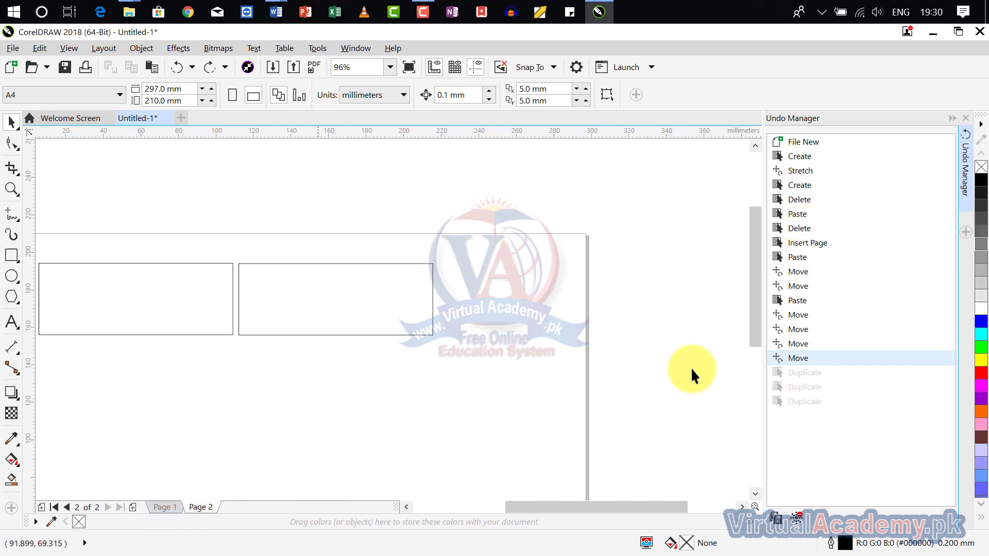
click(890, 228)
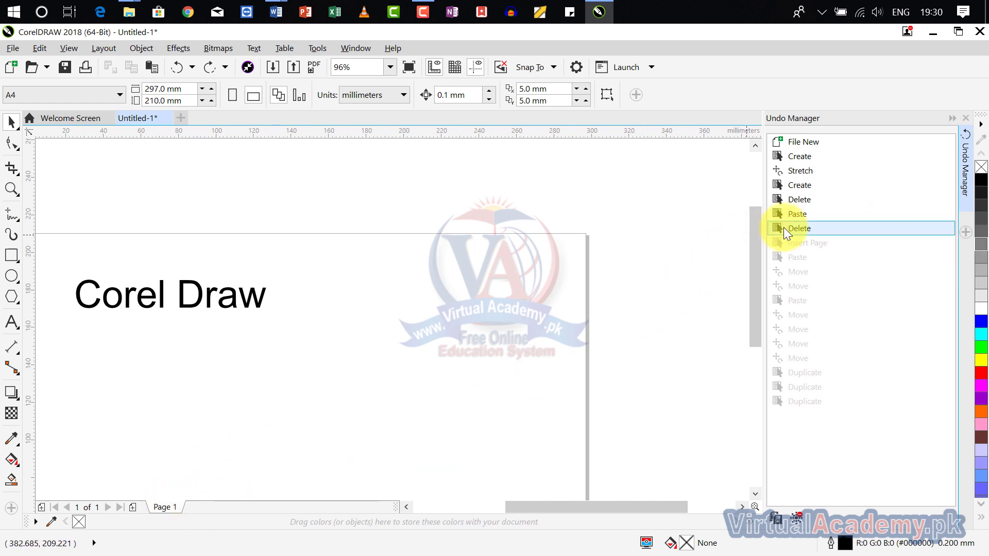
click(798, 336)
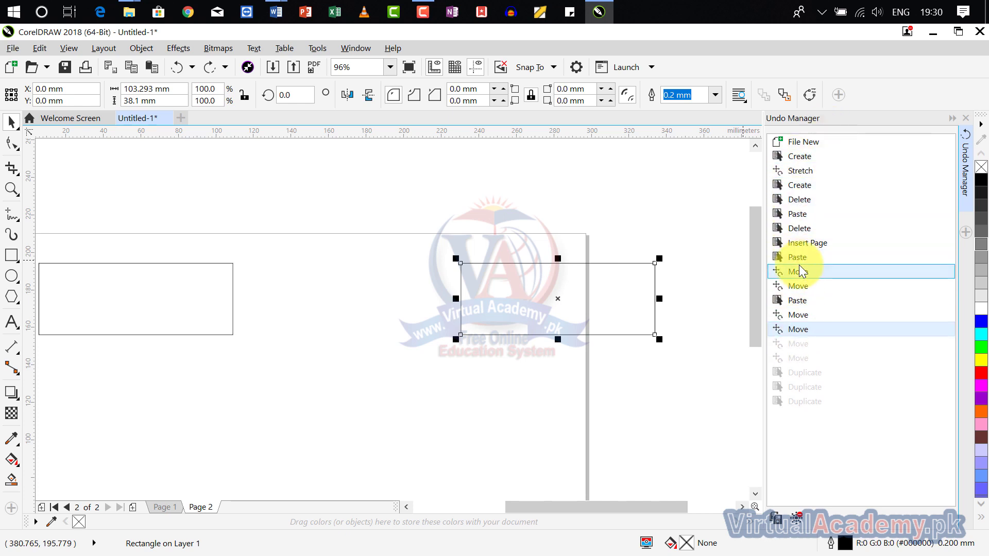
click(803, 227)
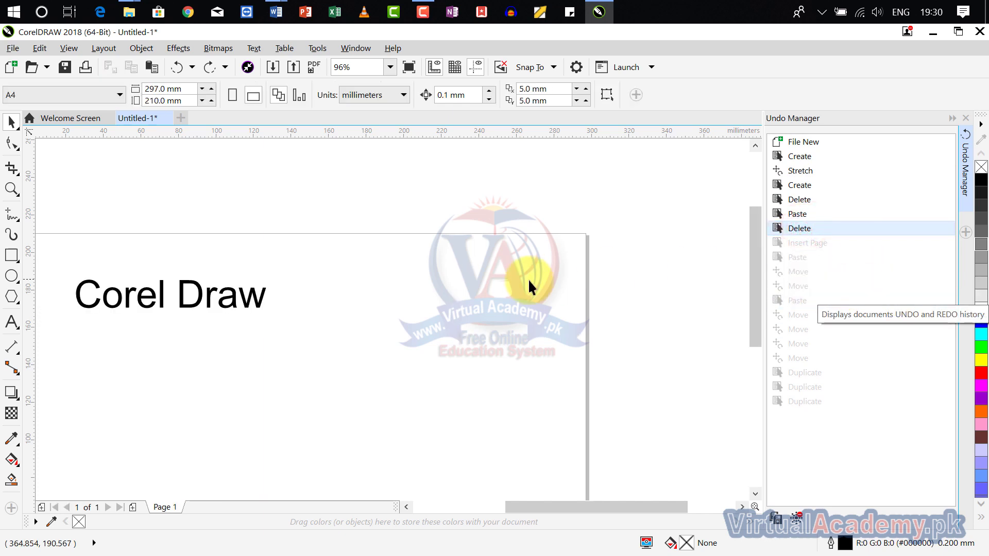
- Close the Undo Manager docker
scroll(532, 274, down, 3)
scroll(484, 271, up, 1)
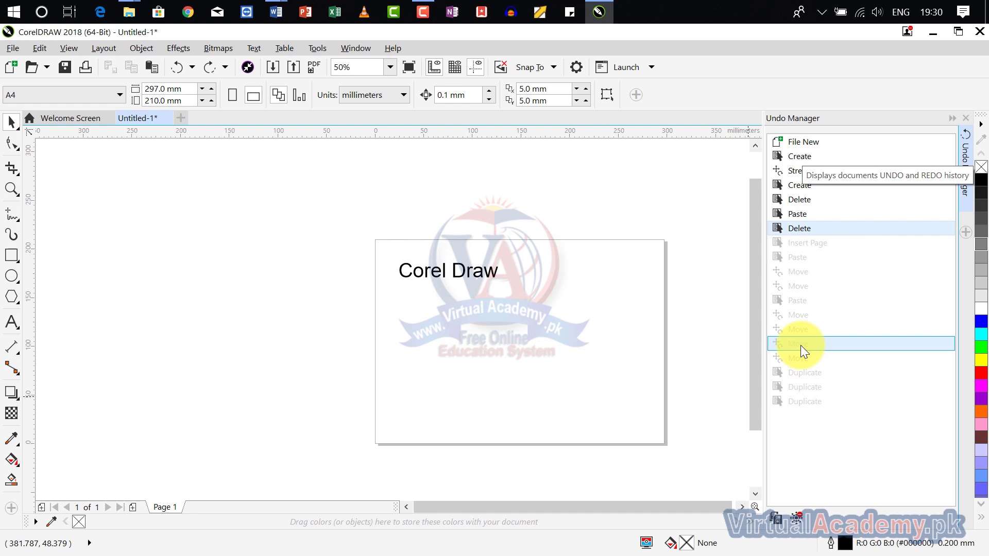
click(966, 119)
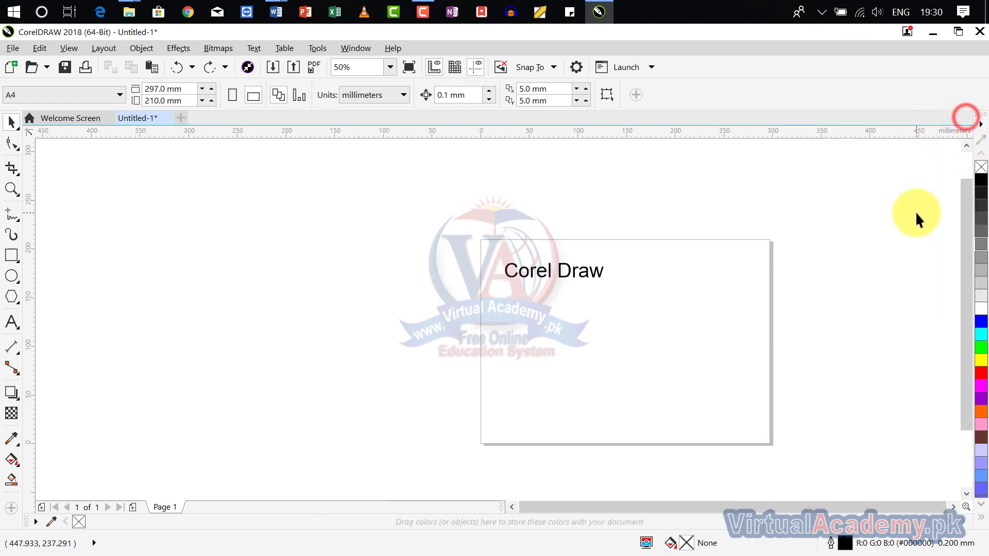
- Reopen the Undo Manager and close it again
click(40, 49)
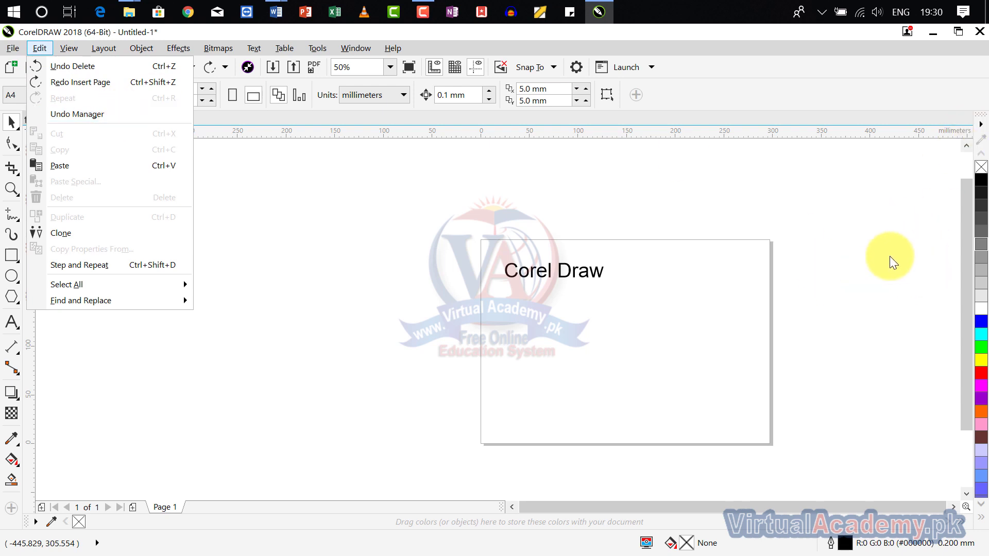
click(77, 114)
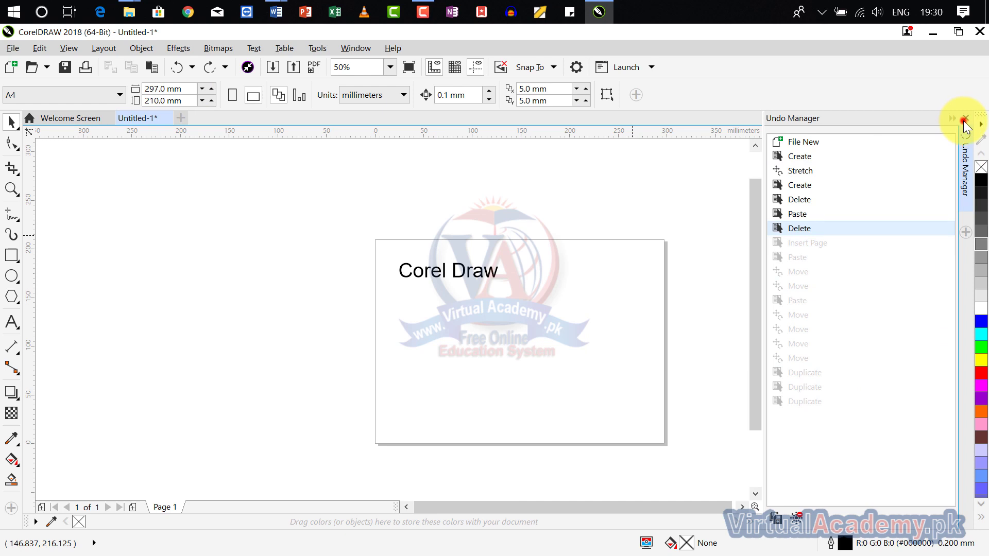
click(964, 120)
click(39, 48)
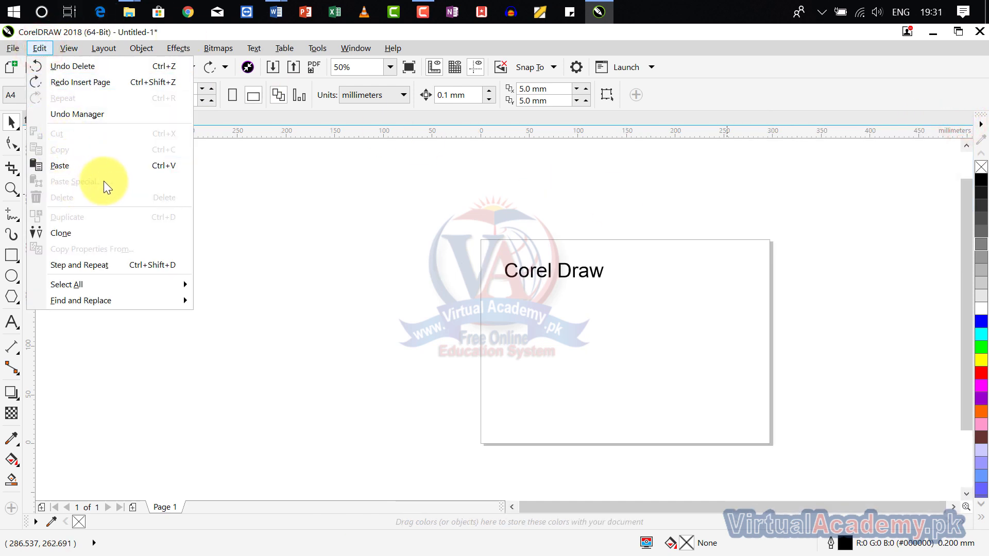
click(575, 280)
click(573, 274)
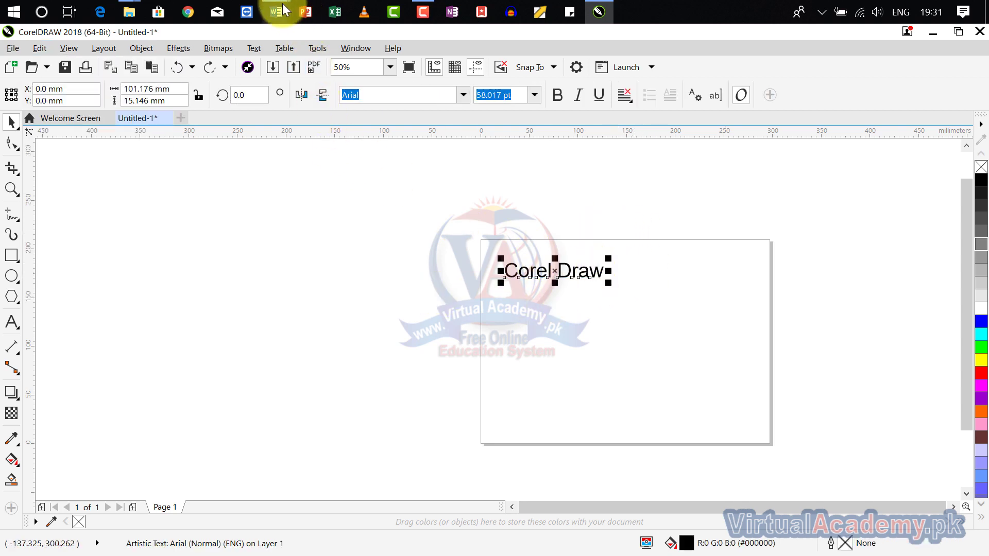
mouse_move(284, 9)
click(339, 116)
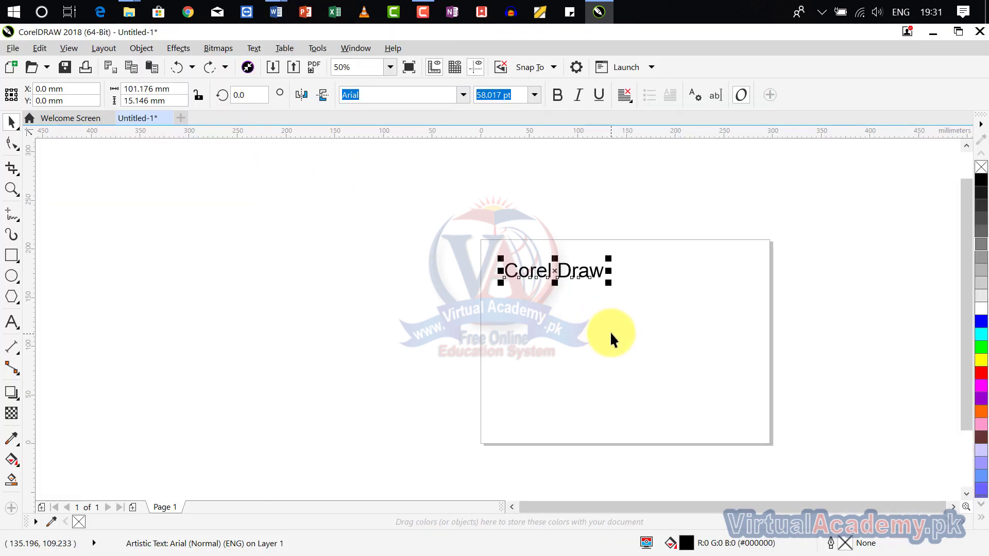
click(611, 332)
- Copy the "Corel Draw" text, deselect it and check whether the Paste Special command is available
click(558, 276)
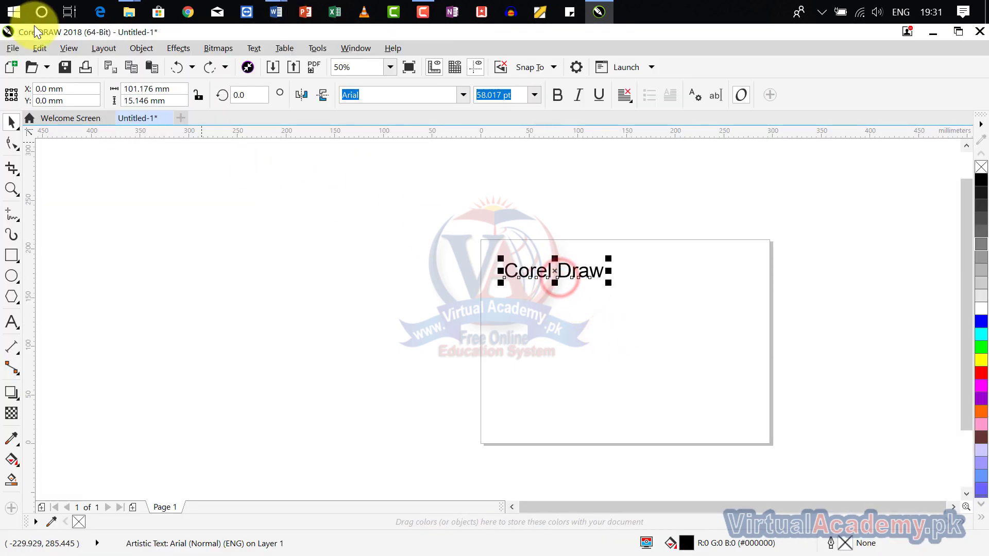
click(39, 48)
click(62, 148)
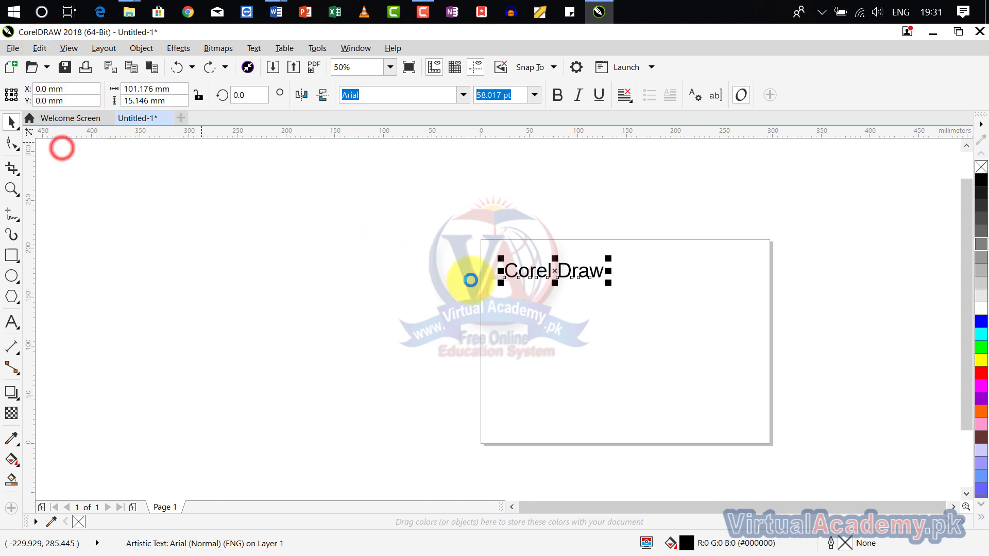
click(520, 307)
click(37, 52)
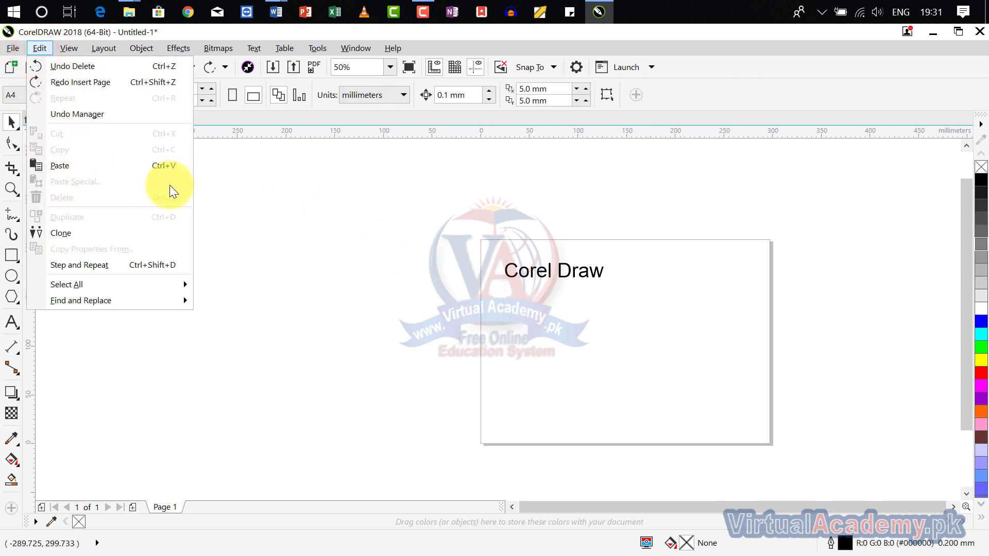
click(533, 339)
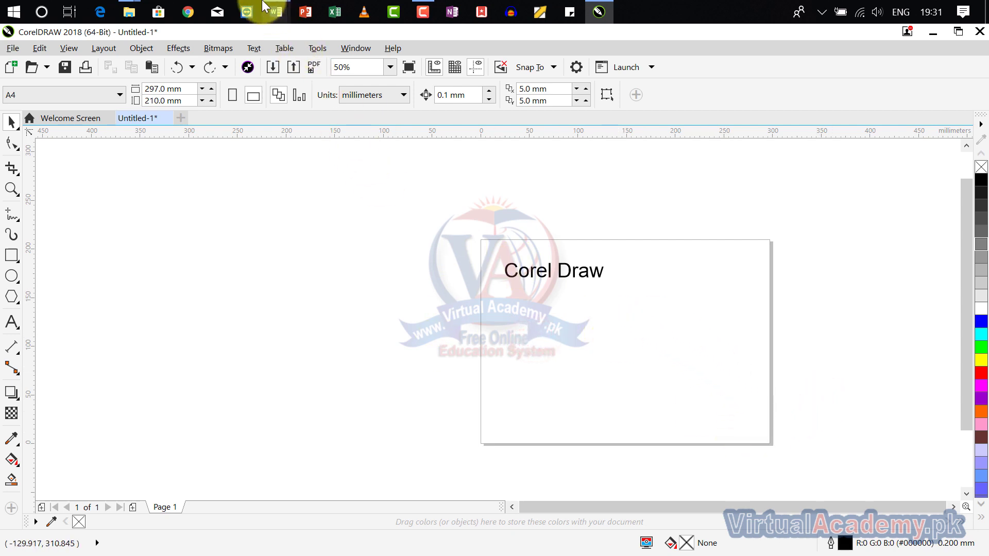
- Switch to Word and generate sample paragraphs in the blank document with =rand(5,5)
mouse_move(276, 12)
click(332, 106)
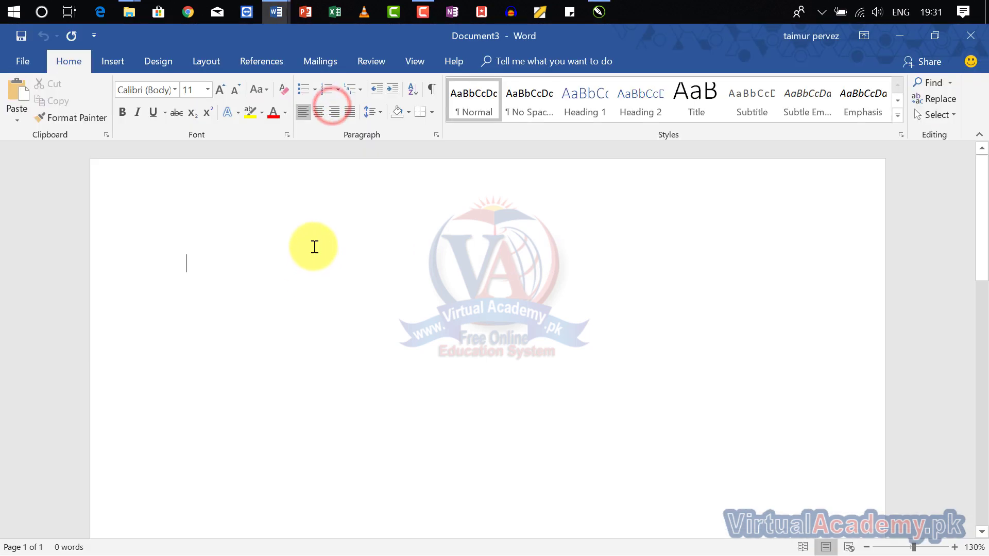
text(-)
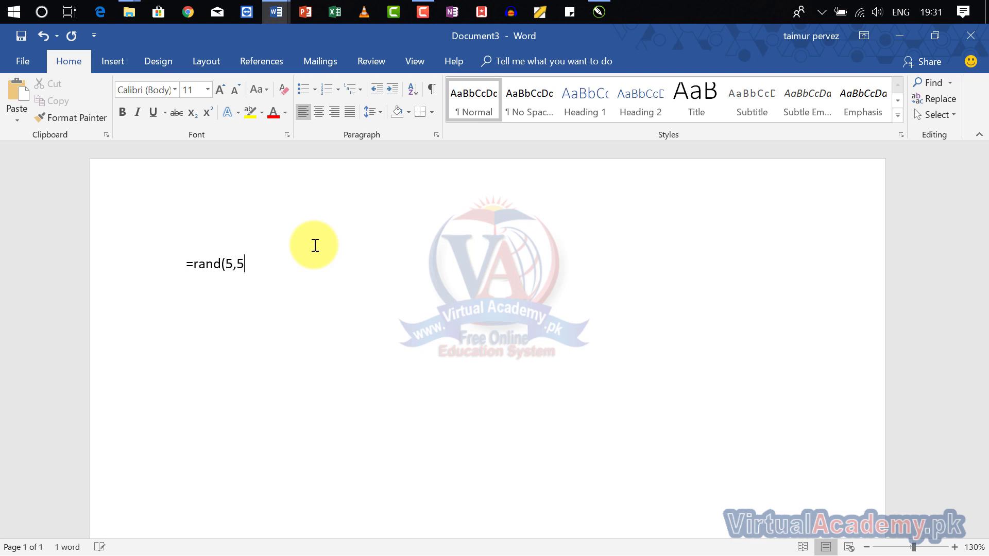
key(Return)
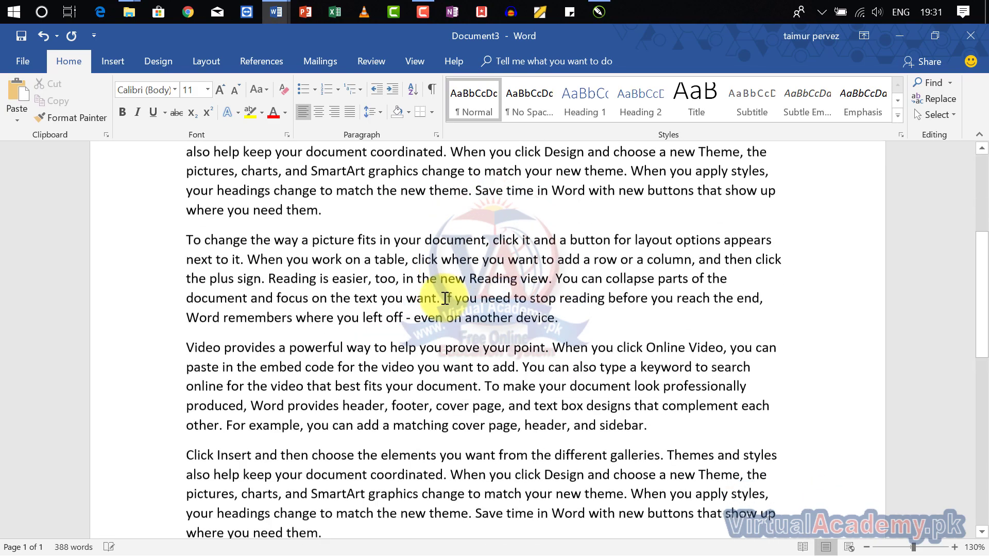
- Copy the first sample paragraph in Word and switch back to CorelDRAW
drag(338, 349, 297, 416)
drag(653, 342, 186, 260)
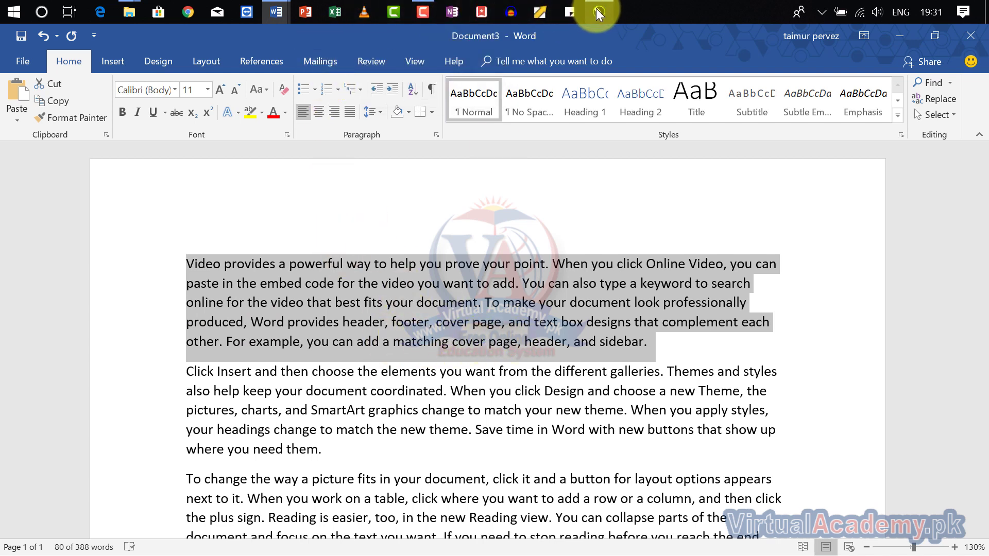
mouse_move(598, 13)
click(564, 88)
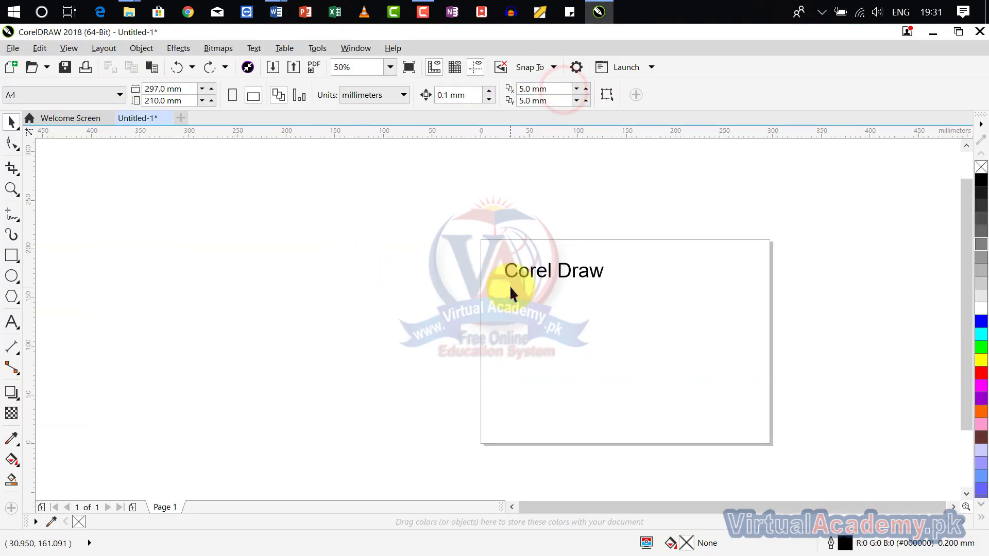
- Paste the copied paragraph with Paste Special as an unlinked Microsoft Word Document, after trying the Paste Link option
click(39, 48)
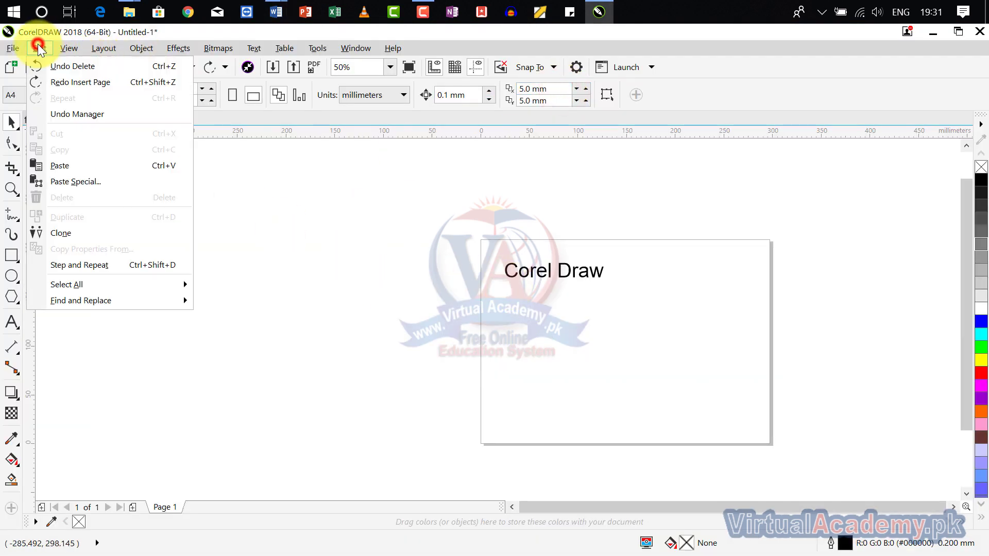
click(104, 184)
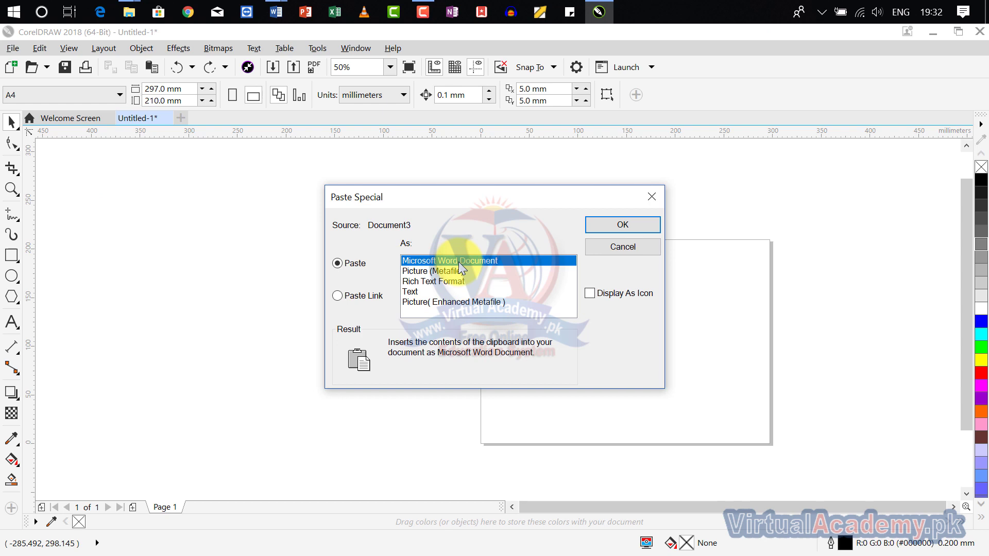
click(369, 298)
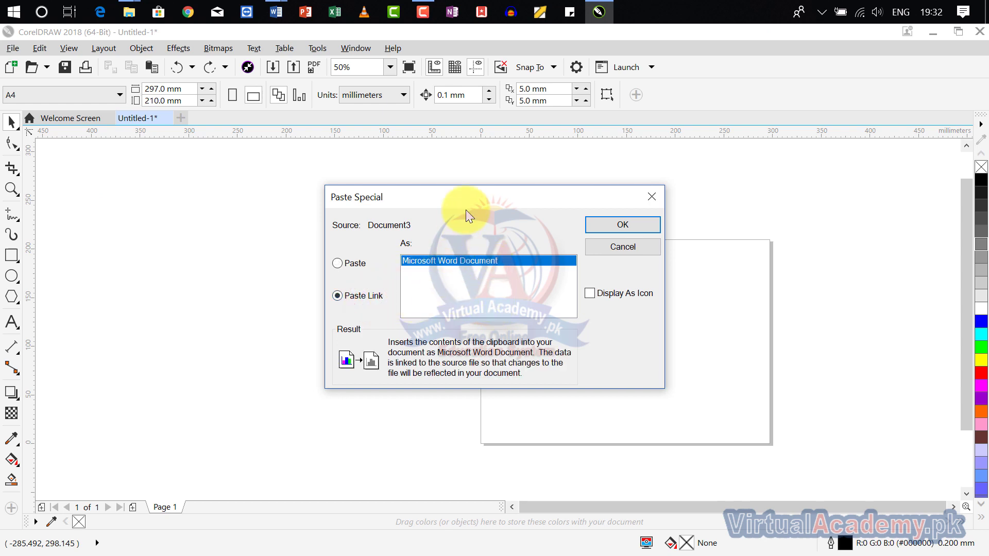
drag(466, 200, 145, 163)
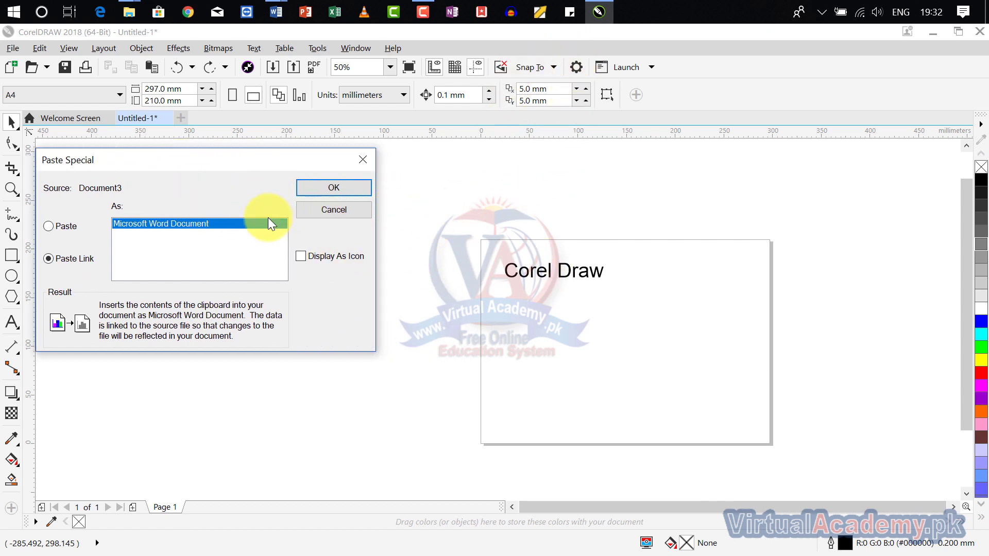
click(46, 226)
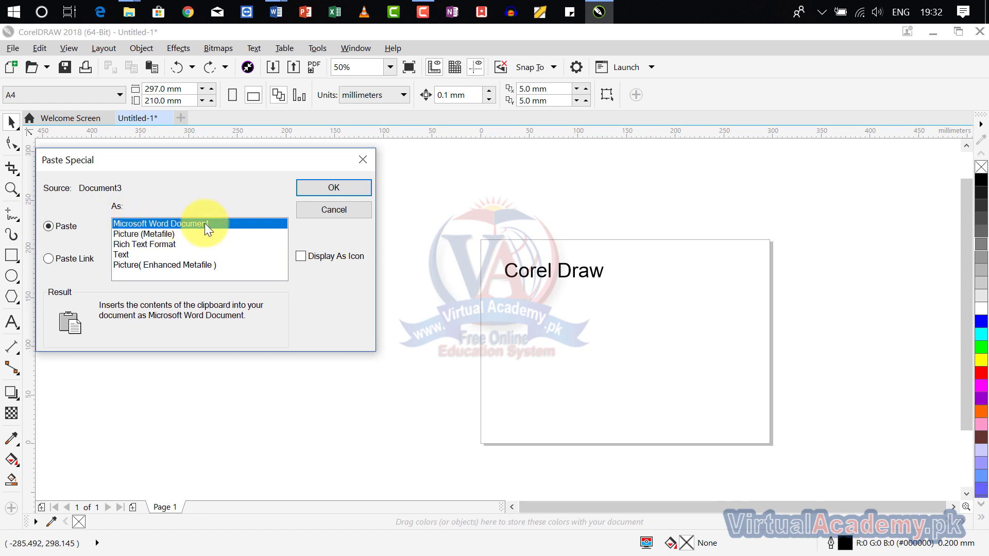
click(318, 197)
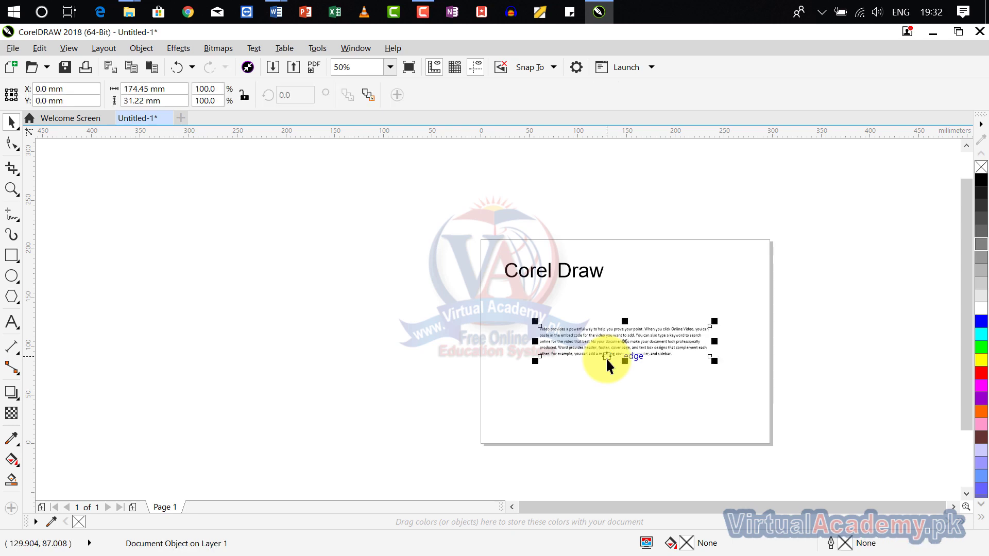
- Examine the pasted paragraph's text quality at different magnifications
scroll(648, 362, up, 5)
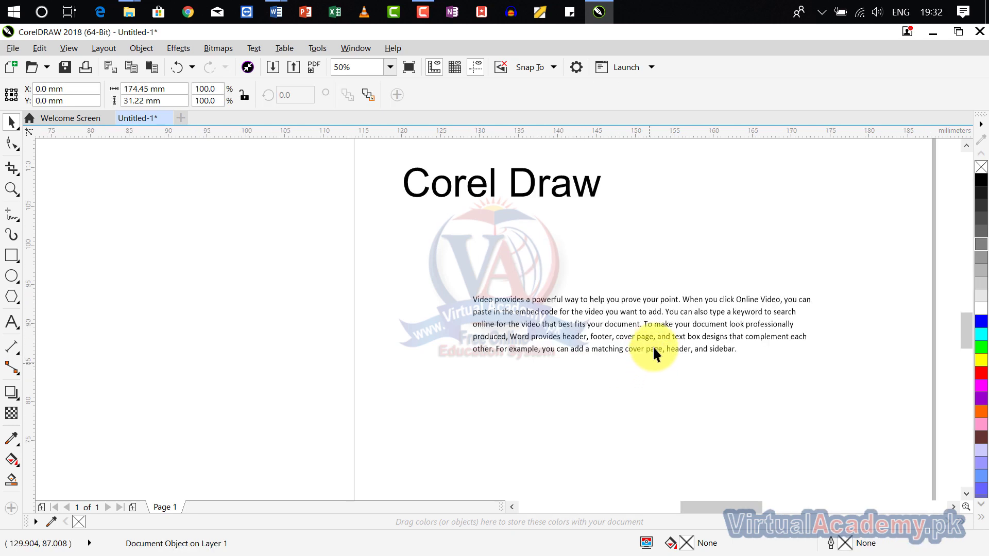
scroll(653, 336, up, 5)
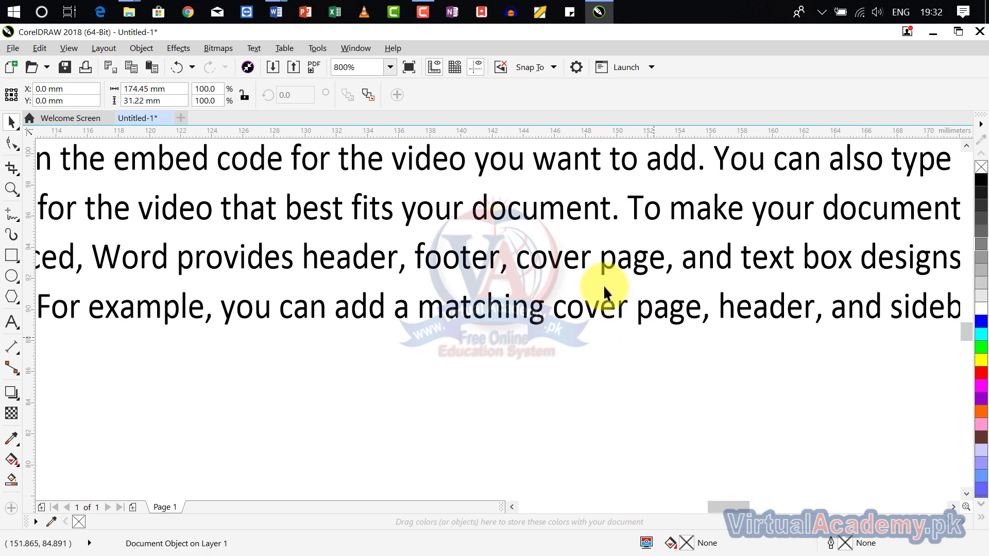
scroll(603, 285, up, 2)
scroll(618, 284, down, 2)
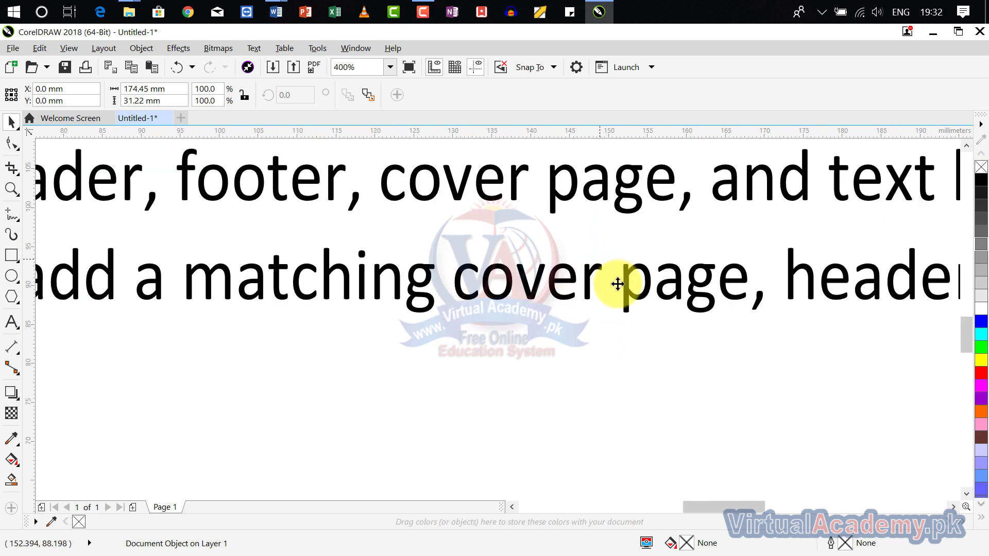
scroll(618, 284, down, 1)
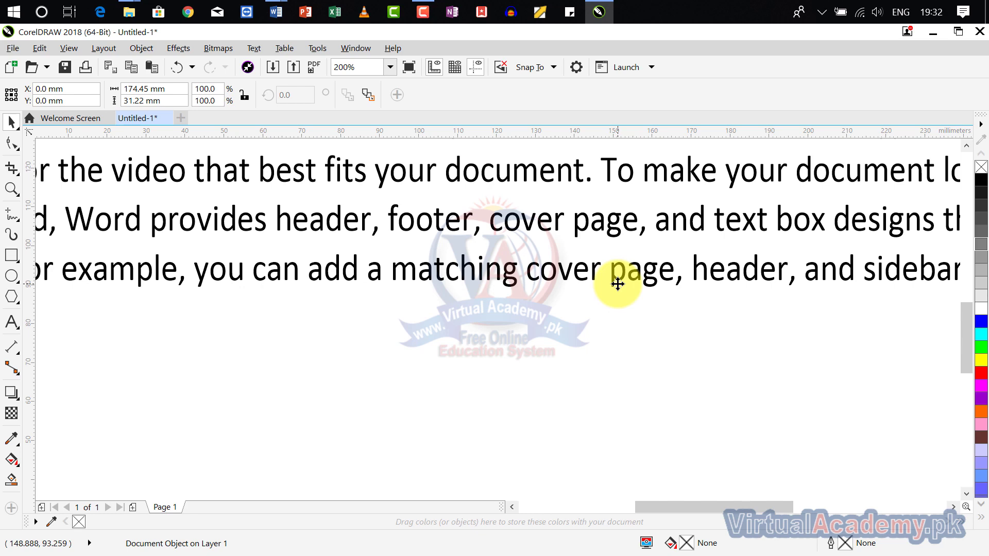
scroll(612, 297, down, 1)
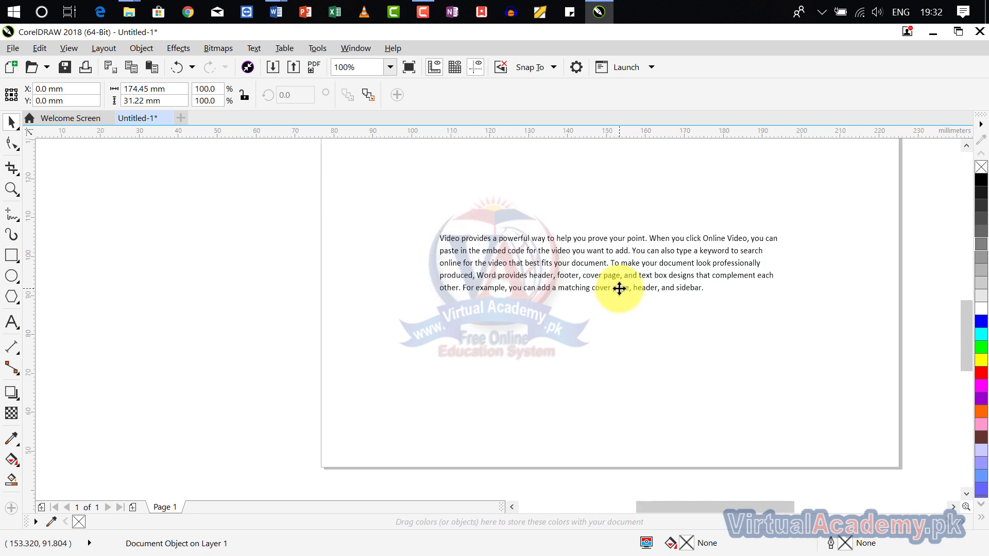
scroll(619, 288, up, 1)
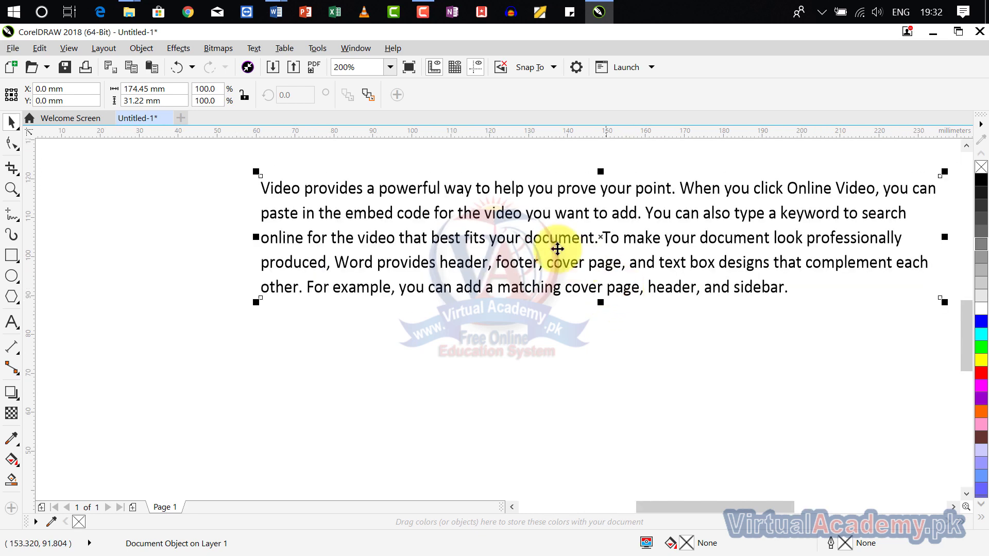
- Edit the pasted paragraph in Word, delete its last three lines and return to CorelDRAW
double_click(534, 238)
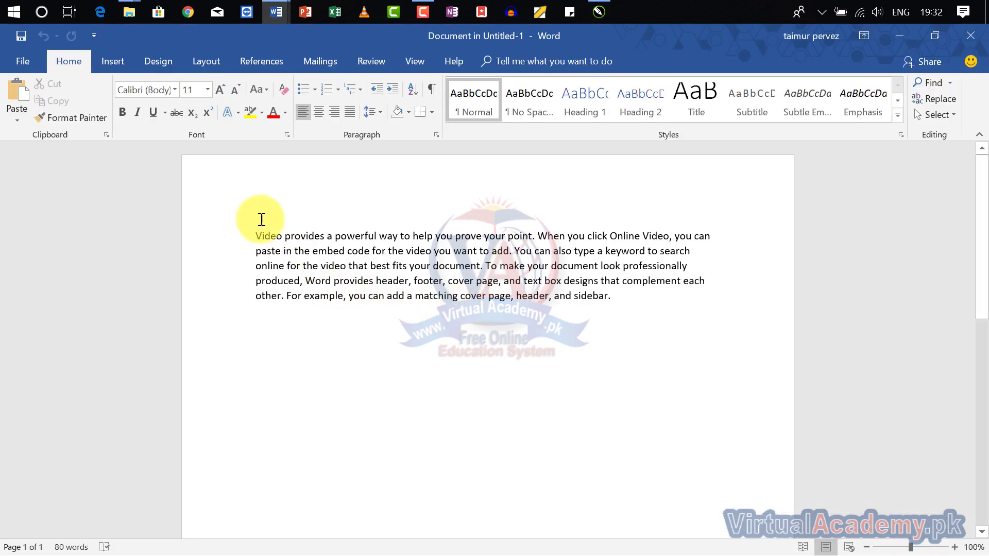
click(616, 294)
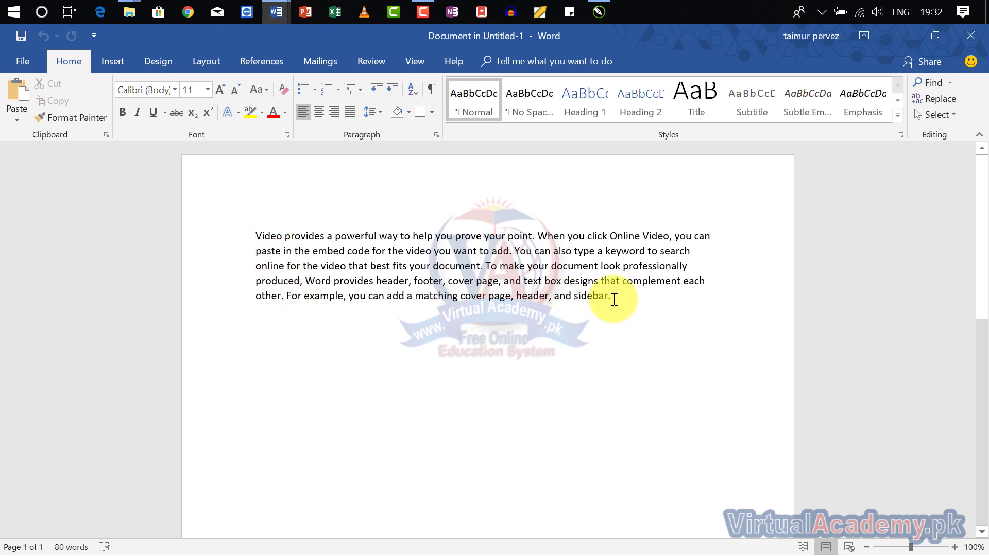
drag(613, 297, 228, 265)
key(Delete)
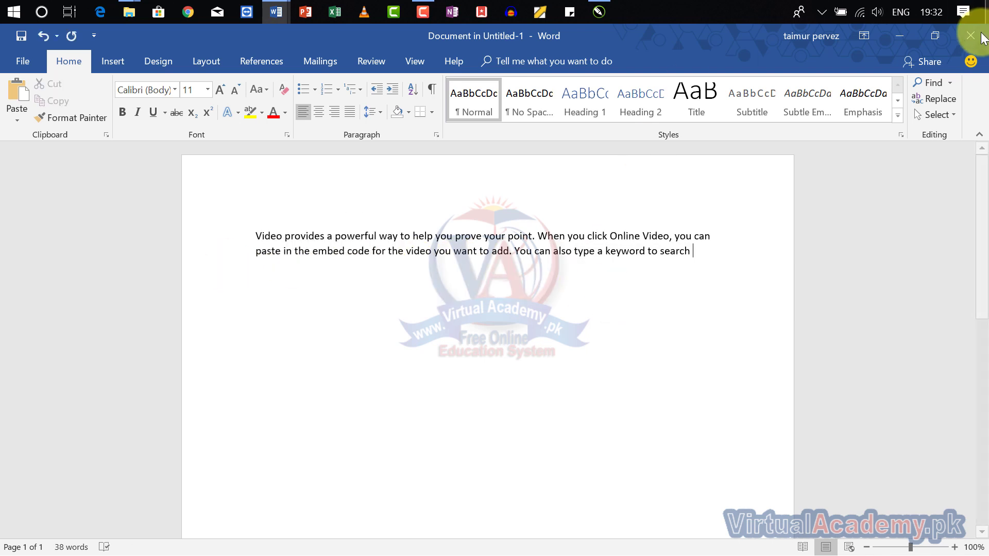
click(971, 37)
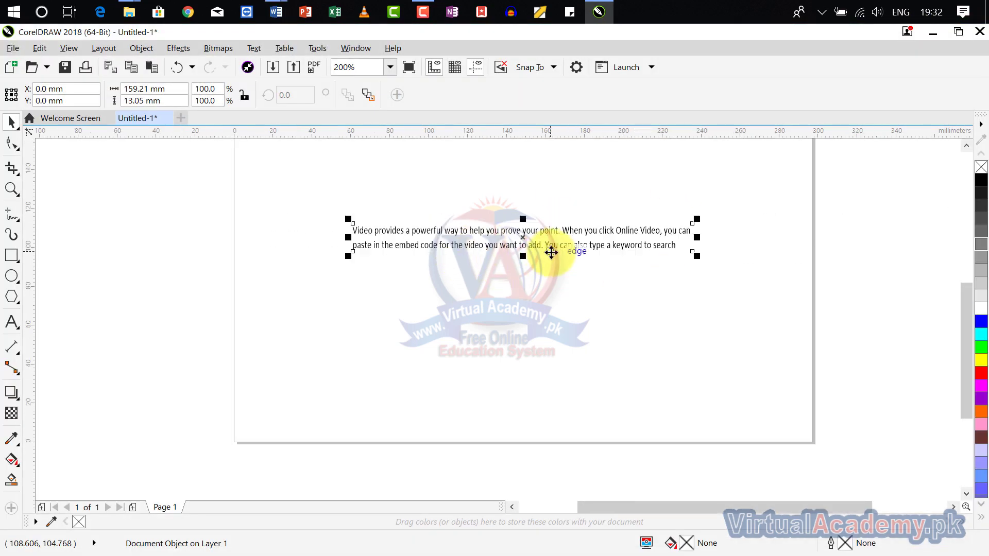
scroll(554, 242, up, 2)
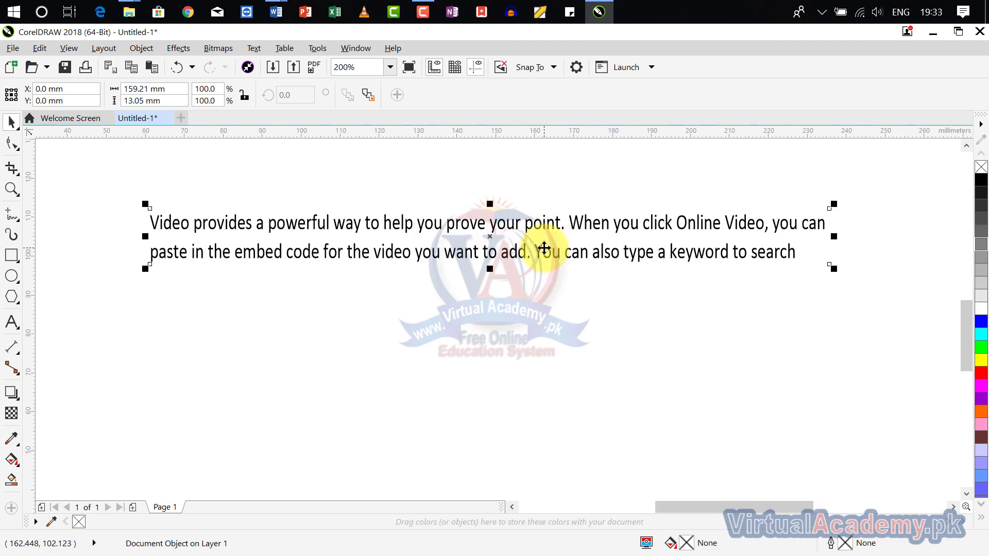
- Paste the copied Word paragraph with Paste Special as an unlinked Picture (Metafile)
click(30, 50)
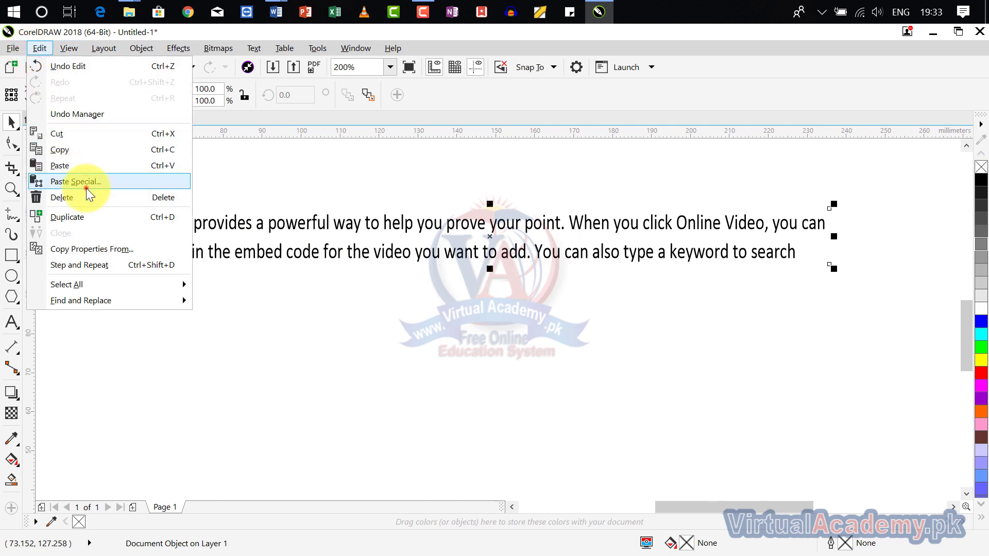
click(85, 188)
click(428, 271)
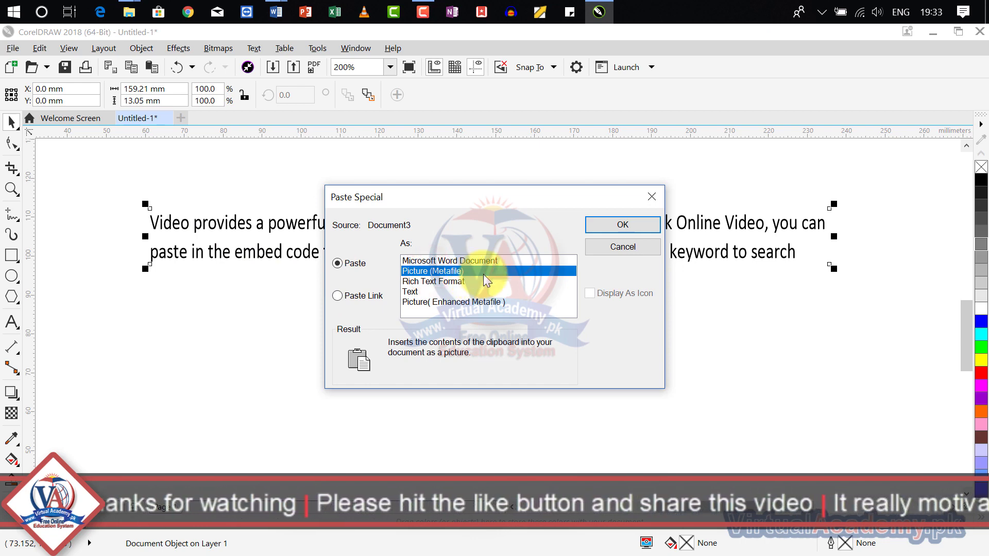
click(593, 227)
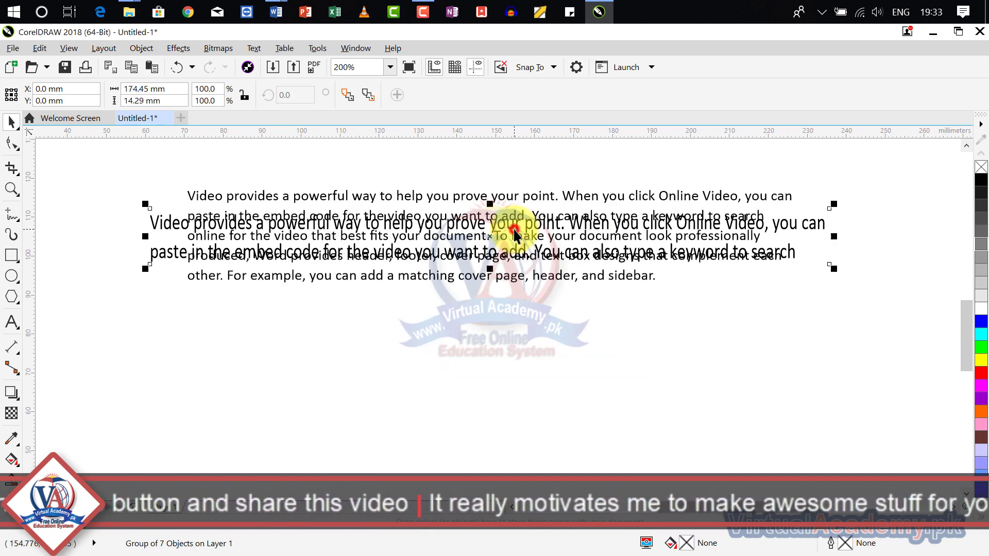
- Move the two-line Word document object down into the empty area below the newly pasted picture paragraph
drag(490, 215, 527, 392)
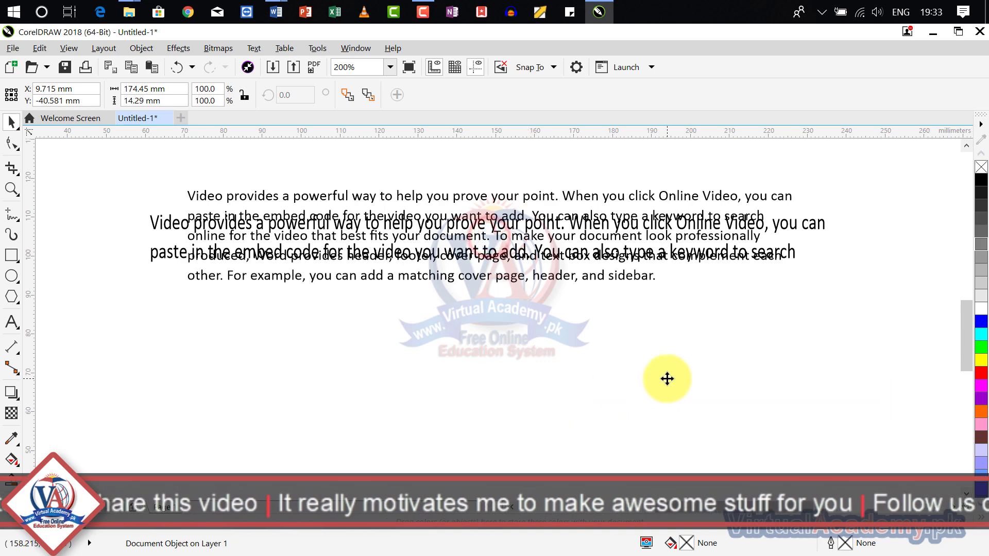
scroll(658, 299, down, 3)
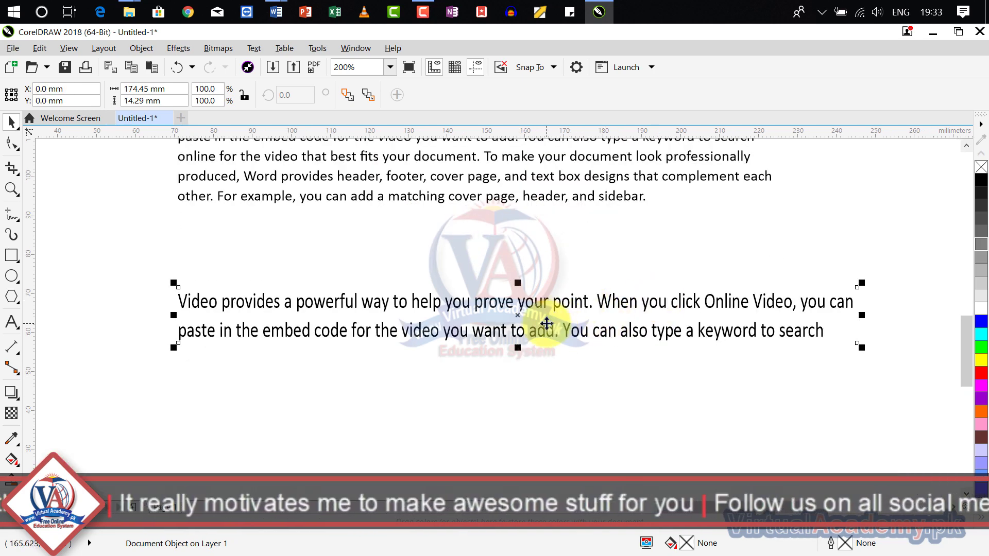
drag(524, 318, 512, 371)
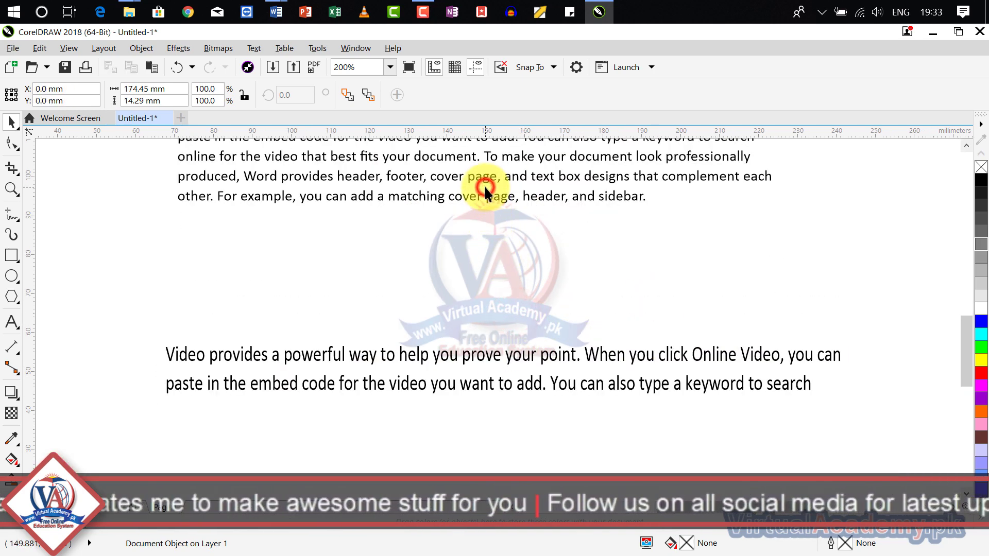
- Select the picture paragraph and examine the sharpness of its text at different magnifications
click(484, 184)
scroll(492, 221, up, 3)
scroll(496, 224, down, 5)
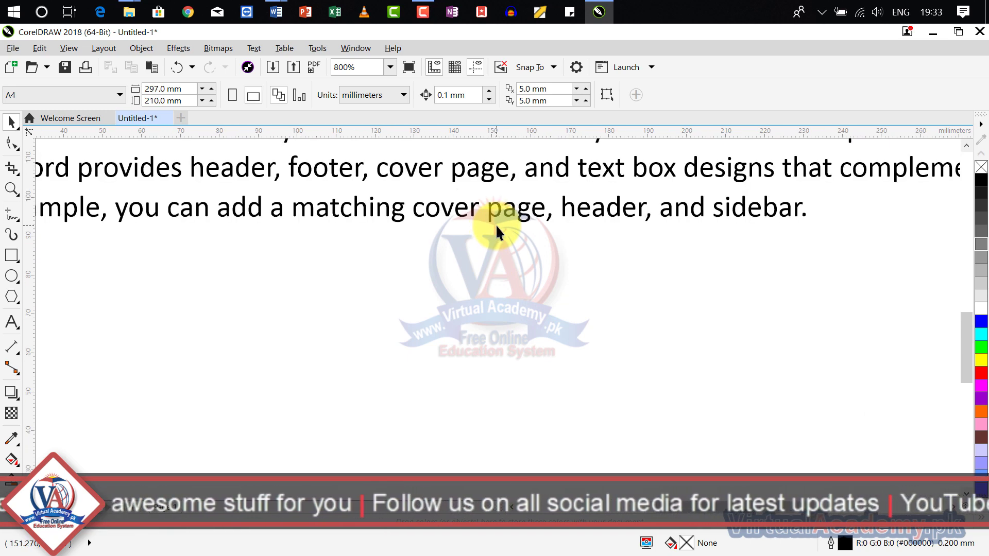
click(496, 214)
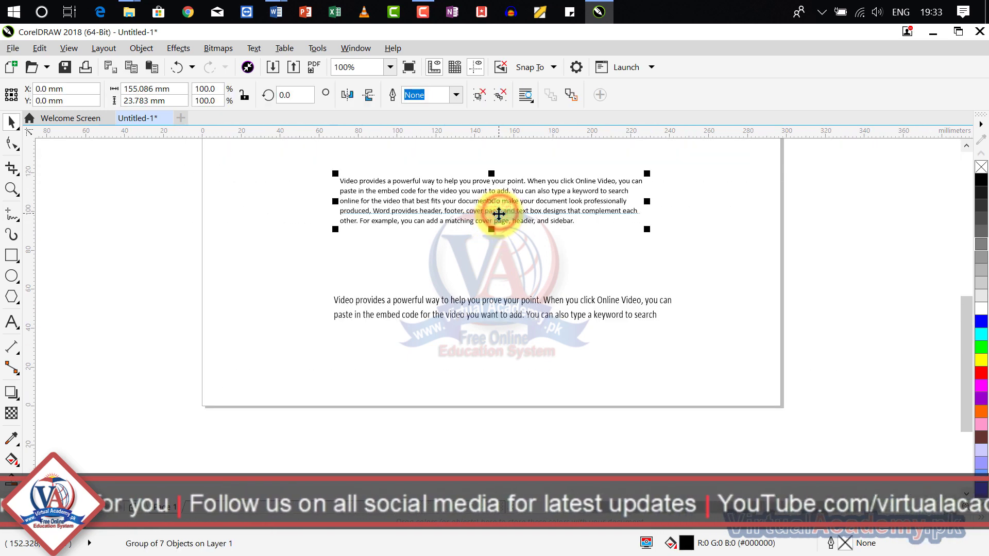
scroll(499, 214, up, 2)
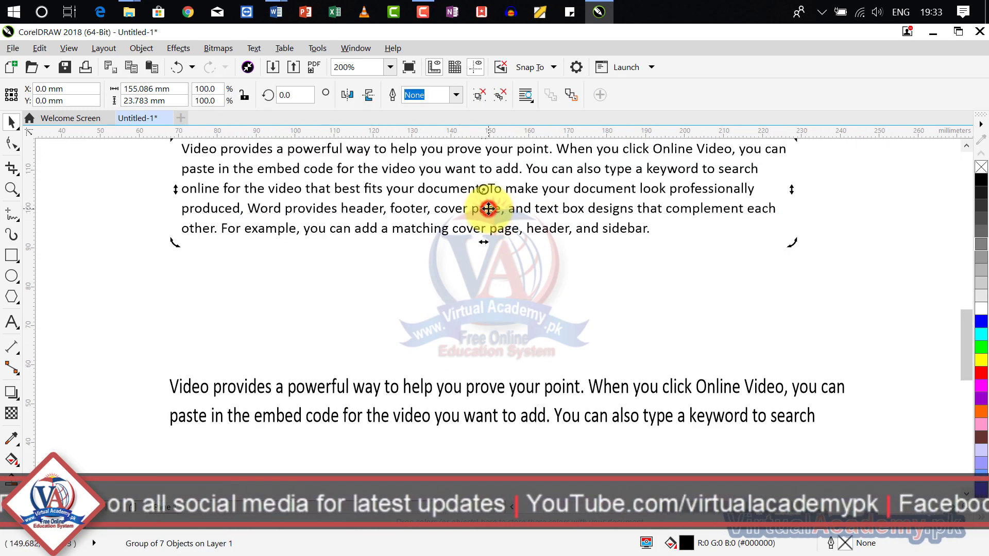
click(492, 214)
click(489, 209)
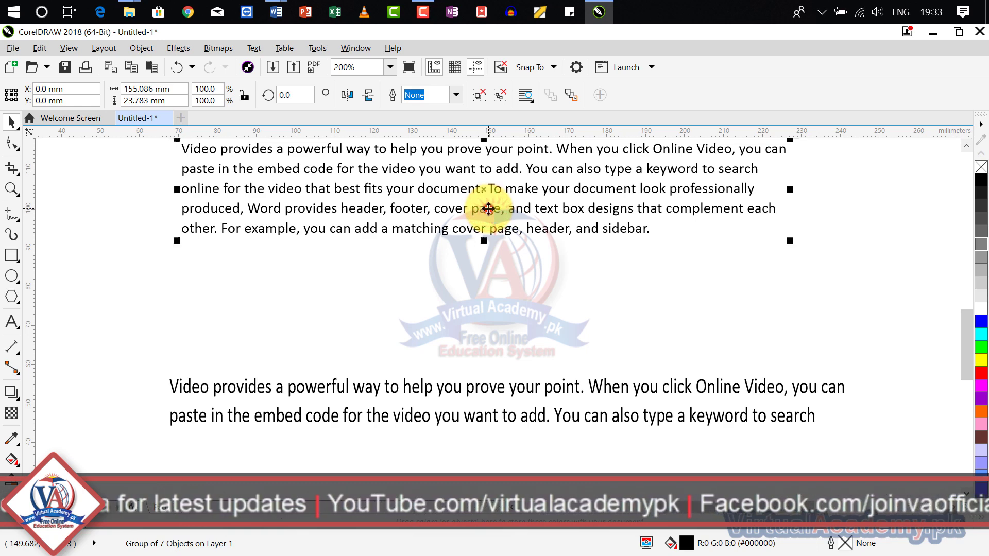
click(488, 208)
click(488, 208)
click(488, 209)
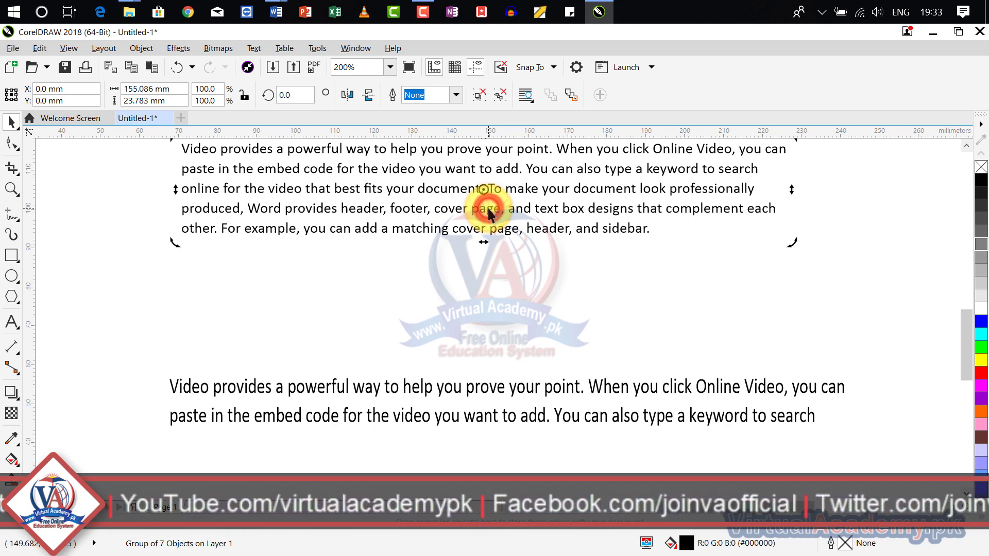
click(489, 210)
scroll(494, 216, up, 2)
scroll(505, 288, down, 4)
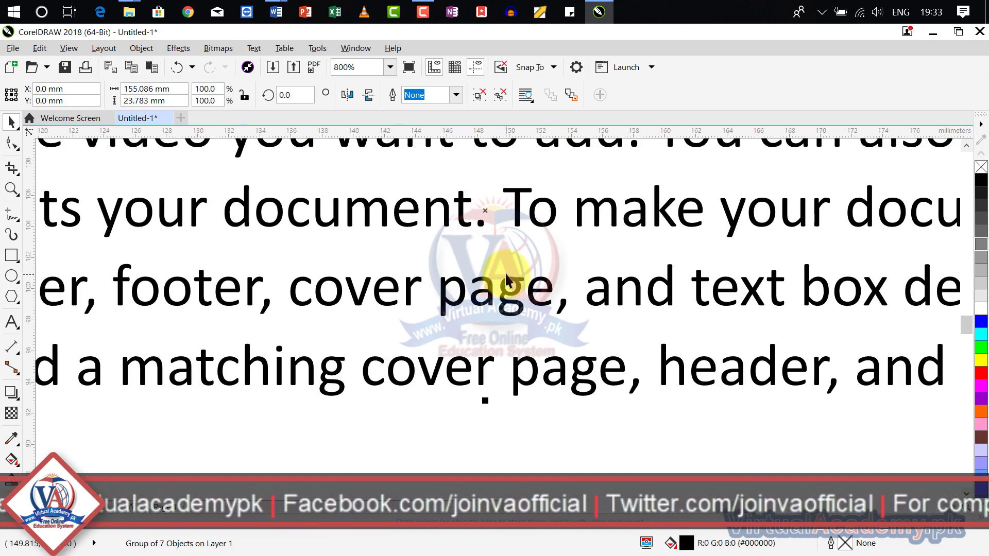
scroll(509, 266, up, 2)
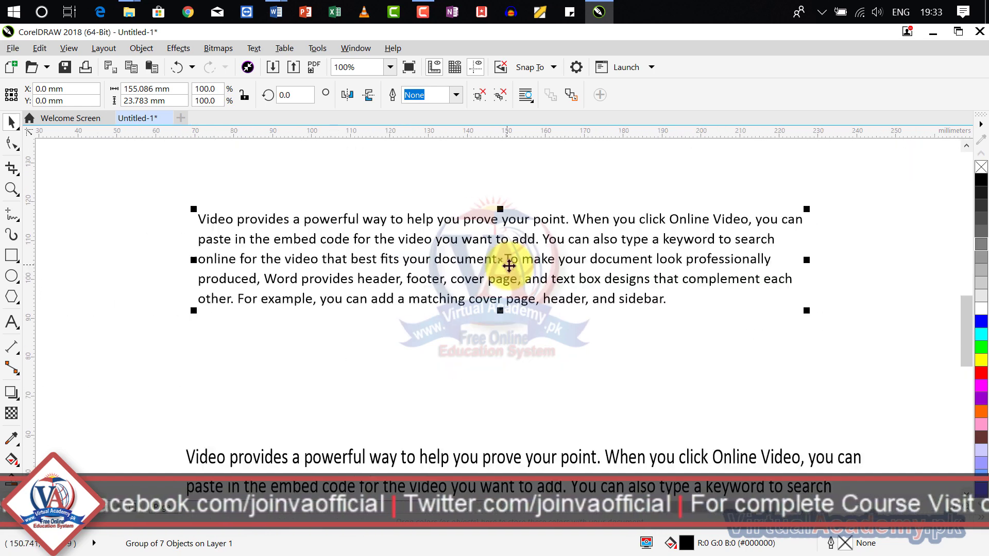
- Recolour the picture paragraph cyan and then red, checking its letters at different magnifications
click(982, 335)
scroll(553, 256, up, 2)
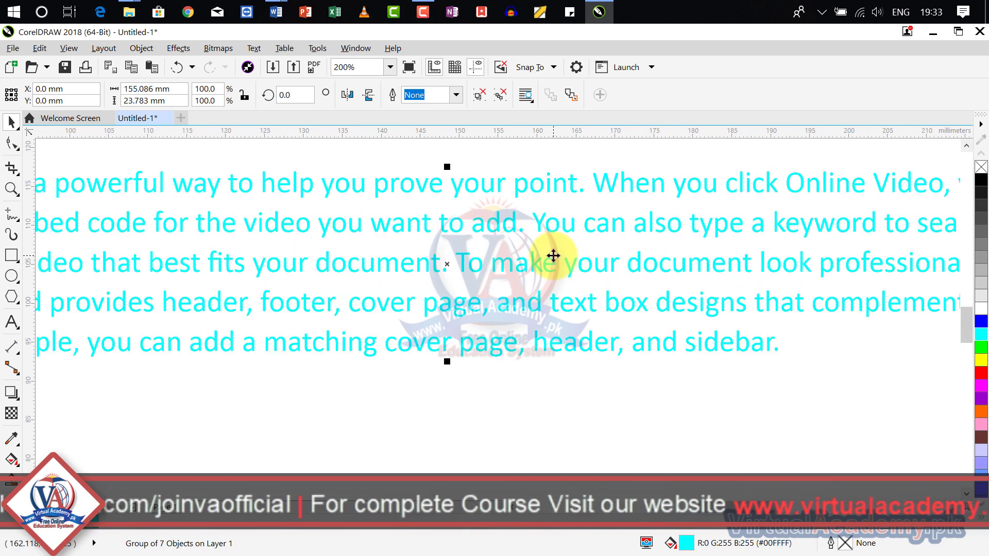
click(982, 372)
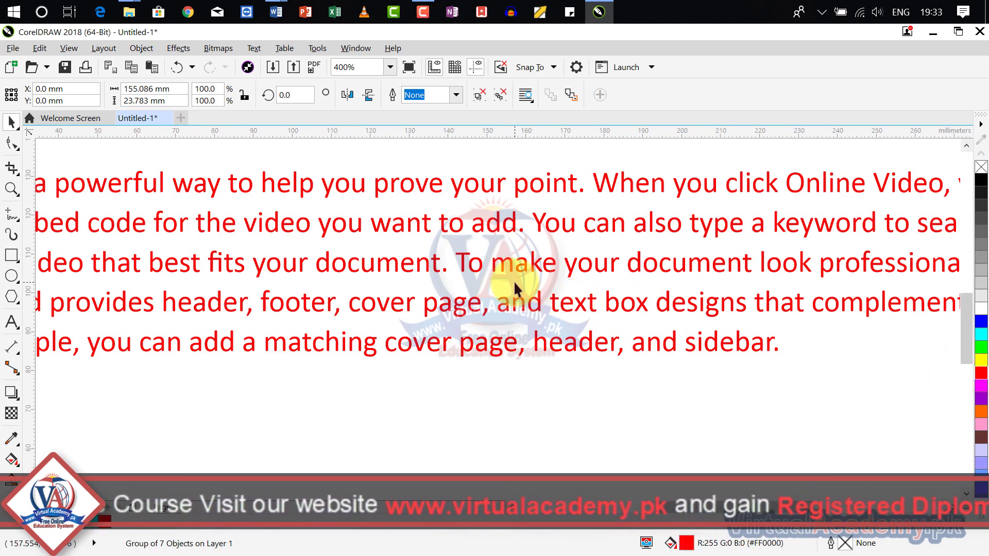
scroll(514, 281, down, 2)
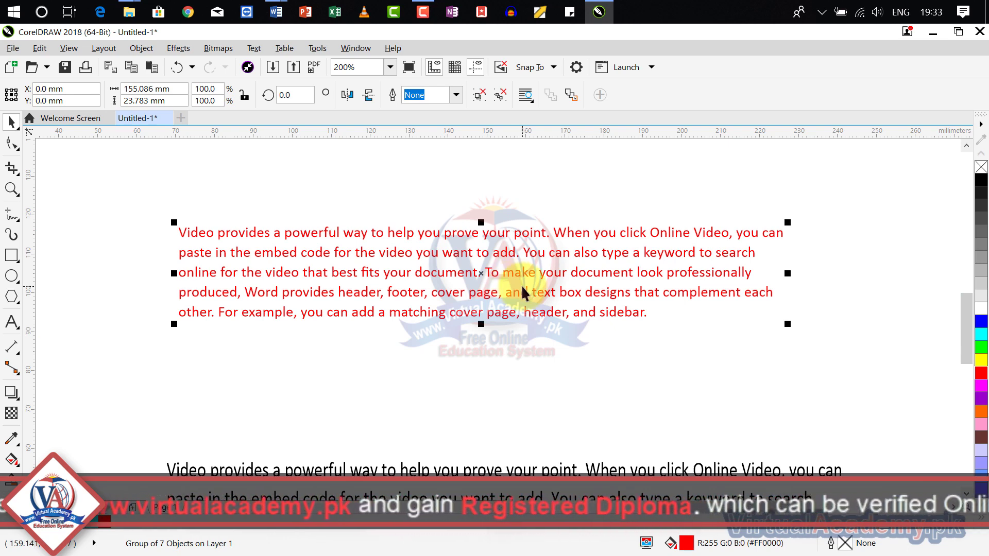
- Delete the red paragraph and paste the copied text with Paste Special as Picture (Enhanced Metafile)
key(Delete)
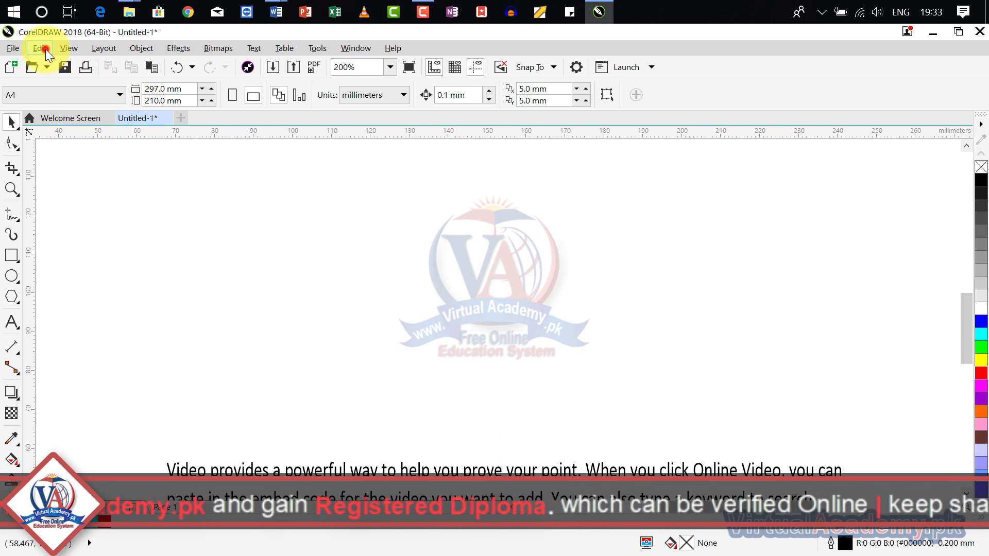
click(46, 48)
click(82, 178)
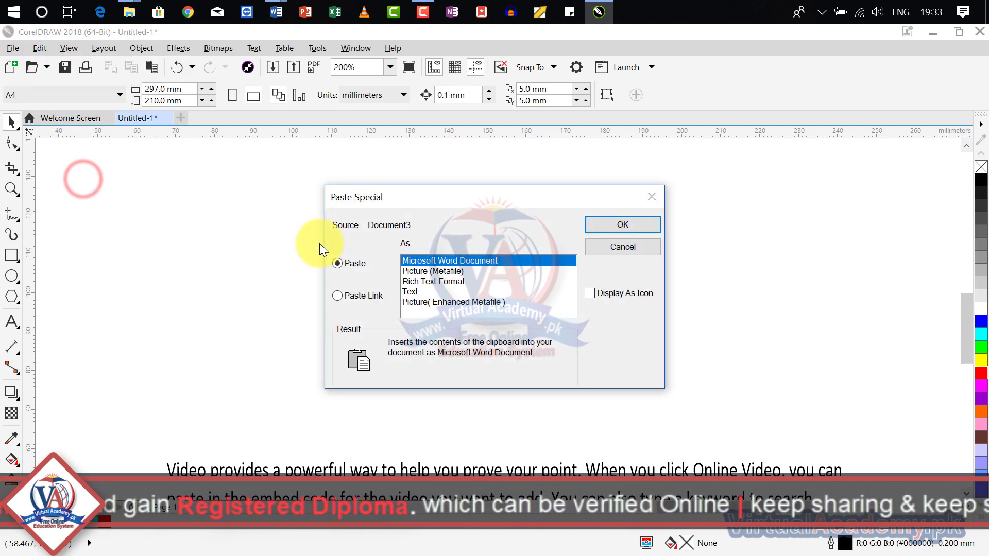
click(420, 282)
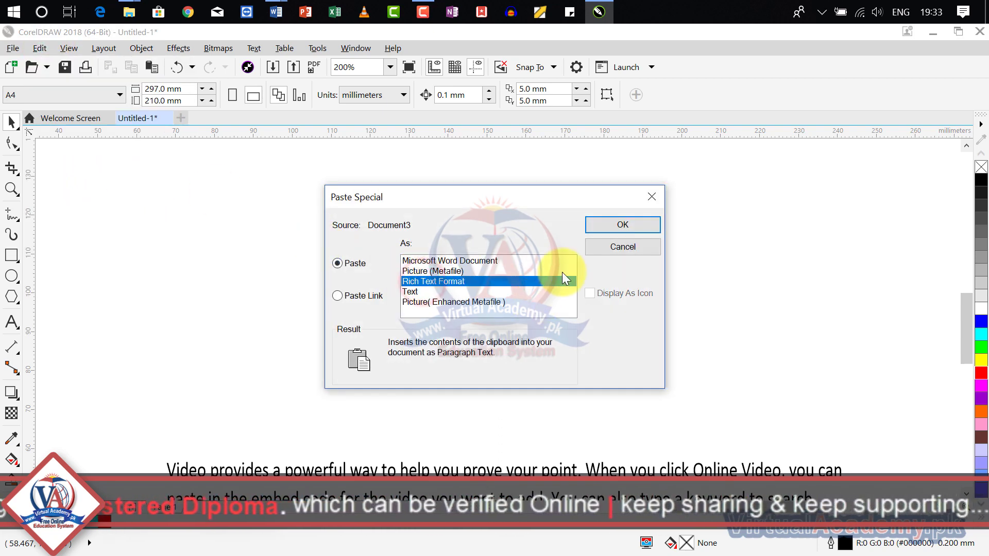
click(416, 293)
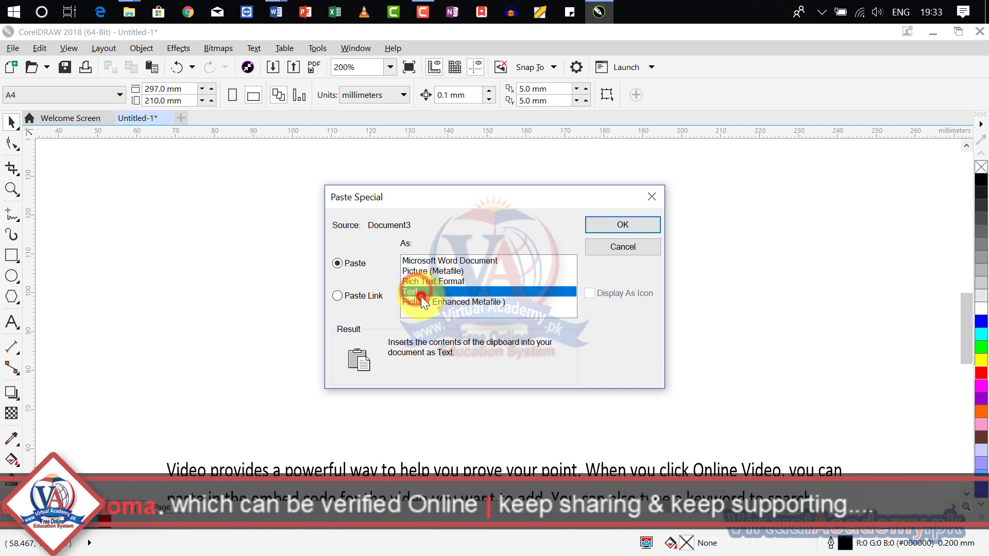
click(425, 302)
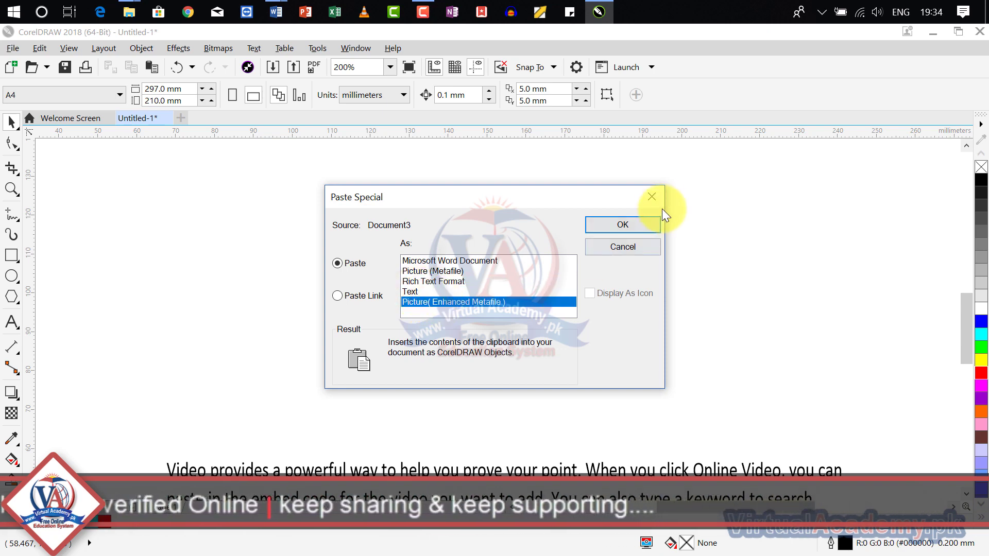
click(623, 227)
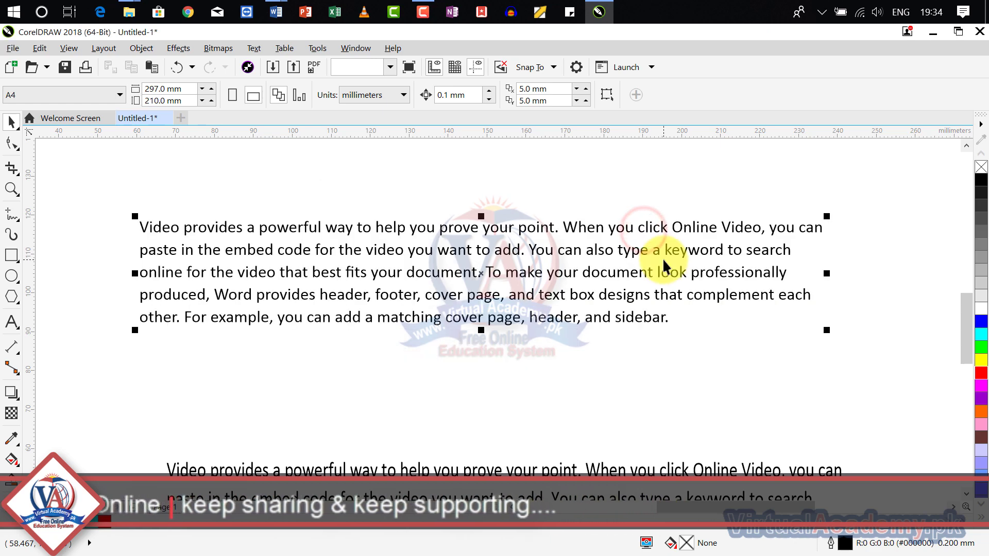
- Fill the newly pasted paragraph with yellow and check its letter edges at high magnification
click(563, 297)
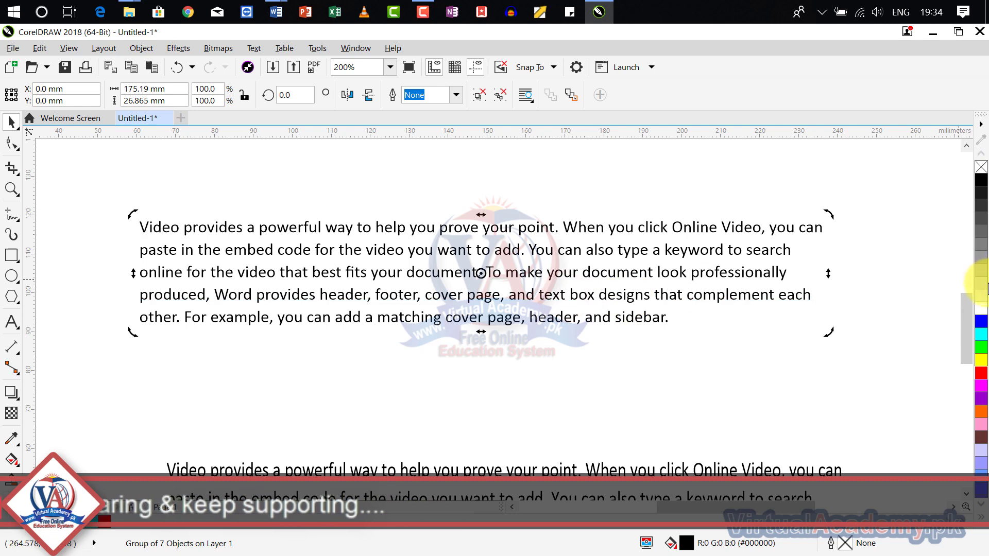
click(981, 361)
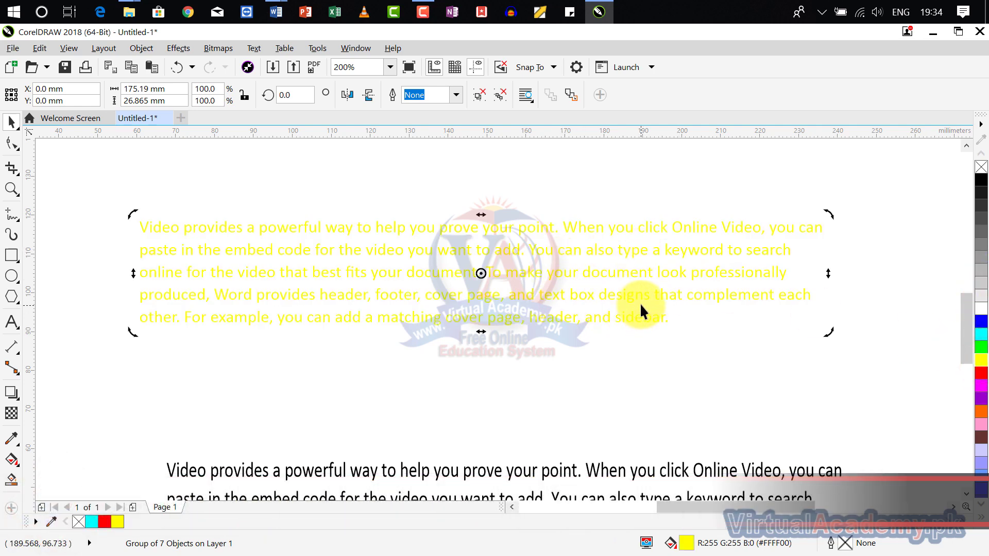
scroll(372, 221, up, 6)
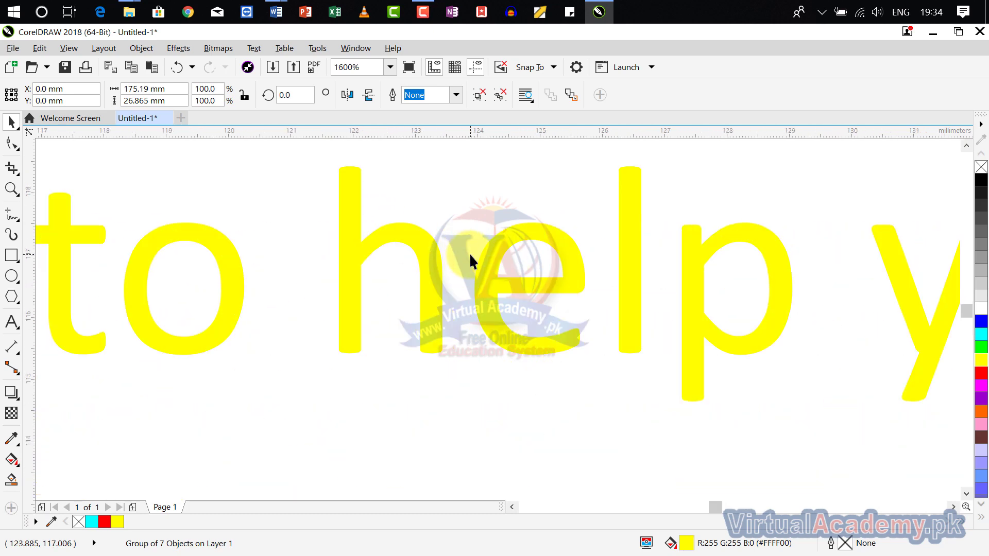
scroll(394, 245, down, 4)
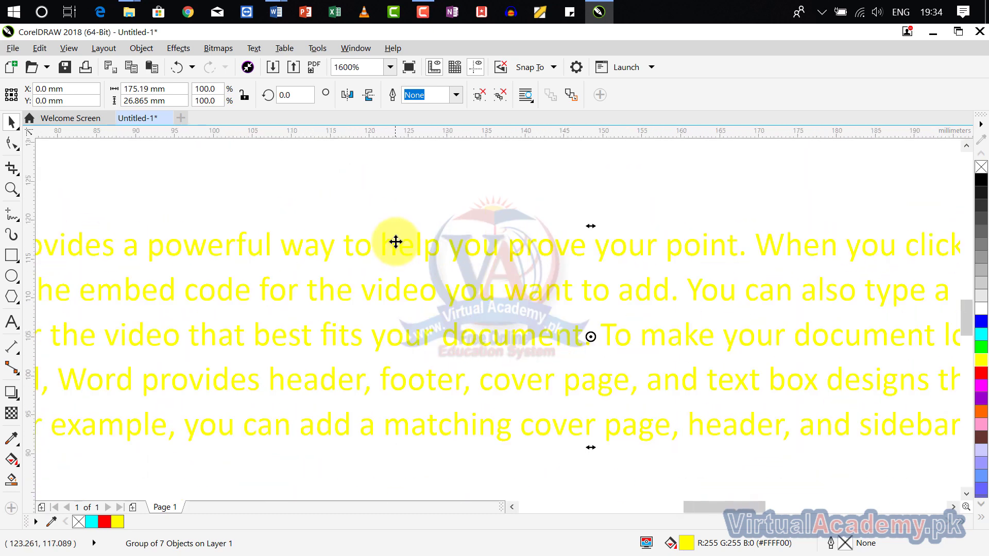
scroll(396, 242, down, 2)
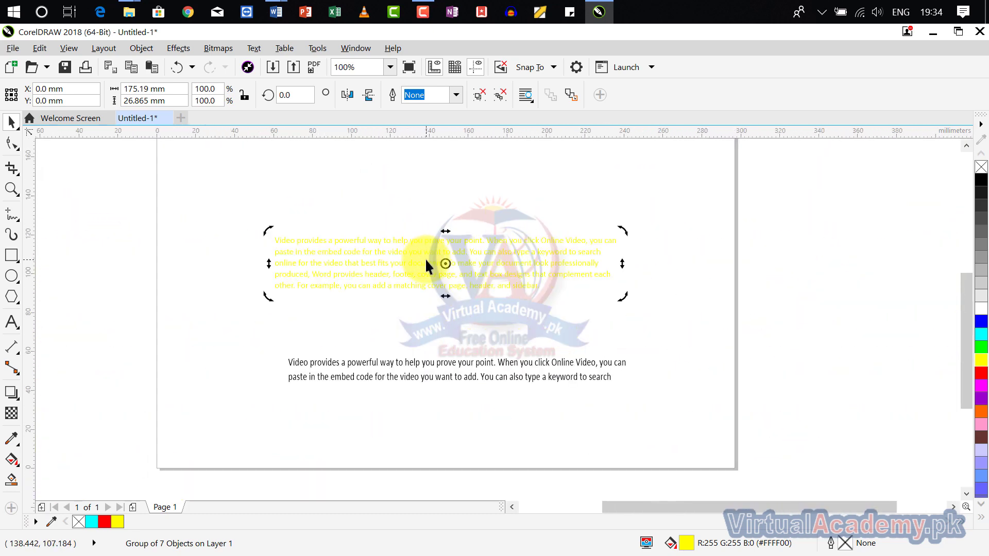
- Delete the yellow paragraph and the remaining two-line Word document object
key(Delete)
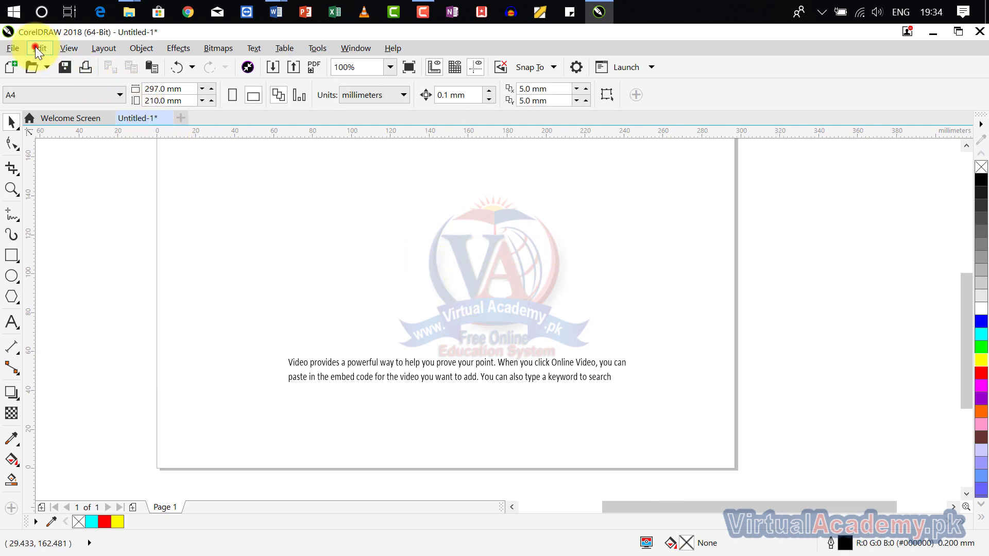
click(38, 49)
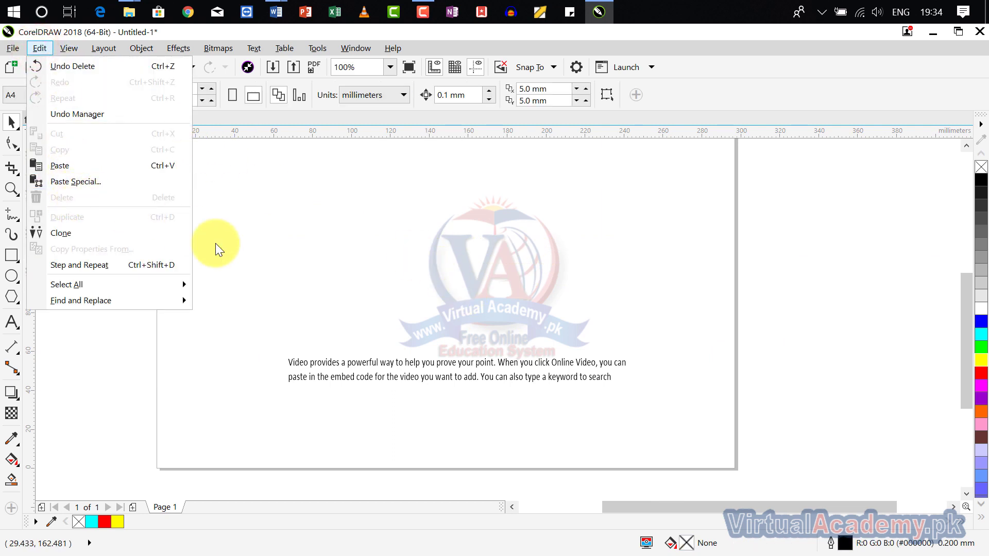
click(387, 375)
click(391, 372)
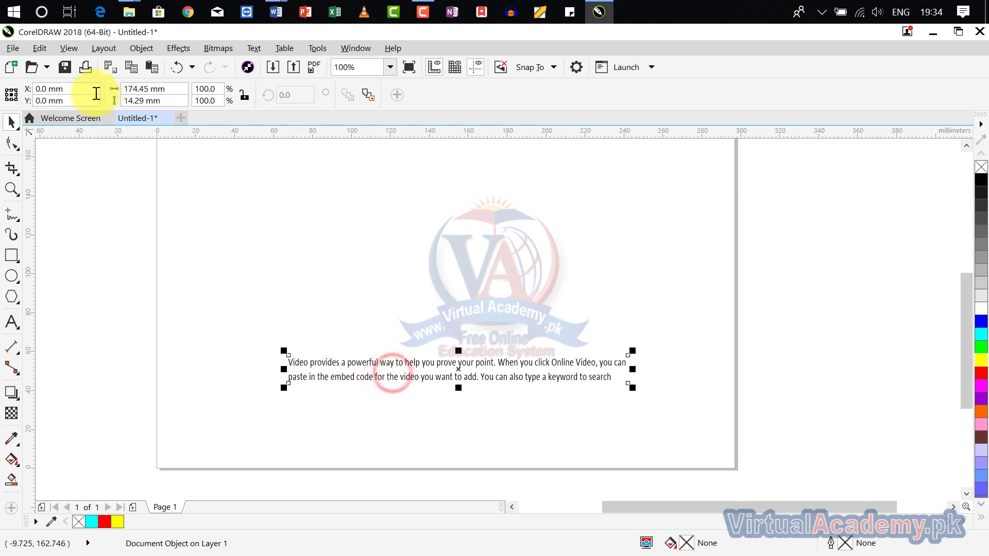
click(50, 50)
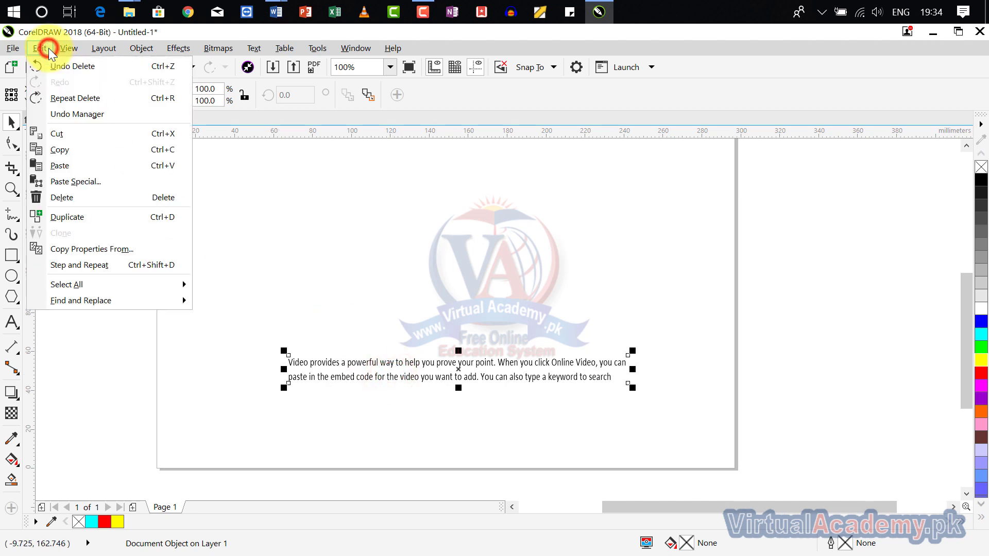
click(104, 201)
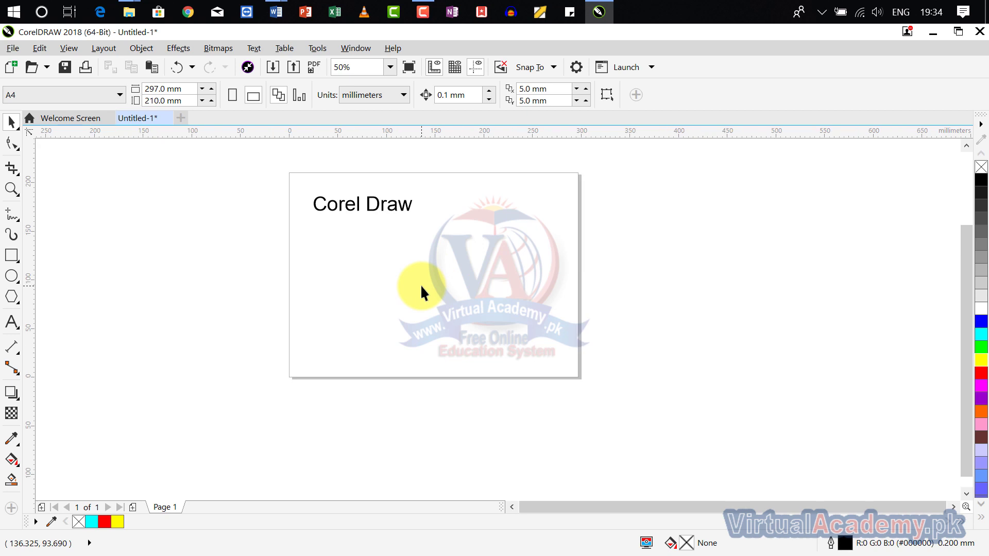
- Delete the "Corel Draw" artistic text from the page
drag(422, 289, 439, 358)
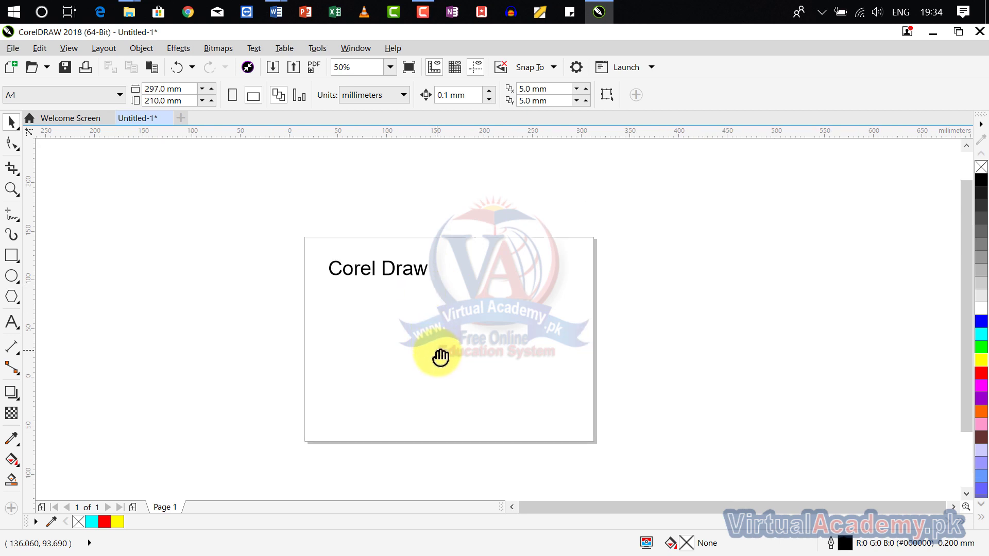
click(384, 277)
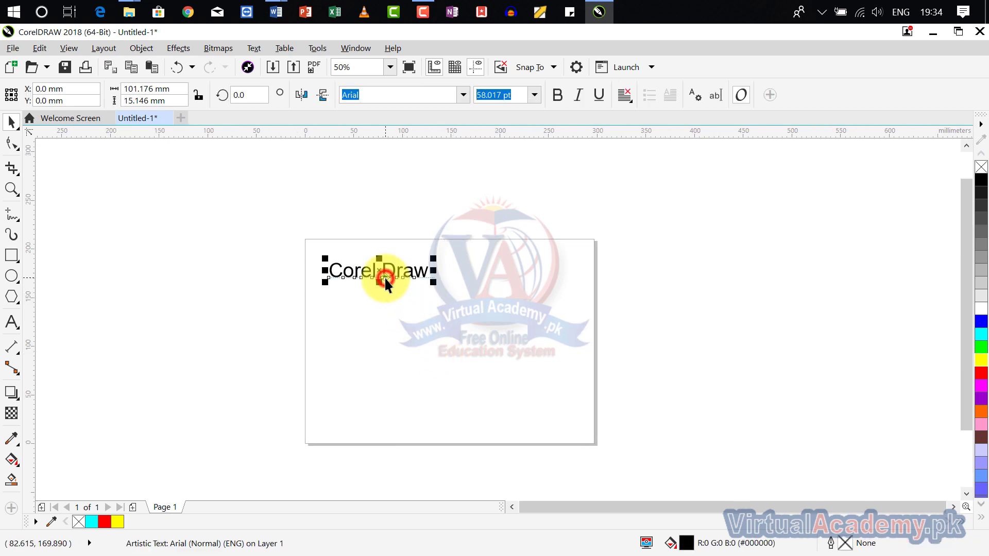
click(43, 48)
click(94, 195)
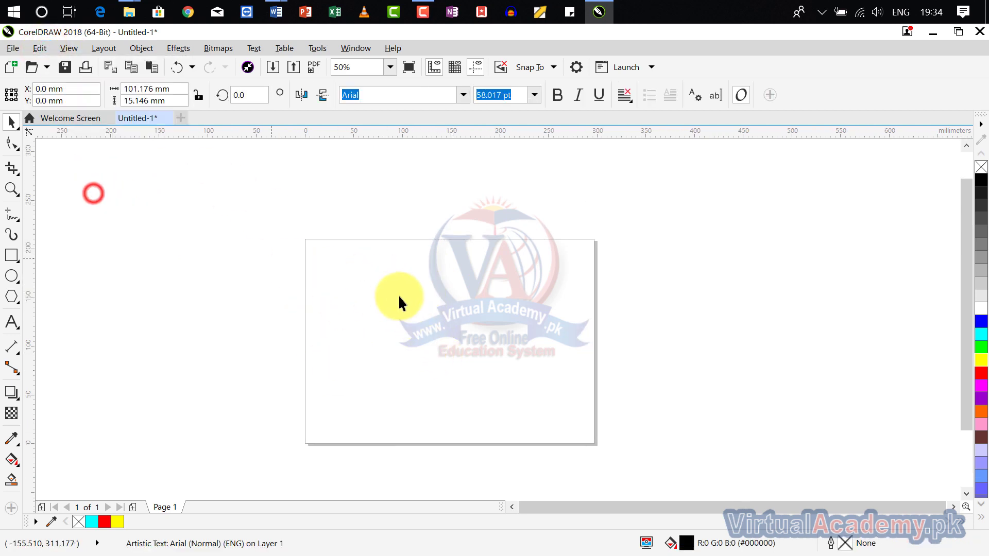
scroll(444, 281, up, 2)
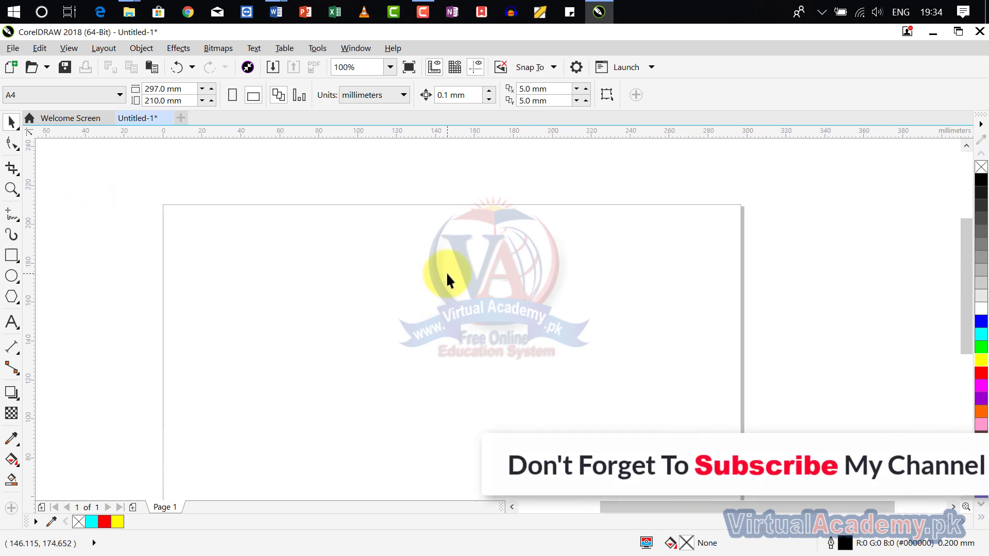
click(44, 50)
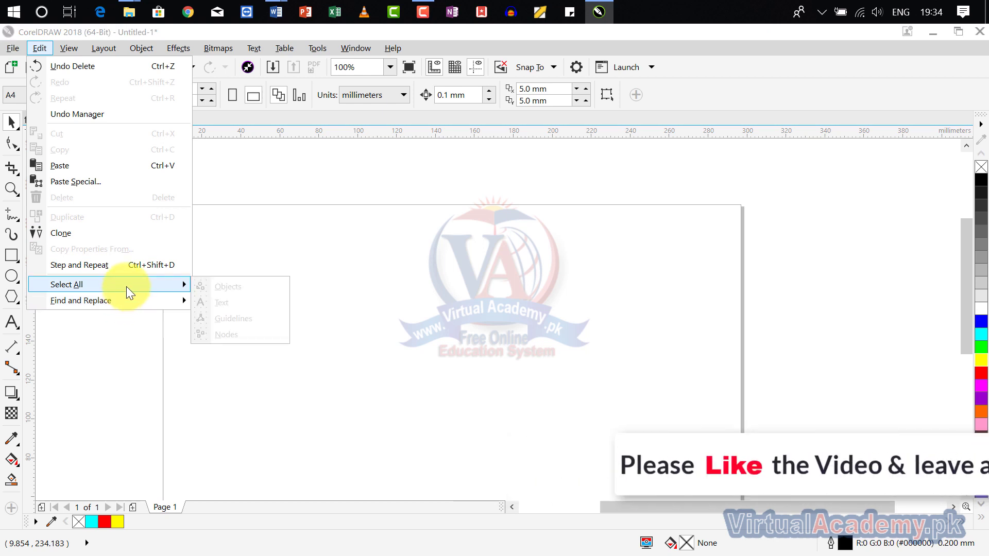
click(303, 242)
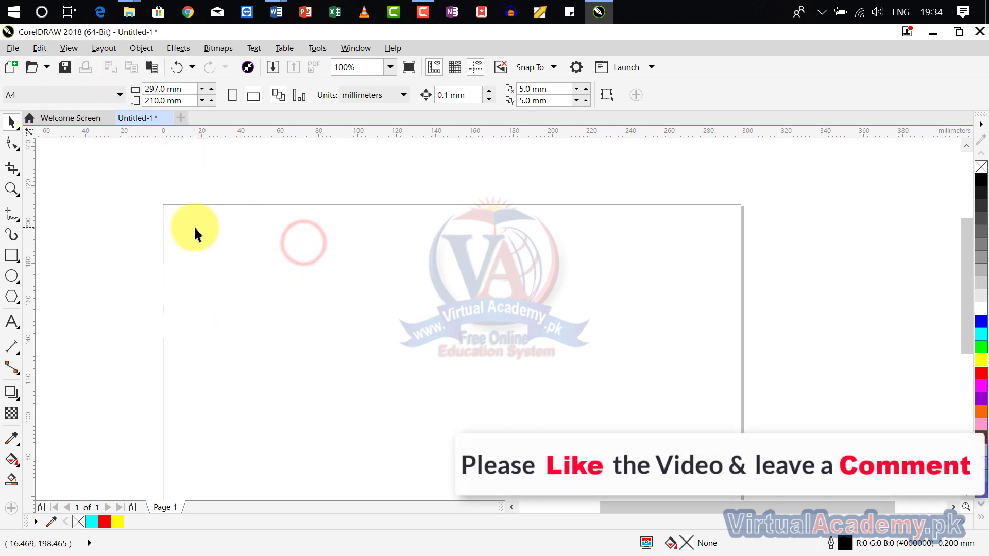